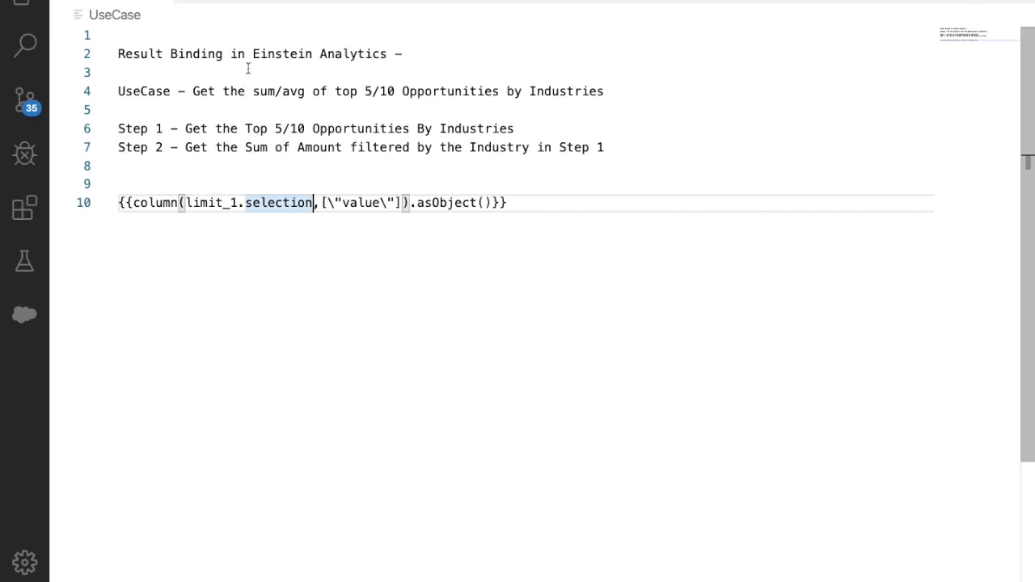
Read through the Result Binding use case and insert a blank line after Step 1.
{"action": "left_click_drag", "start_coordinate": [223, 53], "coordinate": [119, 54]}
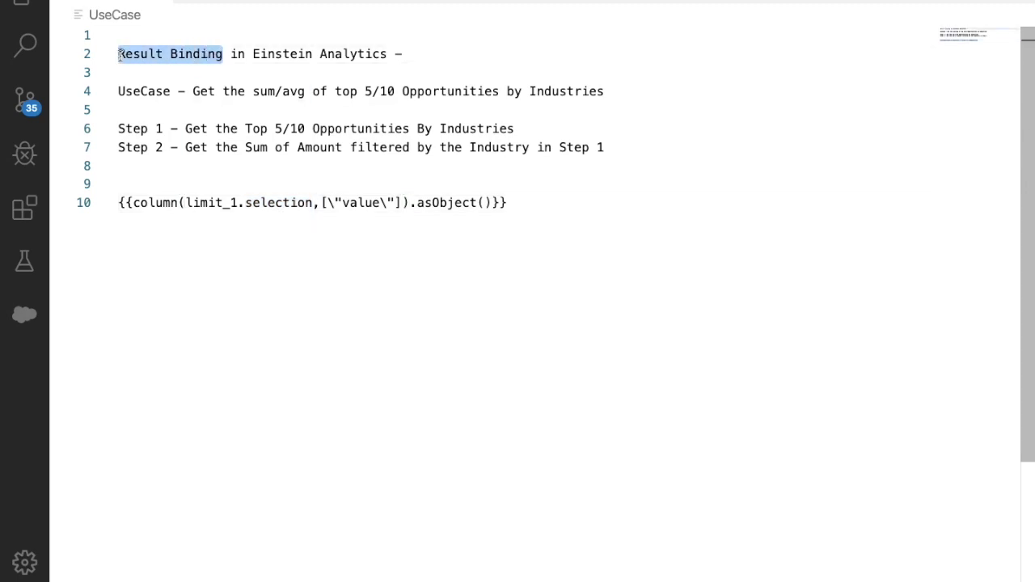
{"action": "left_click_drag", "start_coordinate": [195, 91], "coordinate": [307, 92]}
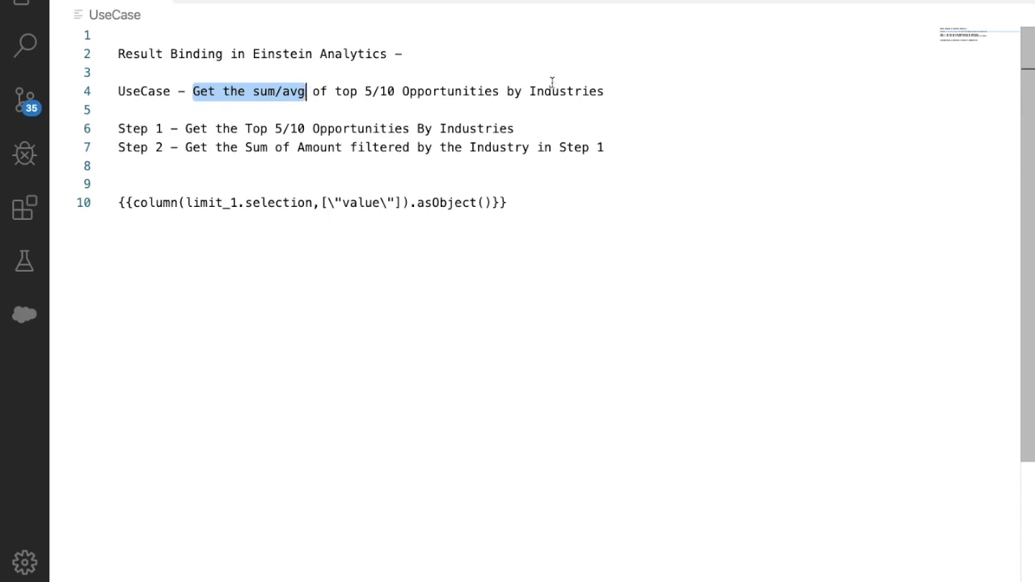
{"action": "left_click_drag", "start_coordinate": [619, 91], "coordinate": [194, 90]}
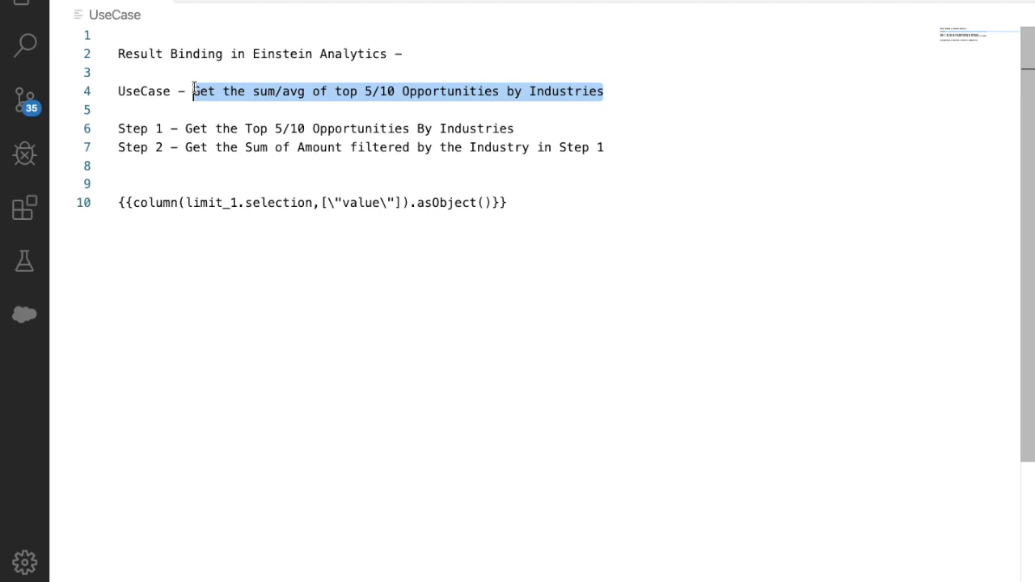
{"action": "left_click", "coordinate": [524, 129]}
{"action": "key", "text": "Return"}
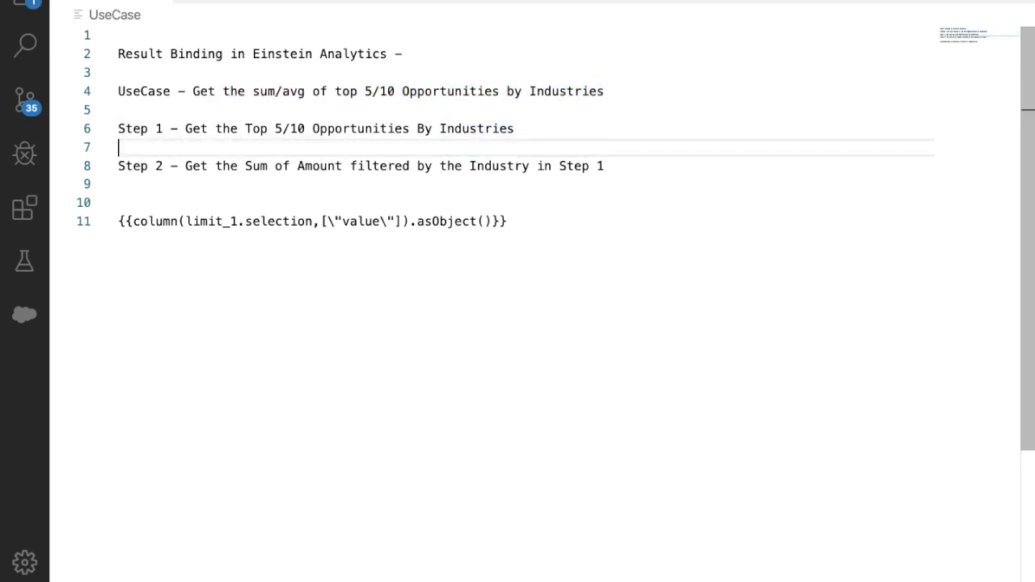
Review the Step 1 and Step 2 descriptions, then switch to the Salesforce browser.
{"action": "left_click_drag", "start_coordinate": [186, 129], "coordinate": [519, 128]}
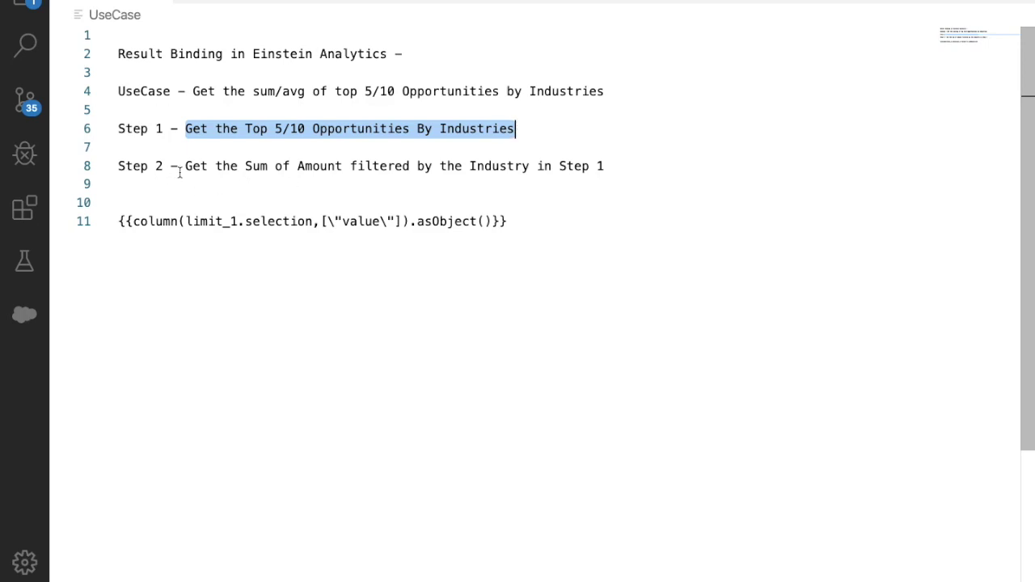
{"action": "left_click_drag", "start_coordinate": [185, 166], "coordinate": [344, 170]}
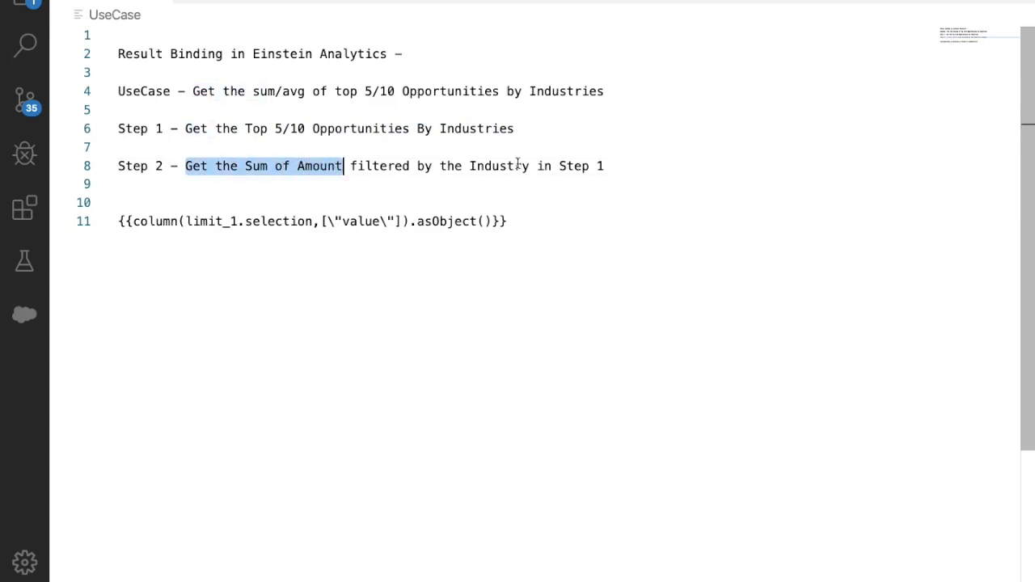
{"action": "left_click_drag", "start_coordinate": [471, 165], "coordinate": [608, 168]}
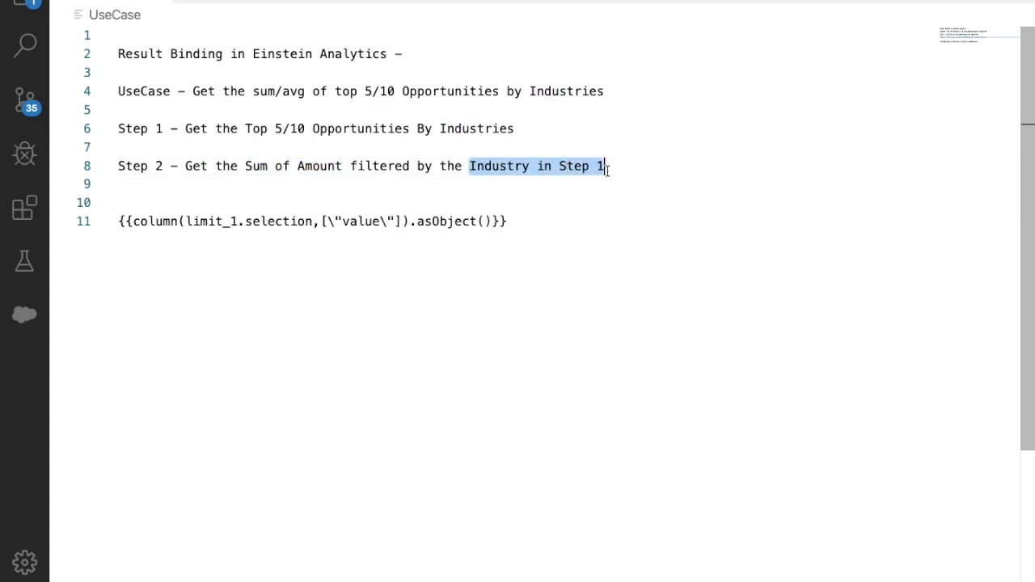
{"action": "left_click", "coordinate": [185, 129]}
{"action": "left_click_drag", "start_coordinate": [185, 130], "coordinate": [522, 133]}
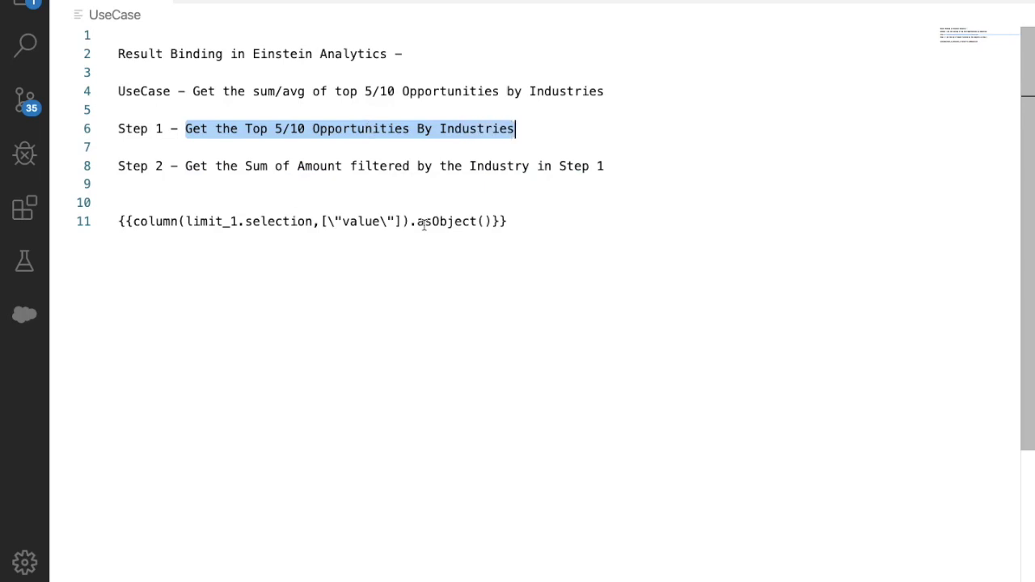
{"action": "key", "text": "ctrl+Right"}
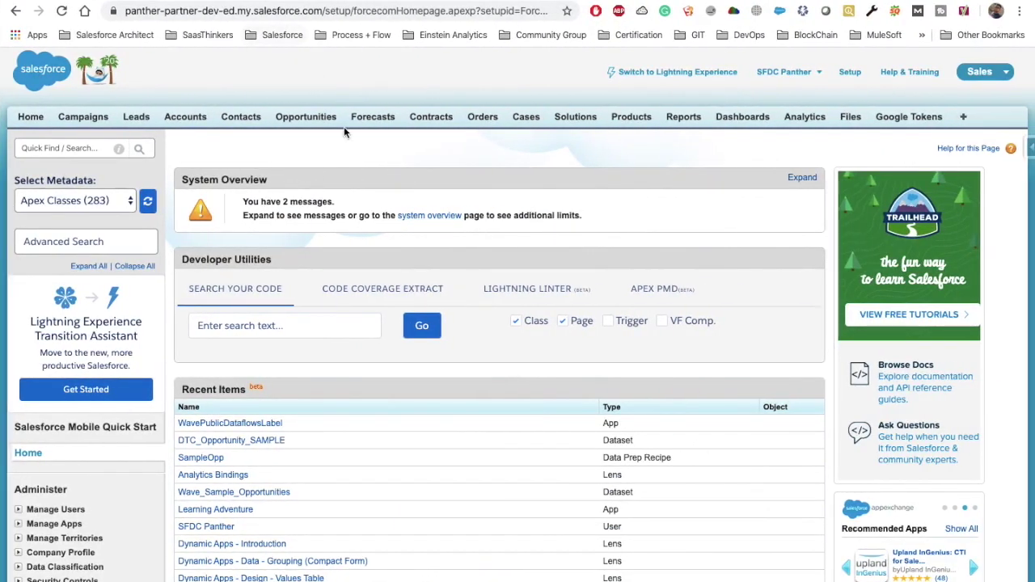
Create a new blank dashboard from the Analytics Studio home page.
{"action": "key", "text": "ctrl+Tab"}
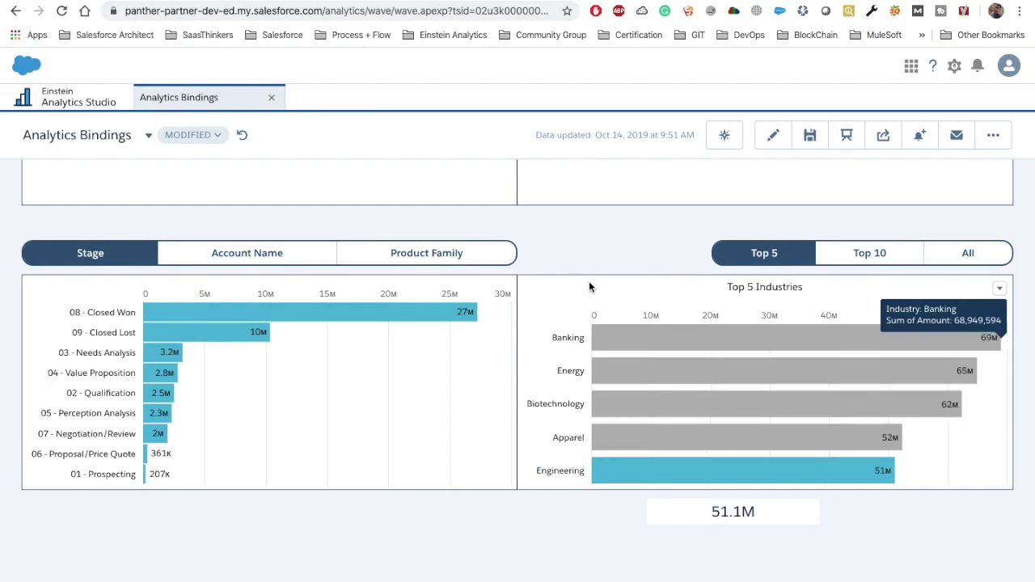
{"action": "scroll", "coordinate": [589, 283], "scroll_direction": "up", "scroll_amount": 10}
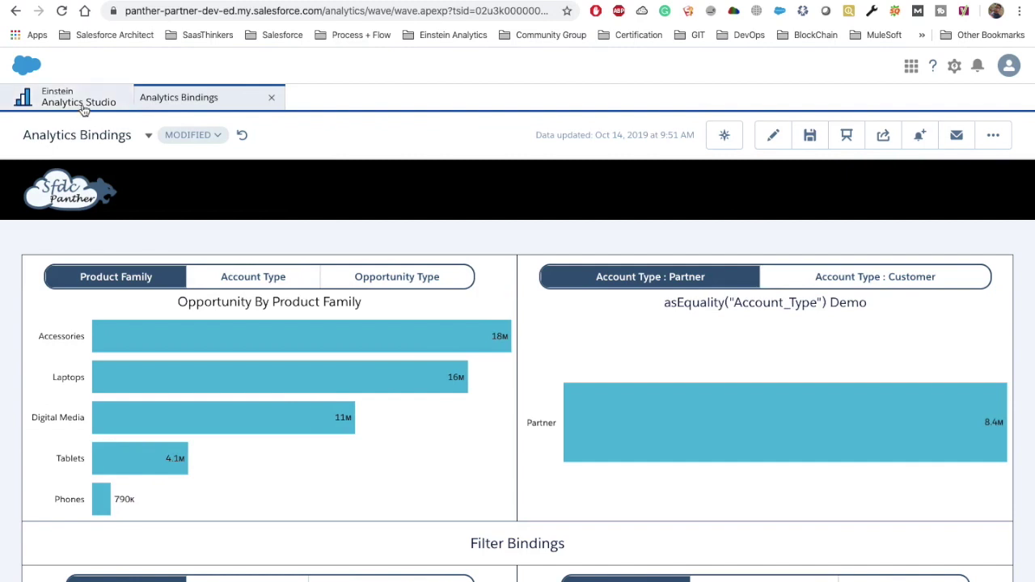
{"action": "left_click", "coordinate": [84, 109]}
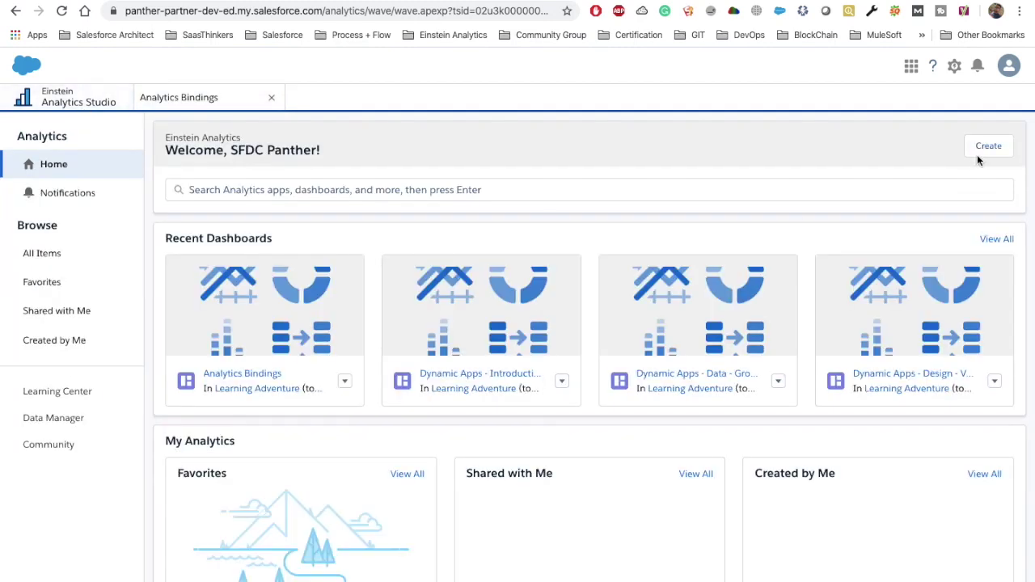
{"action": "left_click", "coordinate": [997, 144]}
{"action": "left_click", "coordinate": [970, 197]}
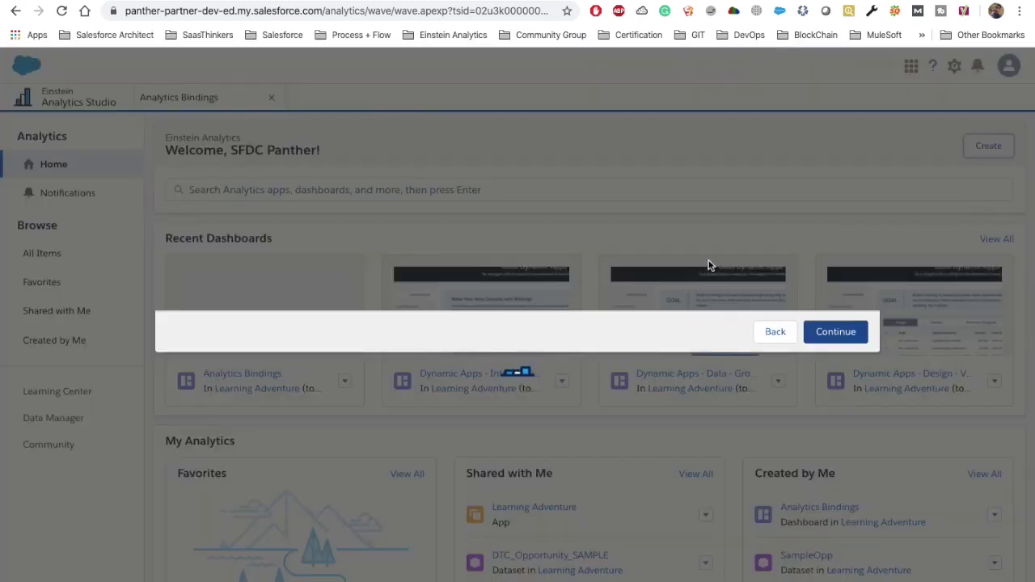
{"action": "left_click", "coordinate": [330, 429]}
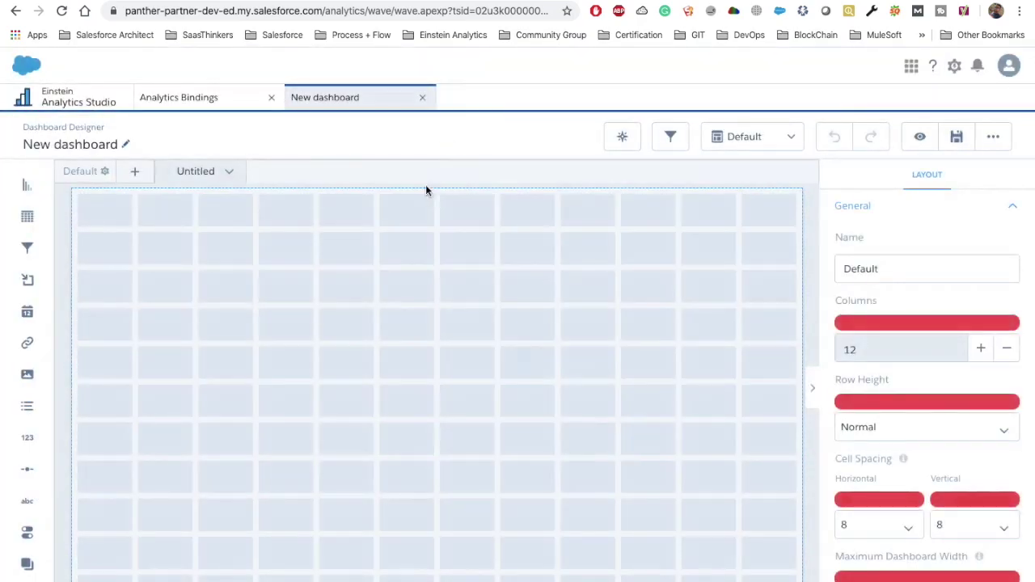
Title the dashboard 'Result Bindings' and save it to My Private App.
{"action": "left_click", "coordinate": [107, 145]}
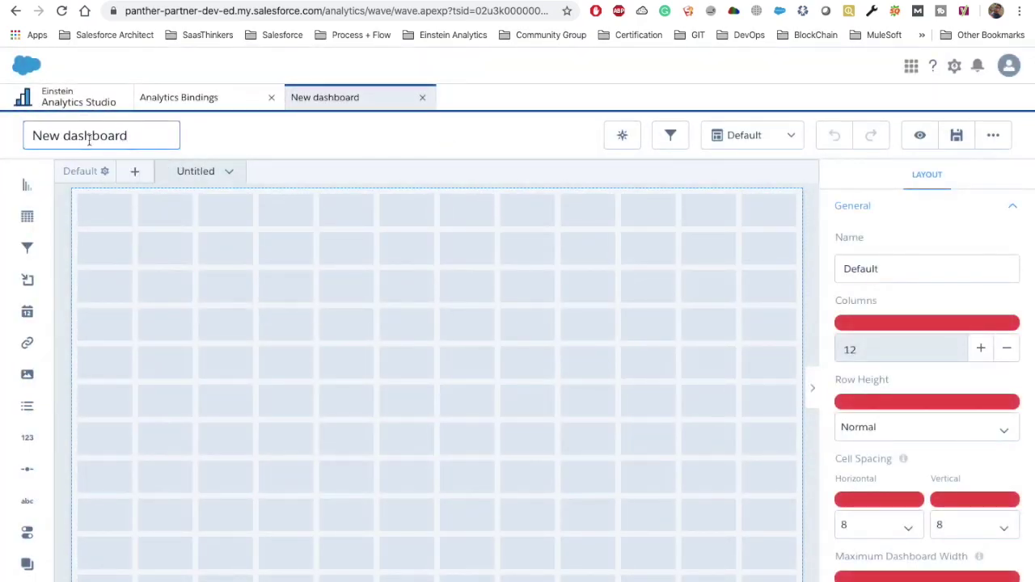
{"action": "double_click", "coordinate": [96, 136]}
{"action": "key", "text": "ctrl+a"}
{"action": "type", "text": "Resu"}
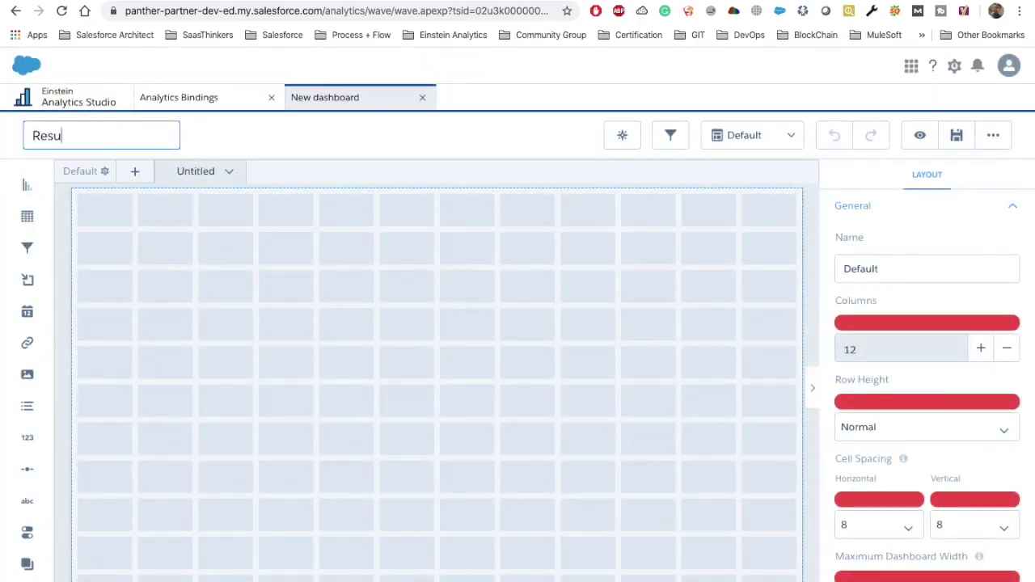
{"action": "type", "text": "lt Bin"}
{"action": "type", "text": "ndin"}
{"action": "type", "text": "gs"}
{"action": "key", "text": "Return"}
{"action": "left_click", "coordinate": [957, 137]}
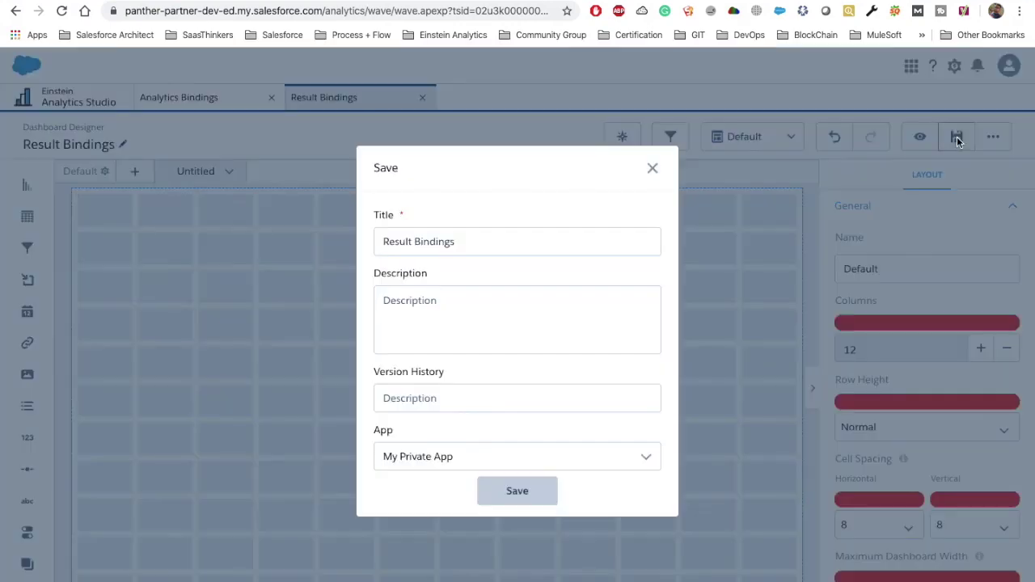
{"action": "left_click", "coordinate": [509, 493]}
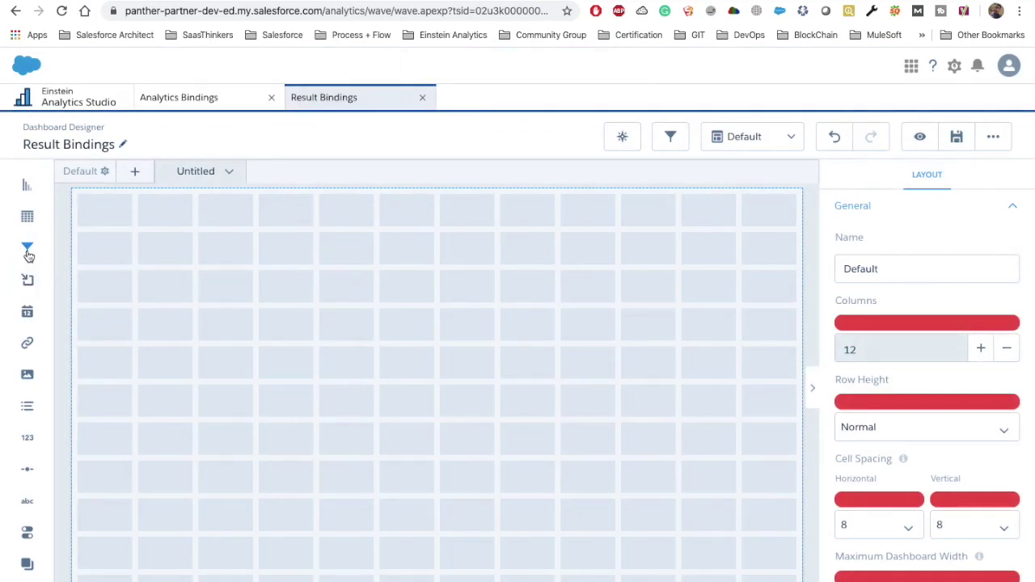
Place a container on the canvas and start a DTC_Opportunity_SAMPLE query limited to 10 results.
{"action": "left_click_drag", "start_coordinate": [28, 279], "coordinate": [129, 267]}
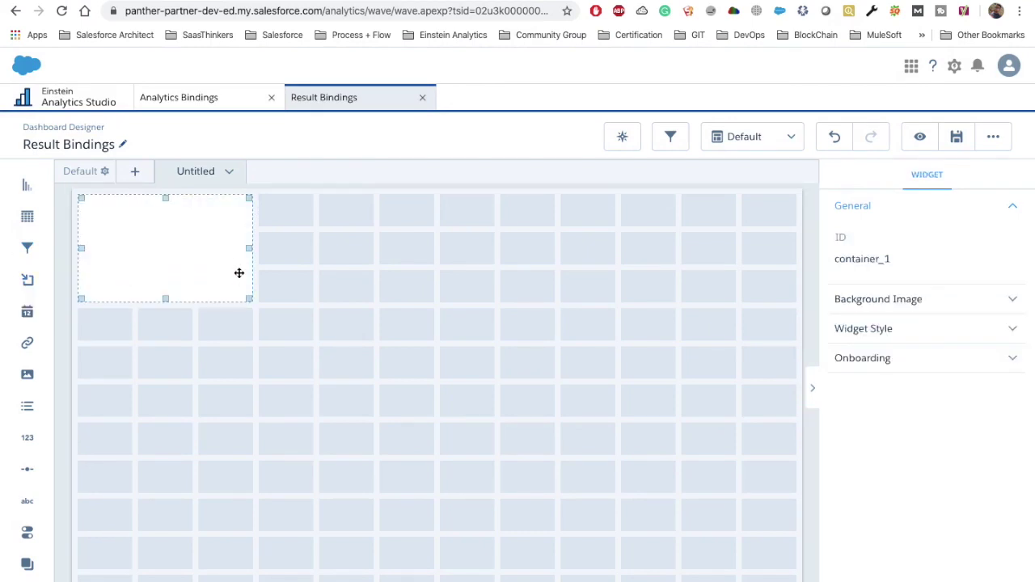
{"action": "left_click_drag", "start_coordinate": [250, 299], "coordinate": [537, 411]}
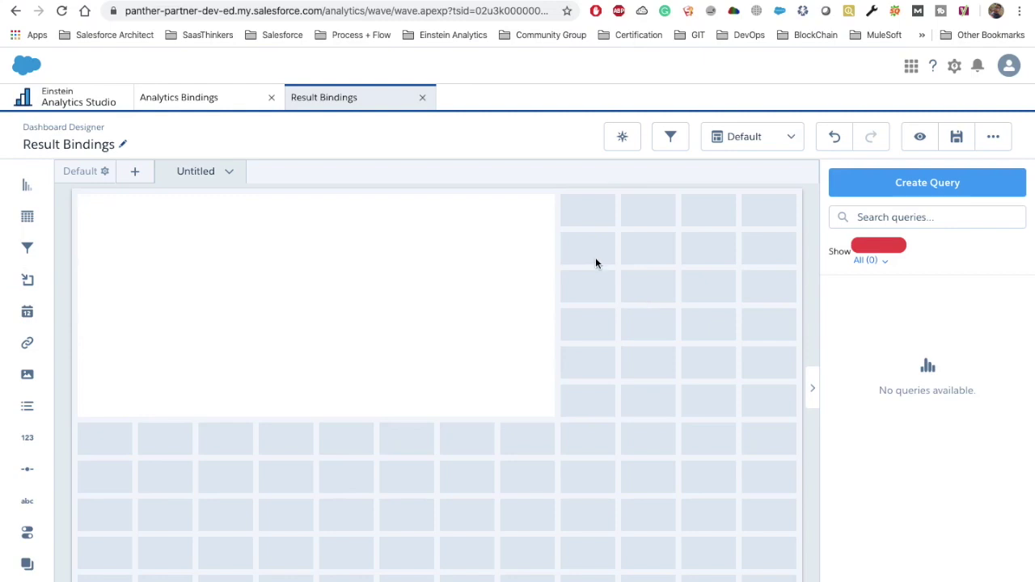
{"action": "left_click", "coordinate": [876, 185]}
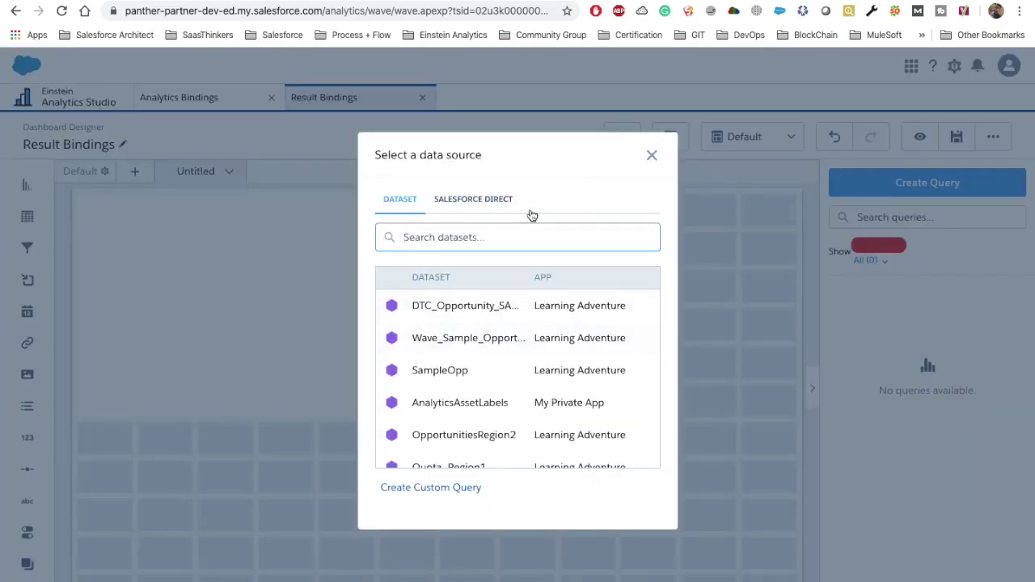
{"action": "left_click", "coordinate": [444, 313]}
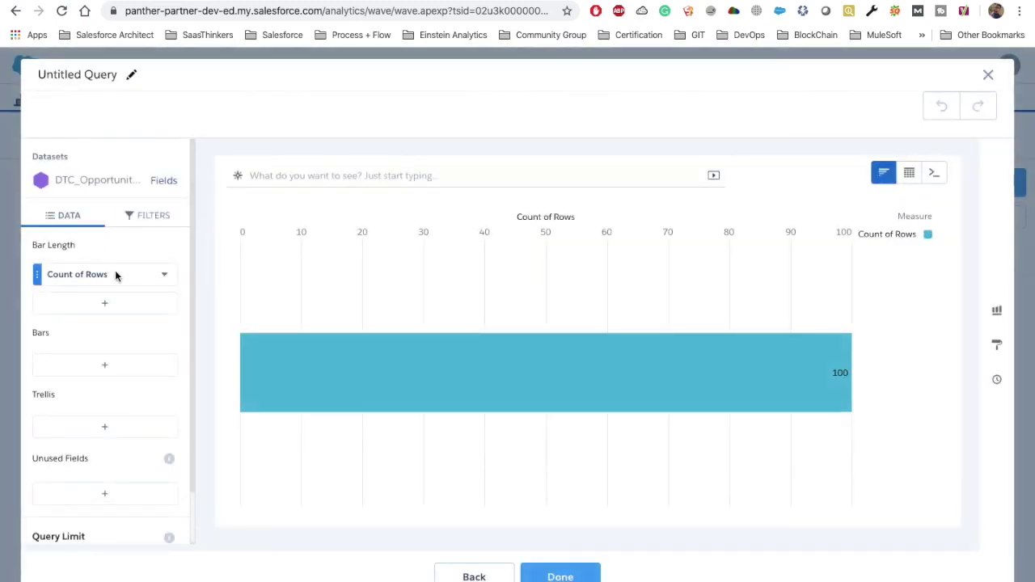
{"action": "scroll", "coordinate": [114, 494], "scroll_direction": "down", "scroll_amount": 2}
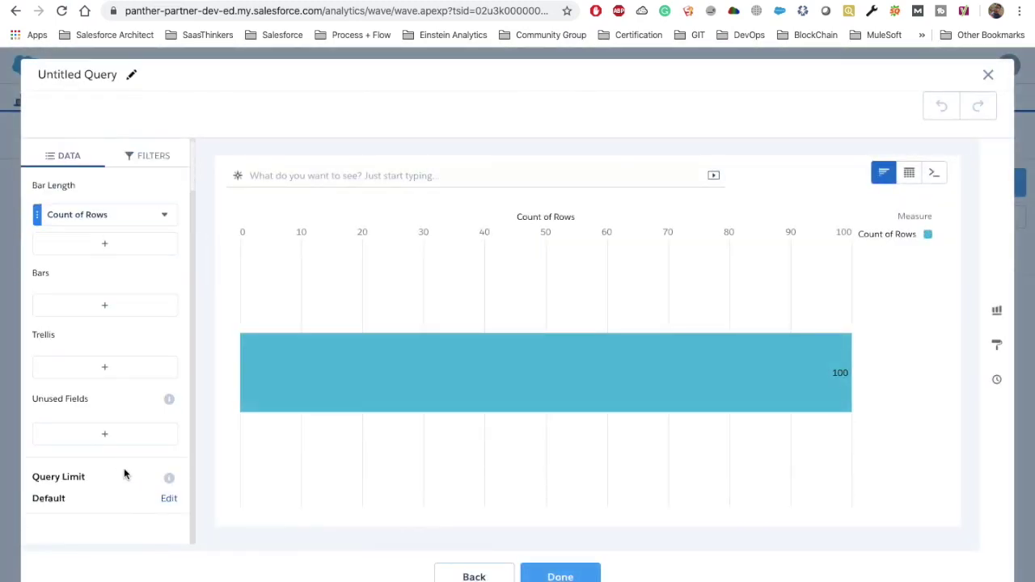
{"action": "left_click", "coordinate": [169, 500]}
{"action": "type", "text": "10"}
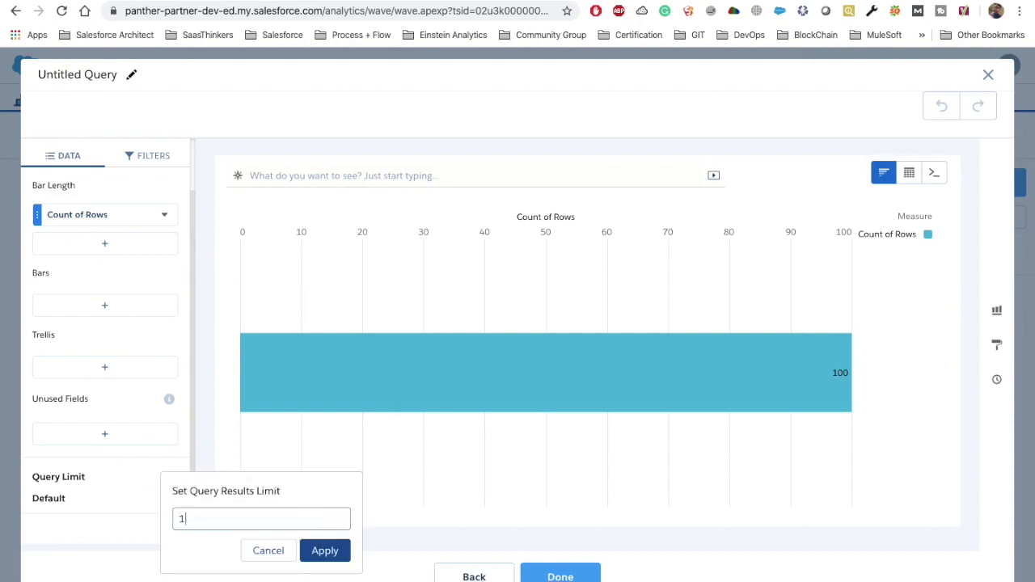
{"action": "key", "text": "Return"}
Measure bars by Sum of Amount, group by Industry, and sort descending.
{"action": "left_click", "coordinate": [113, 214]}
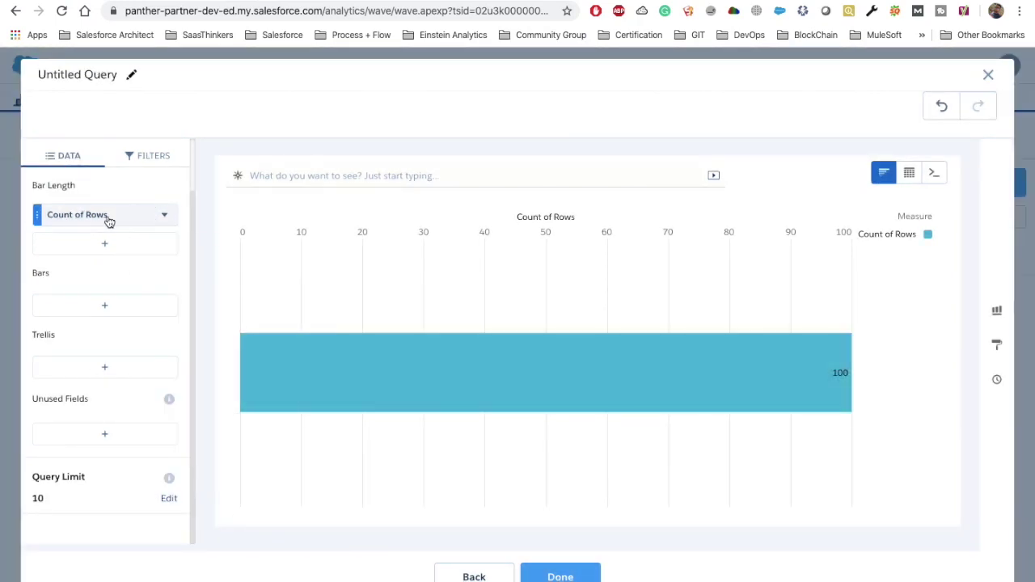
{"action": "left_click", "coordinate": [108, 215]}
{"action": "left_click", "coordinate": [310, 257]}
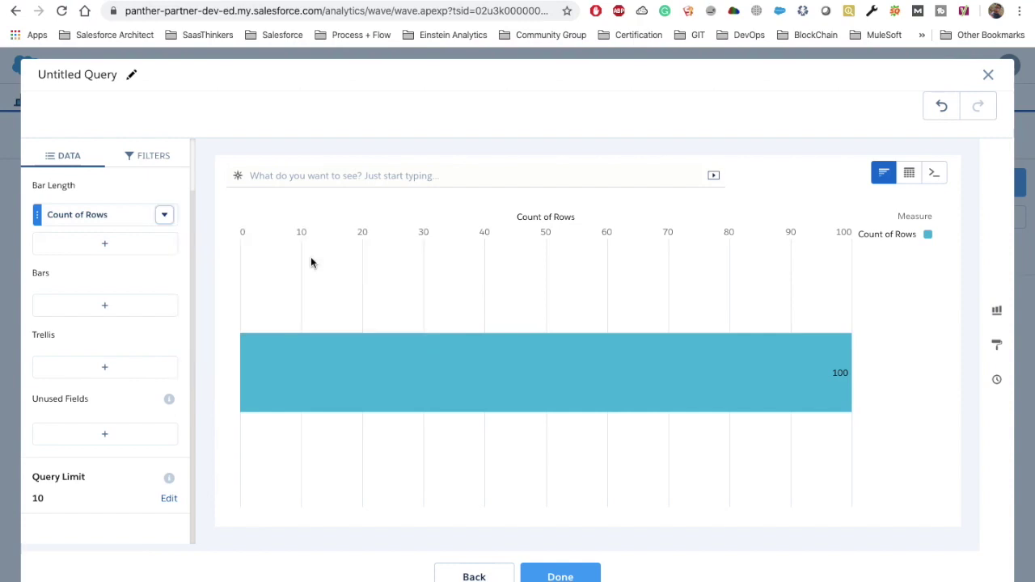
{"action": "left_click", "coordinate": [102, 316]}
{"action": "type", "text": "Indu"}
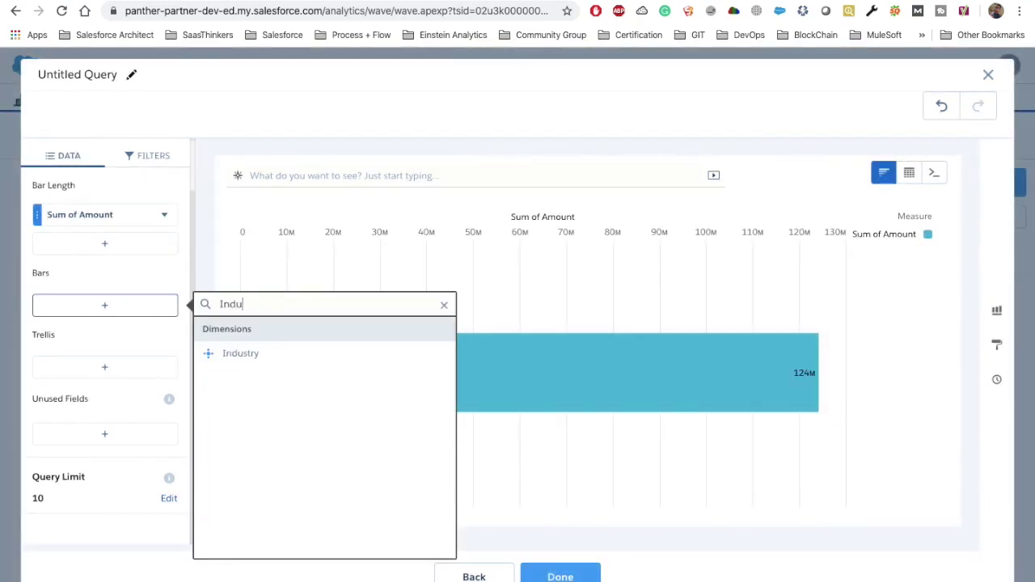
{"action": "left_click", "coordinate": [254, 351]}
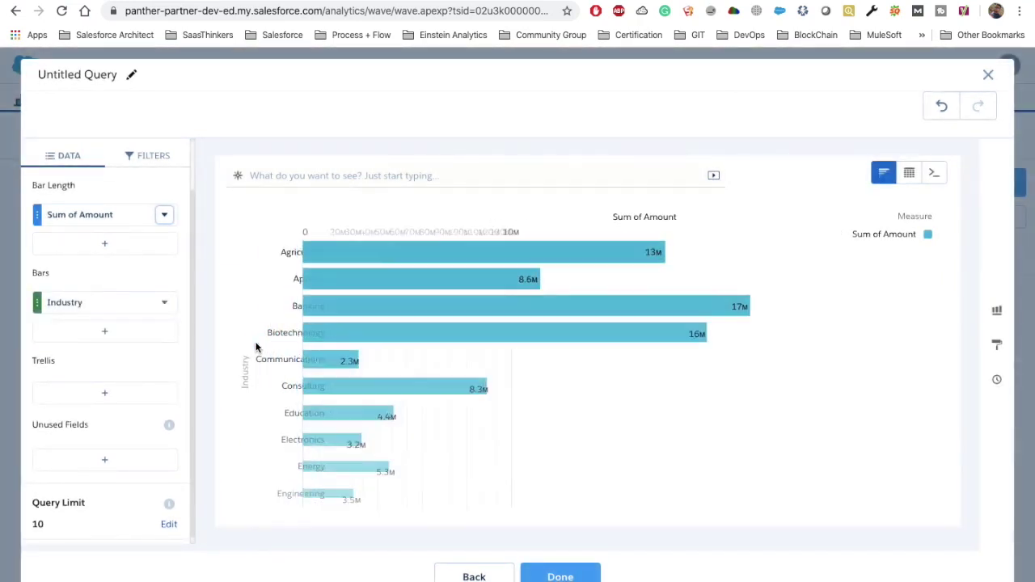
{"action": "left_click", "coordinate": [165, 214]}
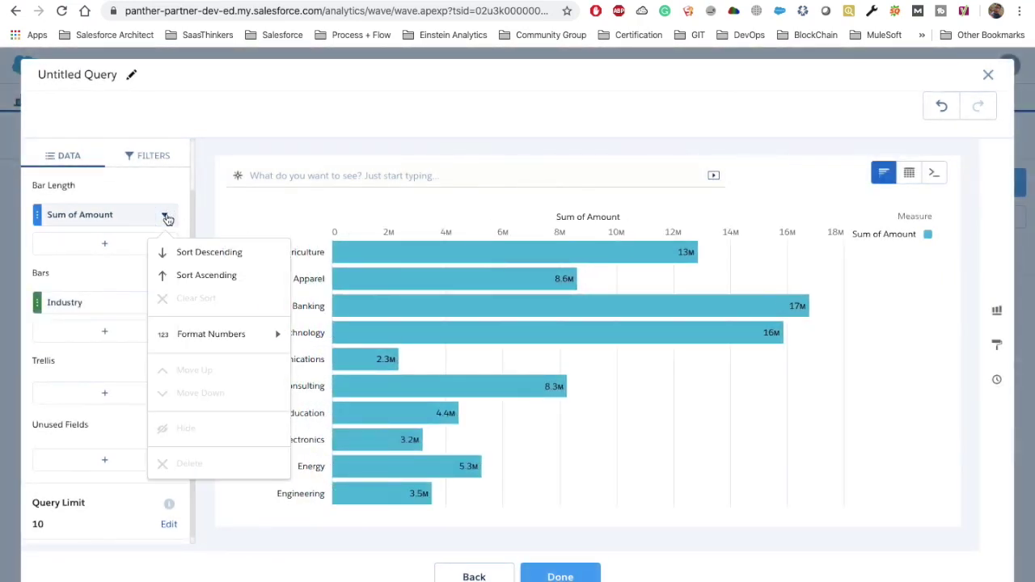
{"action": "left_click", "coordinate": [205, 250]}
Name the query Top10Opp and return to the dashboard.
{"action": "left_click", "coordinate": [132, 74]}
{"action": "type", "text": "Top10Opp"}
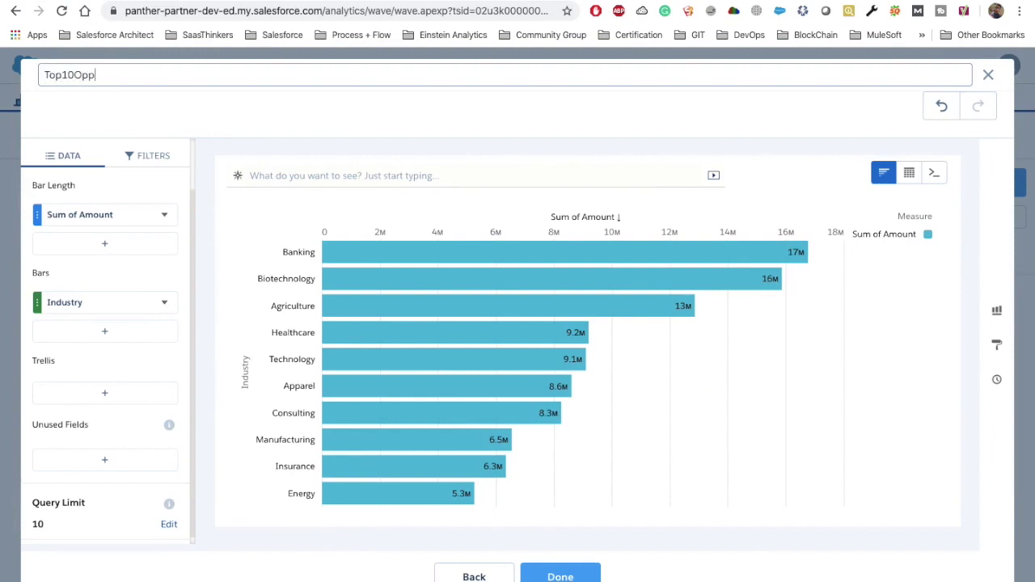
{"action": "left_click", "coordinate": [708, 532]}
{"action": "left_click", "coordinate": [571, 577]}
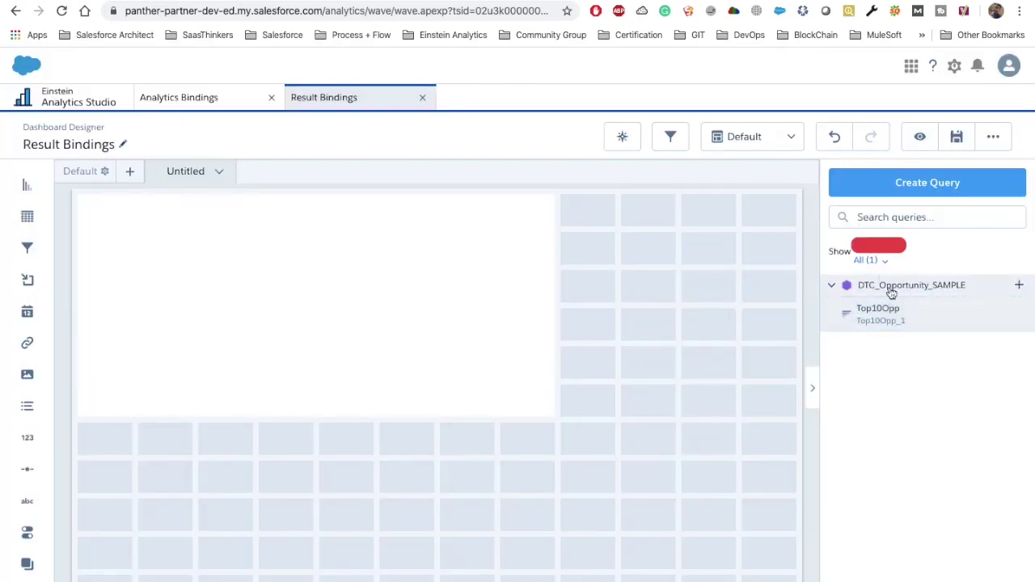
Drop the Top10Opp chart on the canvas, enlarge it, and move it down one row.
{"action": "left_click_drag", "start_coordinate": [892, 312], "coordinate": [227, 254]}
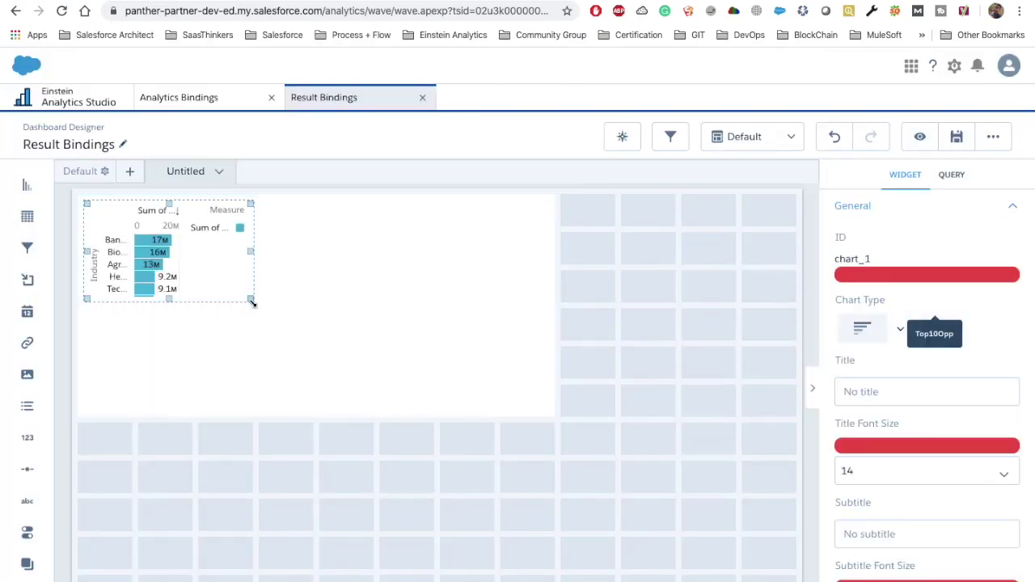
{"action": "left_click_drag", "start_coordinate": [256, 303], "coordinate": [540, 404]}
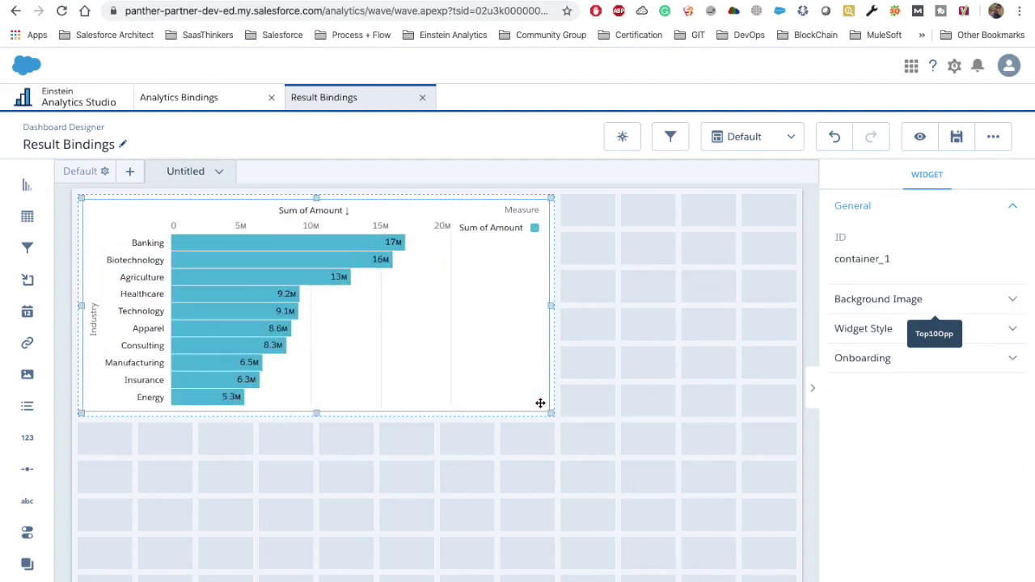
{"action": "left_click", "coordinate": [453, 364]}
{"action": "left_click_drag", "start_coordinate": [550, 199], "coordinate": [553, 254]}
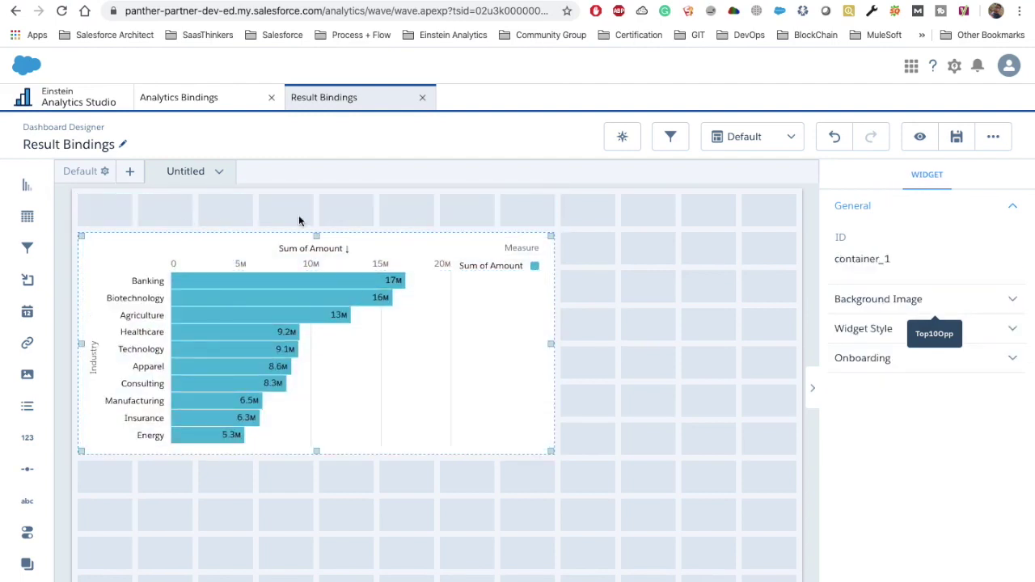
{"action": "left_click", "coordinate": [620, 323]}
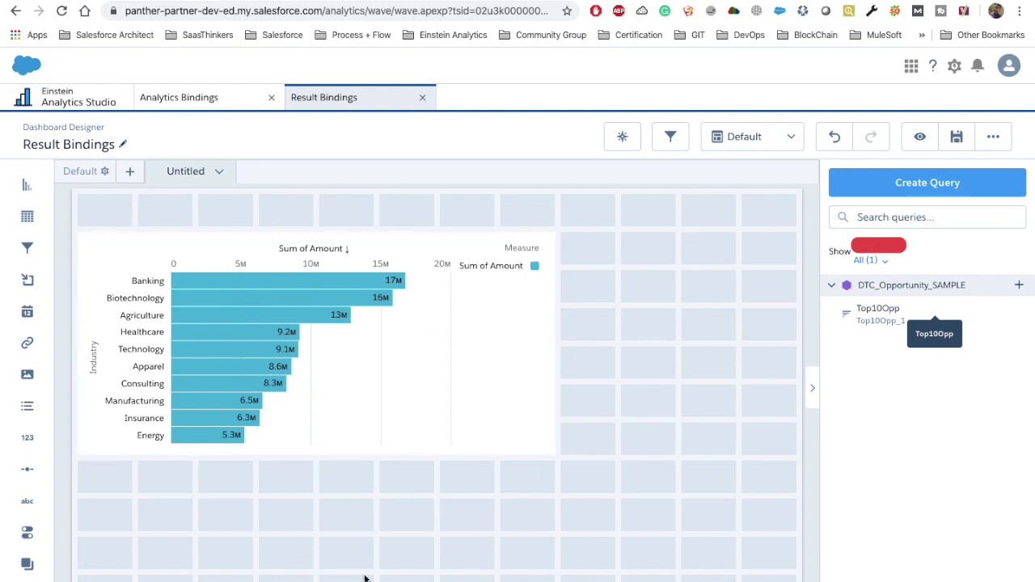
Check the Step 2 description in the notes and return to the dashboard designer.
{"action": "key", "text": "ctrl+Left"}
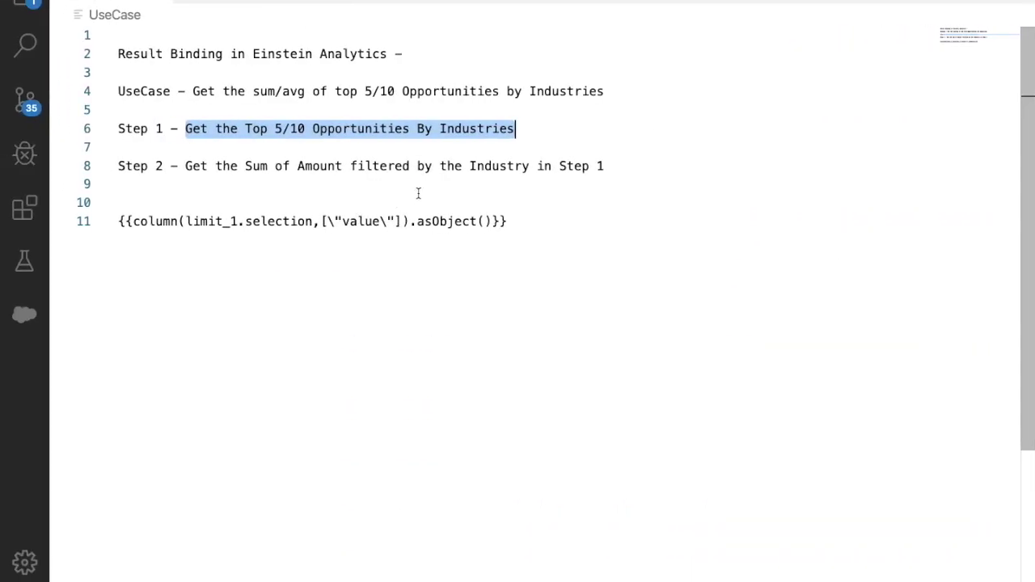
{"action": "left_click_drag", "start_coordinate": [190, 174], "coordinate": [604, 171]}
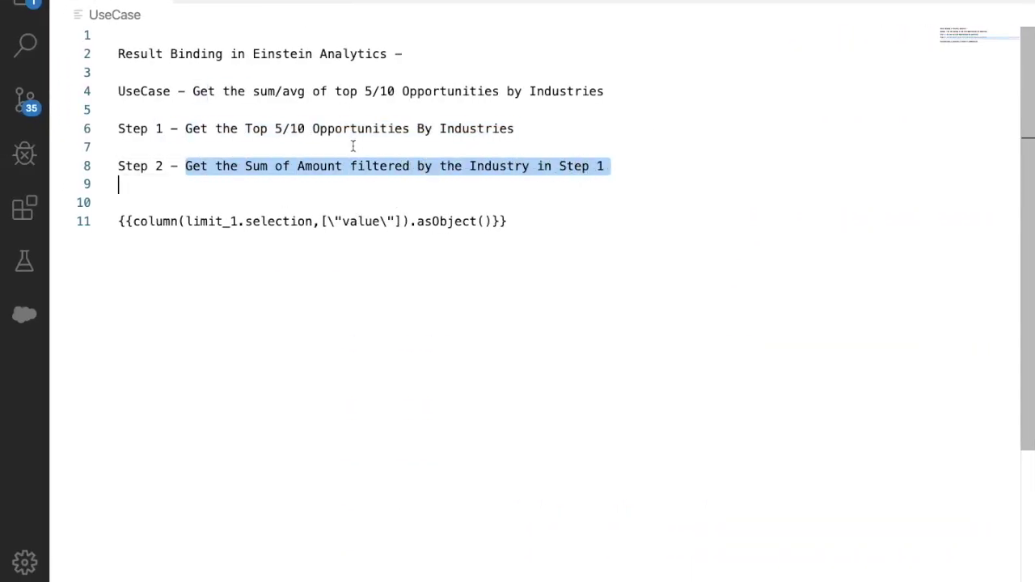
{"action": "key", "text": "ctrl+Right"}
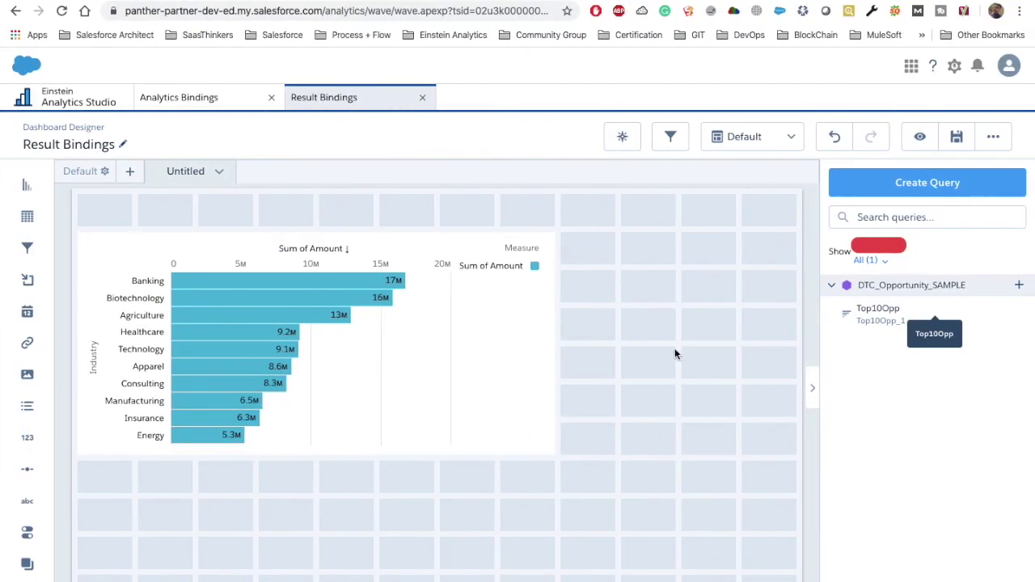
Build a DTC_Opportunity_SAMPLE query measuring Sum of Amount and name it 'amount'.
{"action": "left_click", "coordinate": [878, 185]}
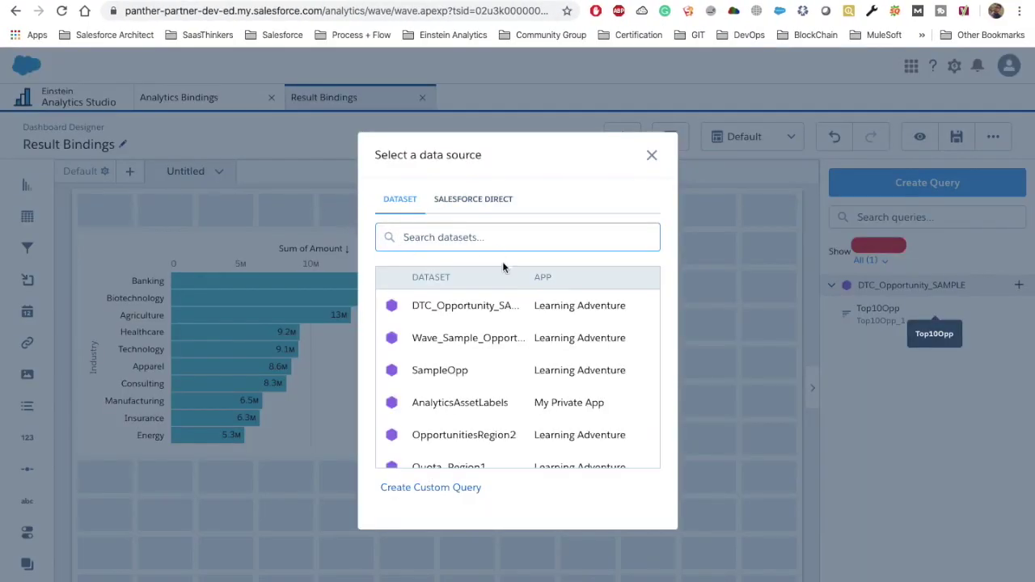
{"action": "left_click", "coordinate": [446, 307]}
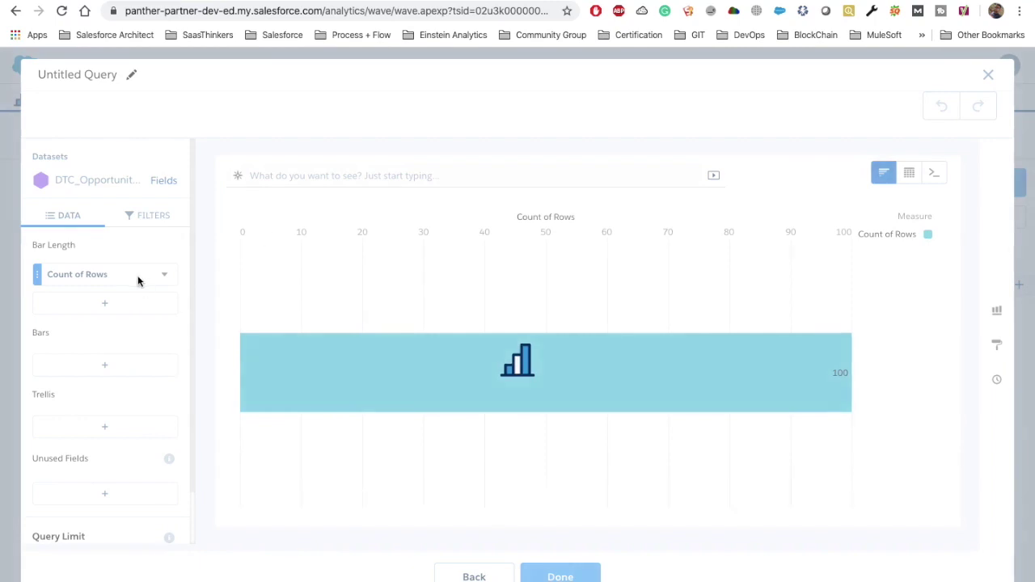
{"action": "left_click", "coordinate": [116, 281]}
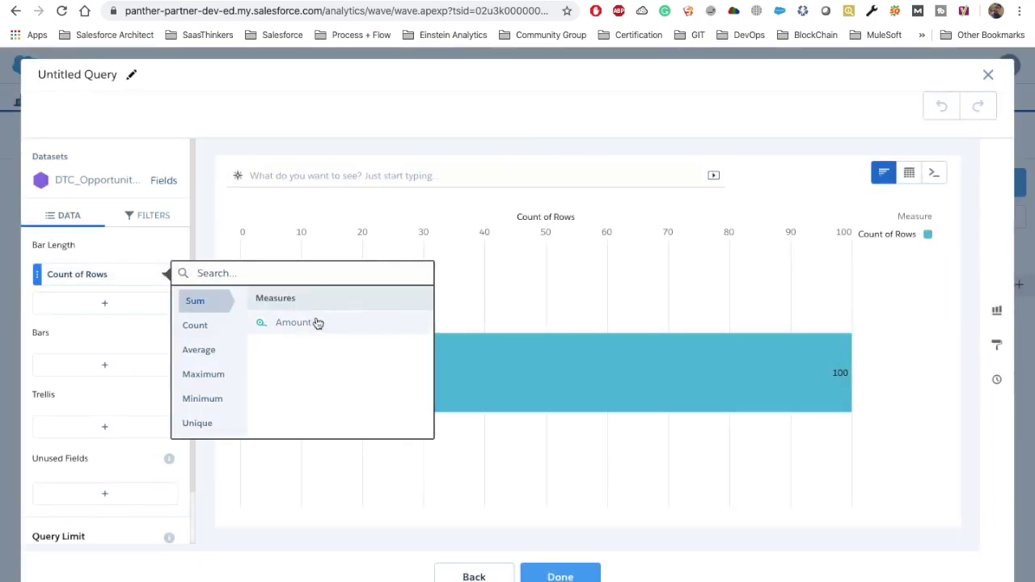
{"action": "left_click", "coordinate": [302, 331]}
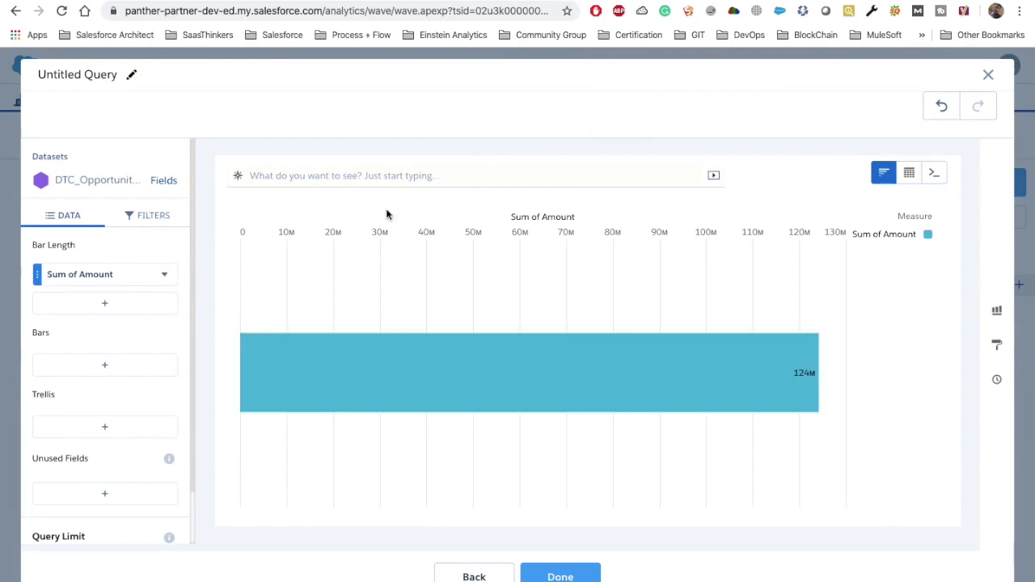
{"action": "left_click", "coordinate": [131, 75]}
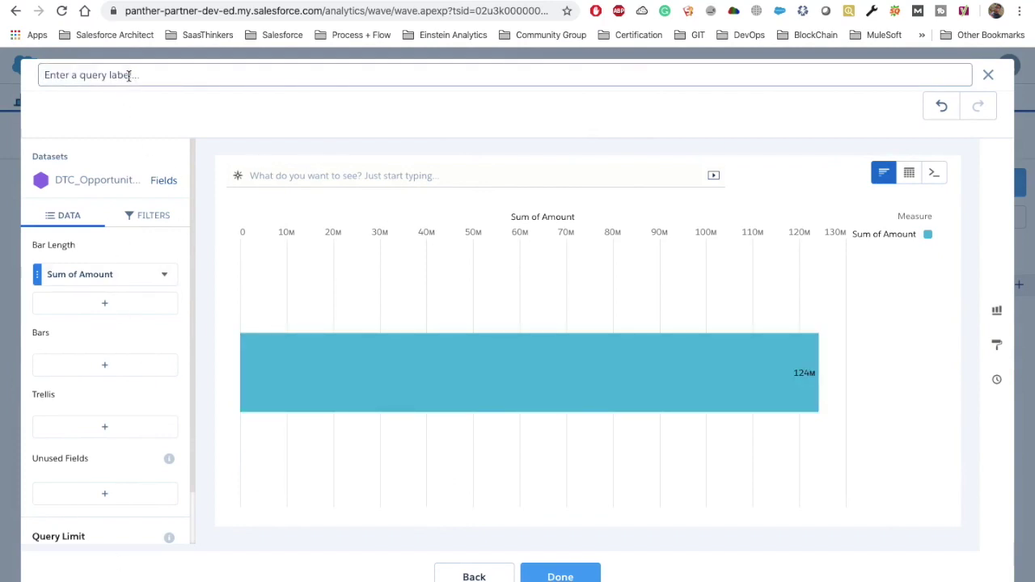
{"action": "type", "text": "amount"}
{"action": "key", "text": "Return"}
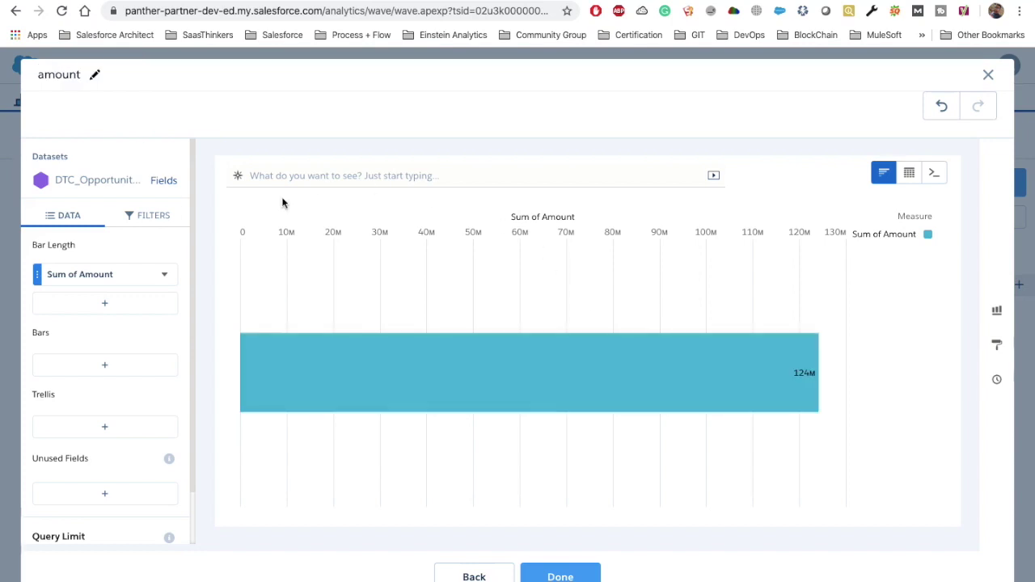
{"action": "left_click", "coordinate": [561, 577]}
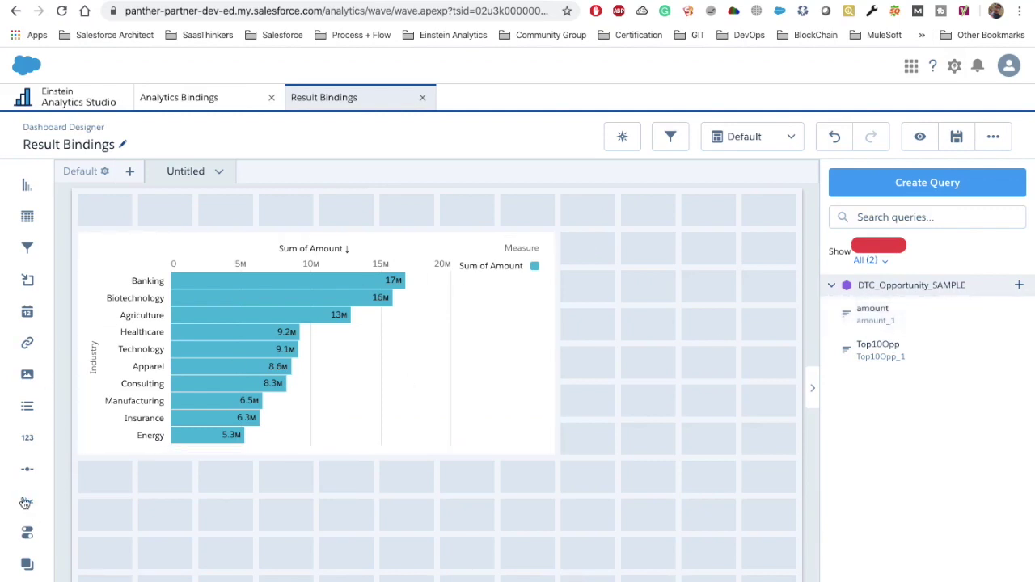
Add a number widget bound to the amount query, with its title cleared and number shortened.
{"action": "left_click_drag", "start_coordinate": [28, 442], "coordinate": [735, 252]}
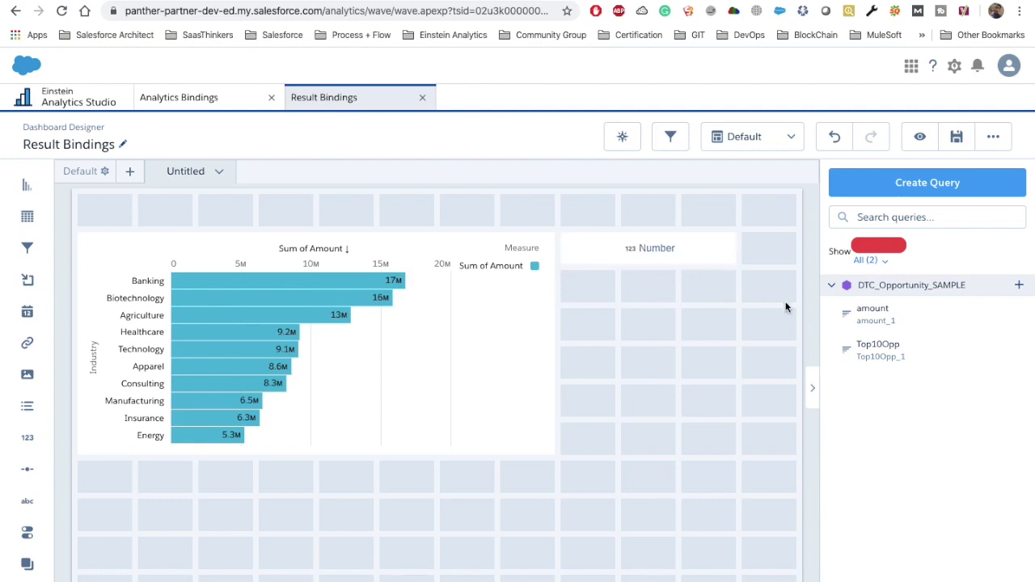
{"action": "left_click_drag", "start_coordinate": [883, 347], "coordinate": [712, 266]}
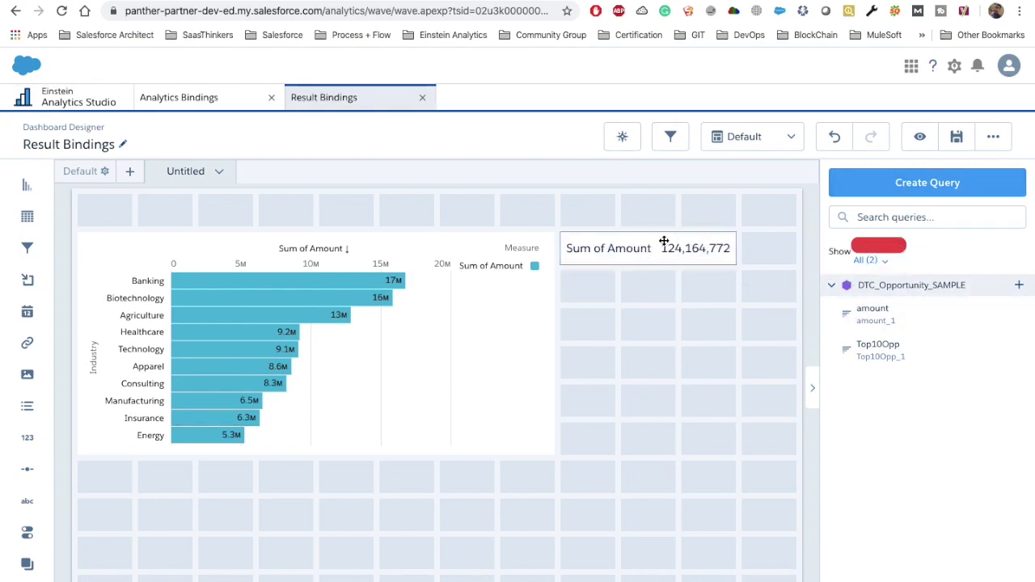
{"action": "left_click", "coordinate": [665, 241]}
{"action": "left_click", "coordinate": [904, 314]}
{"action": "key", "text": "super+a"}
{"action": "key", "text": "BackSpace"}
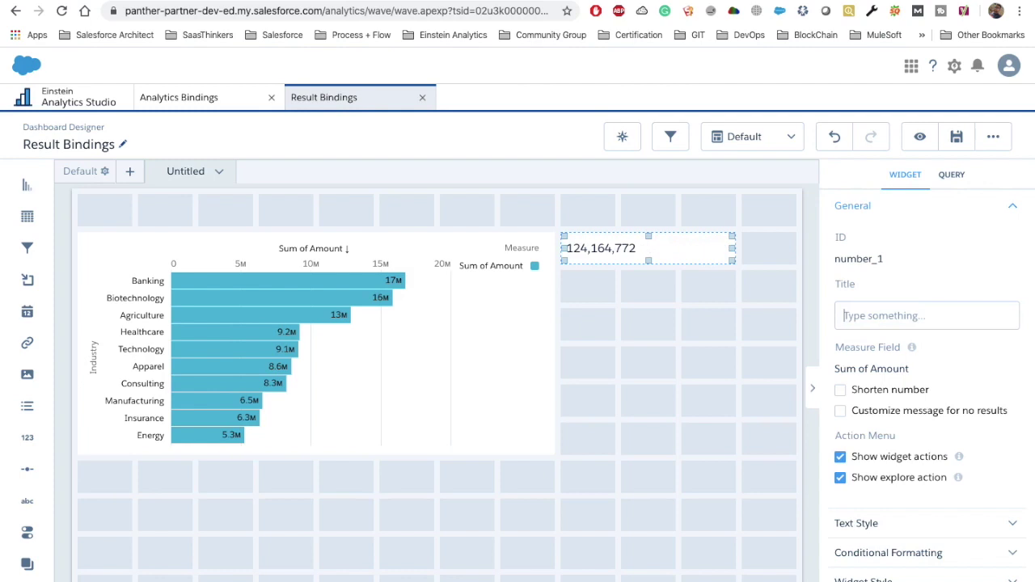
{"action": "left_click", "coordinate": [878, 392]}
{"action": "left_click", "coordinate": [674, 375]}
Set the number widget's text size to 20 and alignment to Center.
{"action": "left_click", "coordinate": [635, 248]}
{"action": "scroll", "coordinate": [971, 427], "scroll_direction": "down", "scroll_amount": 2}
{"action": "left_click", "coordinate": [866, 464]}
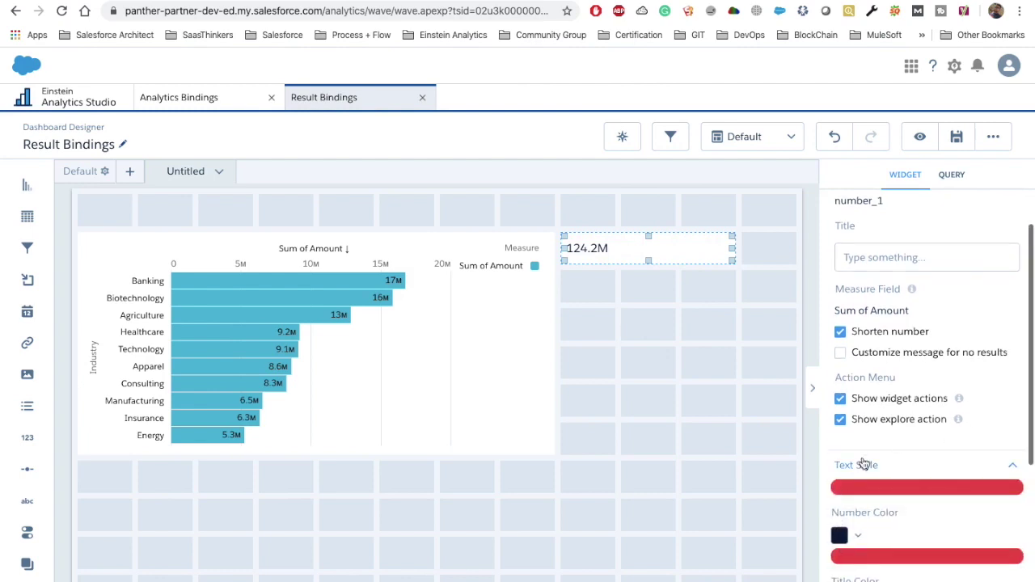
{"action": "scroll", "coordinate": [862, 461], "scroll_direction": "down", "scroll_amount": 4}
{"action": "left_click", "coordinate": [869, 417]}
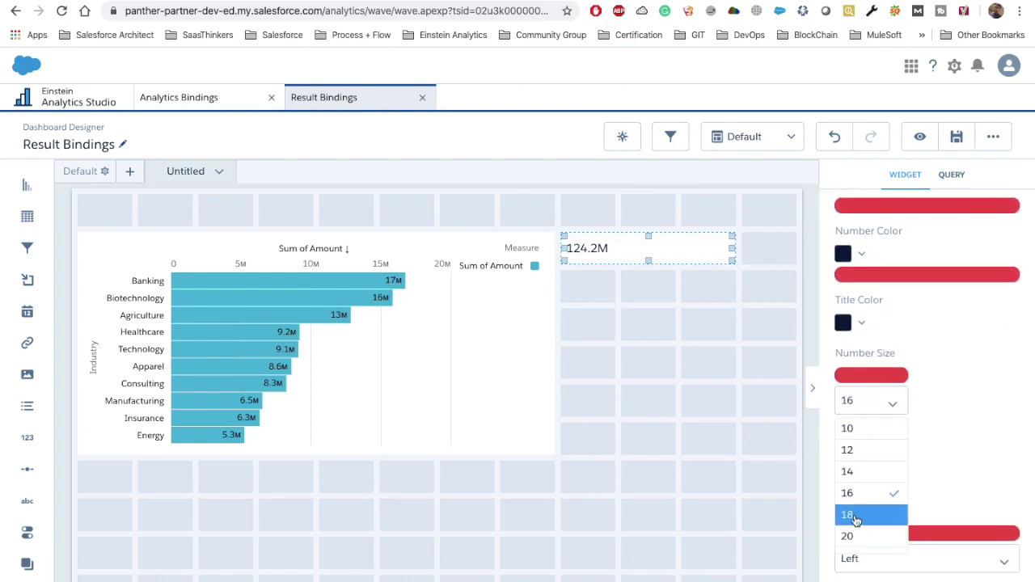
{"action": "left_click", "coordinate": [855, 533]}
{"action": "scroll", "coordinate": [927, 506], "scroll_direction": "down", "scroll_amount": 3}
{"action": "left_click", "coordinate": [878, 455]}
{"action": "left_click", "coordinate": [883, 510]}
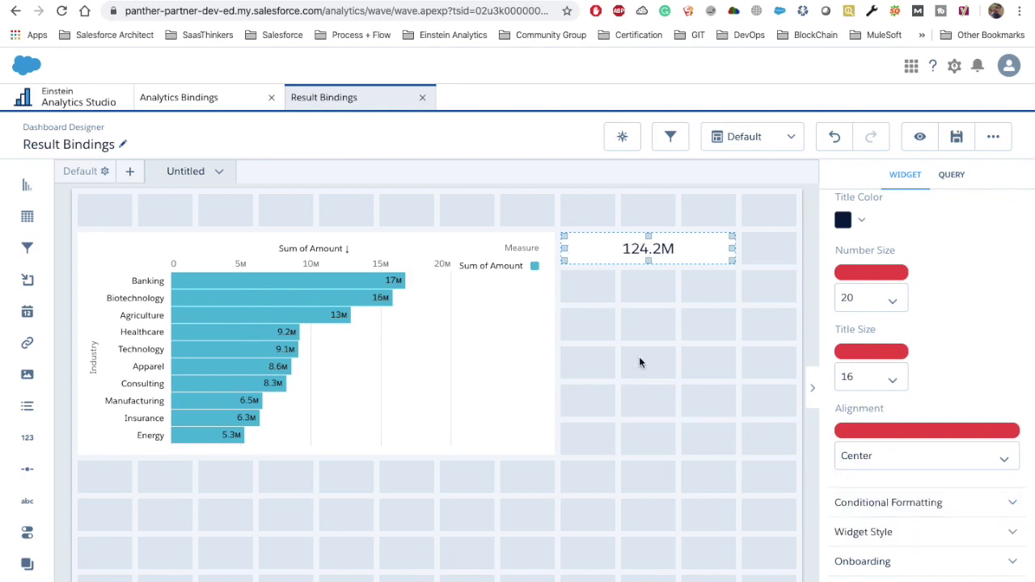
{"action": "left_click", "coordinate": [639, 357]}
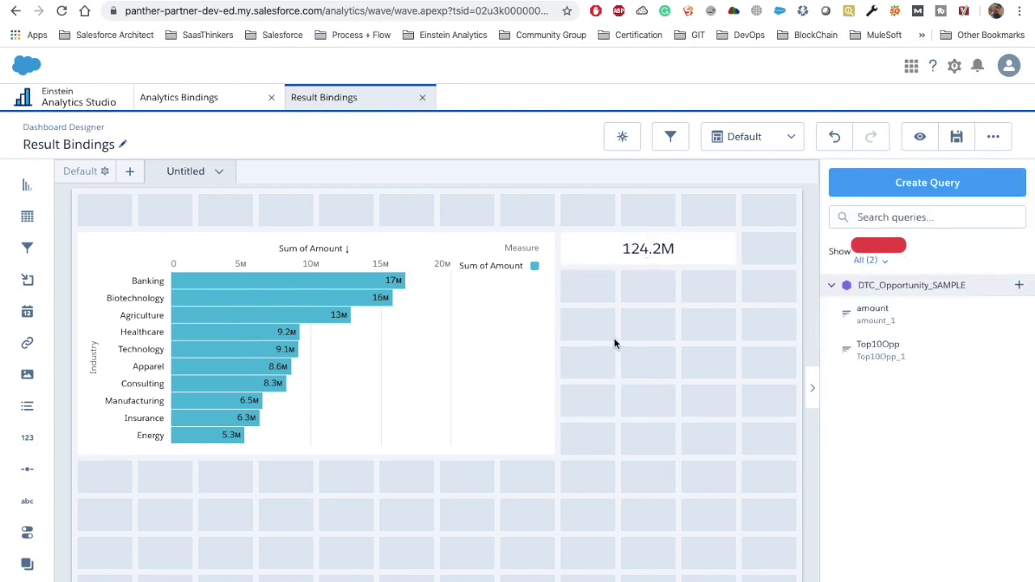
{"action": "left_click", "coordinate": [634, 250]}
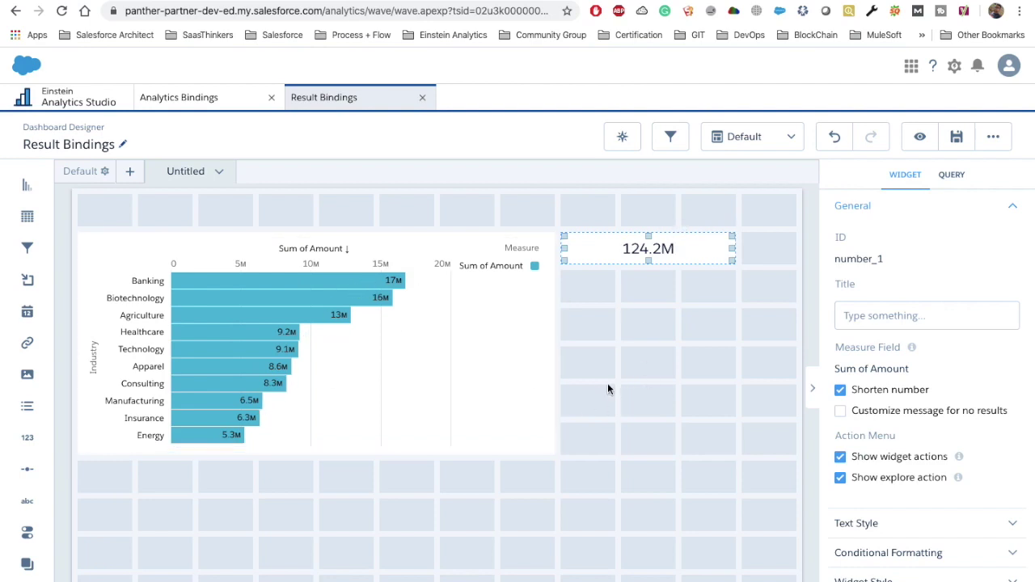
Copy the bar chart's query ID Top10Opp_1 from its Query properties and switch to the notes.
{"action": "left_click", "coordinate": [394, 344]}
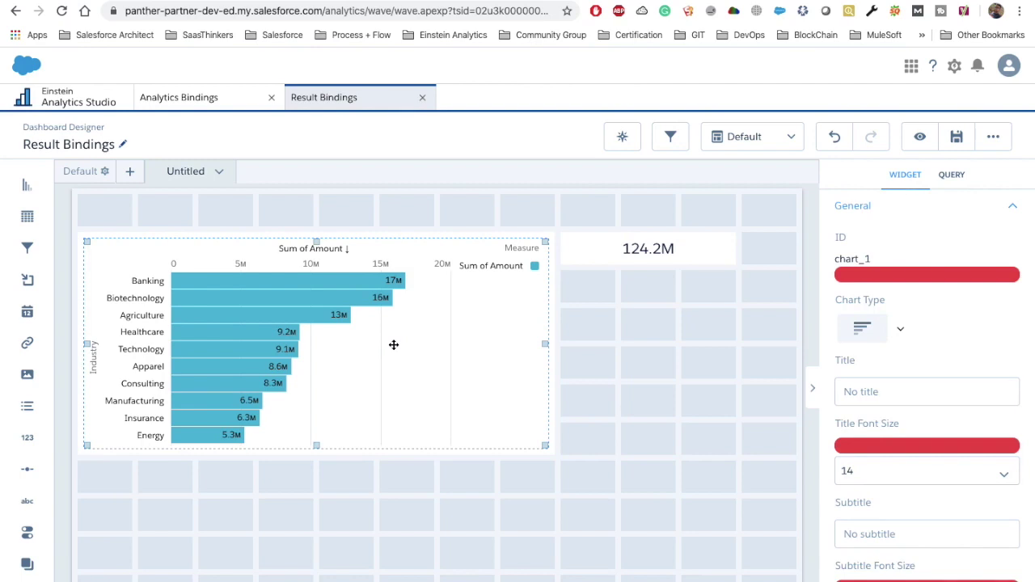
{"action": "left_click", "coordinate": [952, 176]}
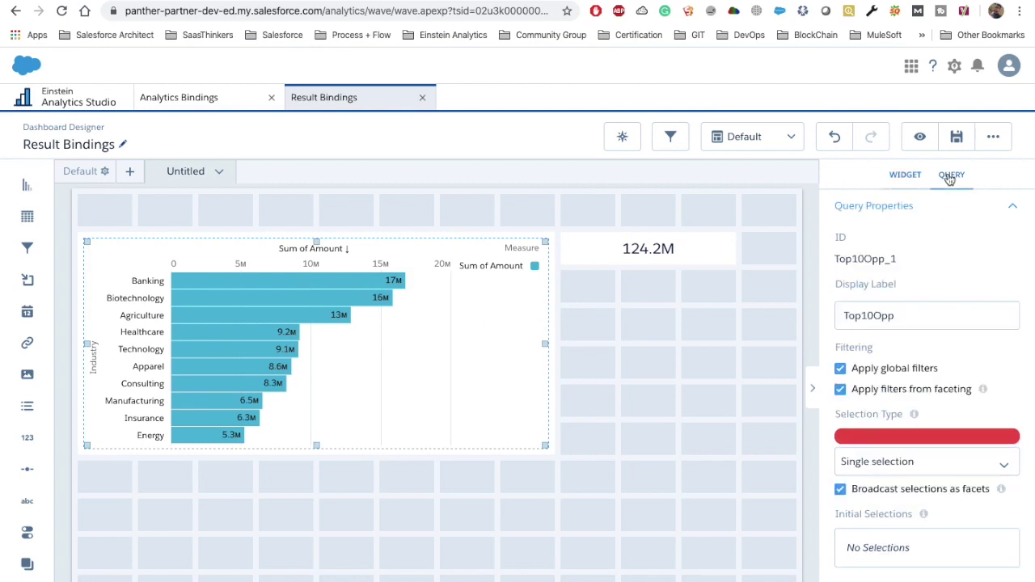
{"action": "double_click", "coordinate": [854, 260]}
{"action": "key", "text": "ctrl+c"}
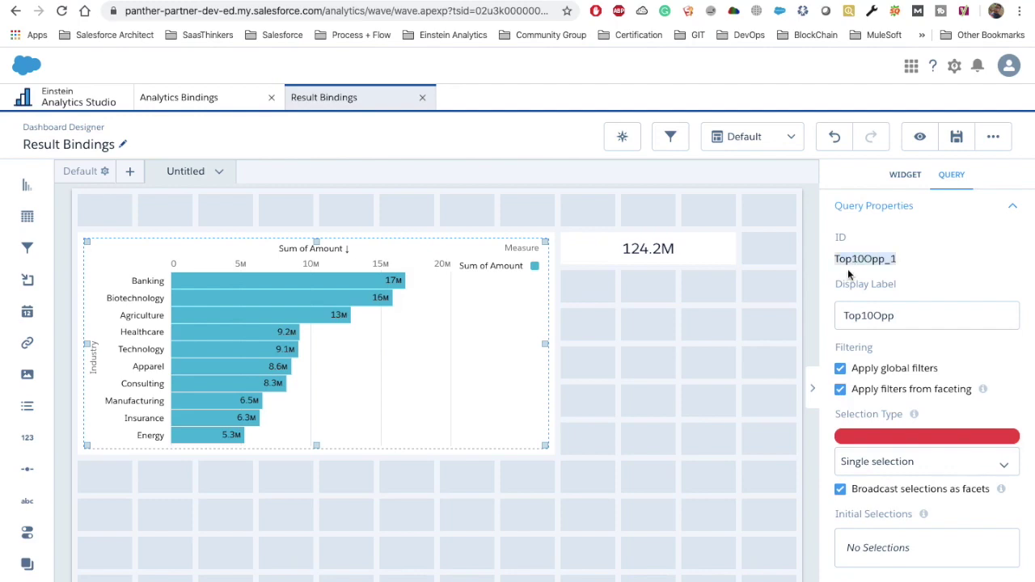
{"action": "key", "text": "ctrl+Left"}
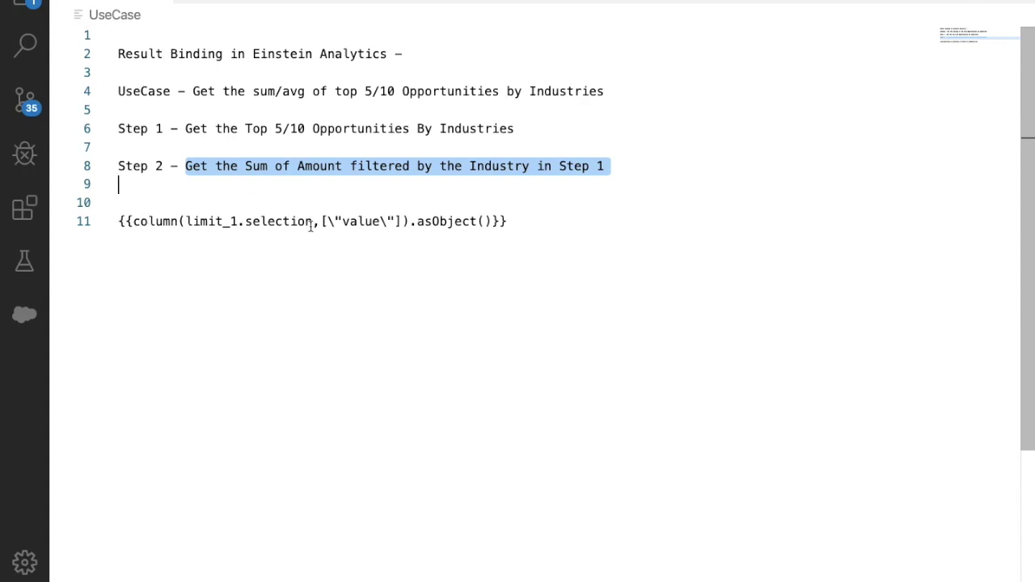
Draft {{column(Top10Opp_1.result, [""])}} on a new notes line, then return to the dashboard.
{"action": "left_click", "coordinate": [532, 222]}
{"action": "key", "text": "Return"}
{"action": "key", "text": "Return"}
{"action": "type", "text": "{{"}
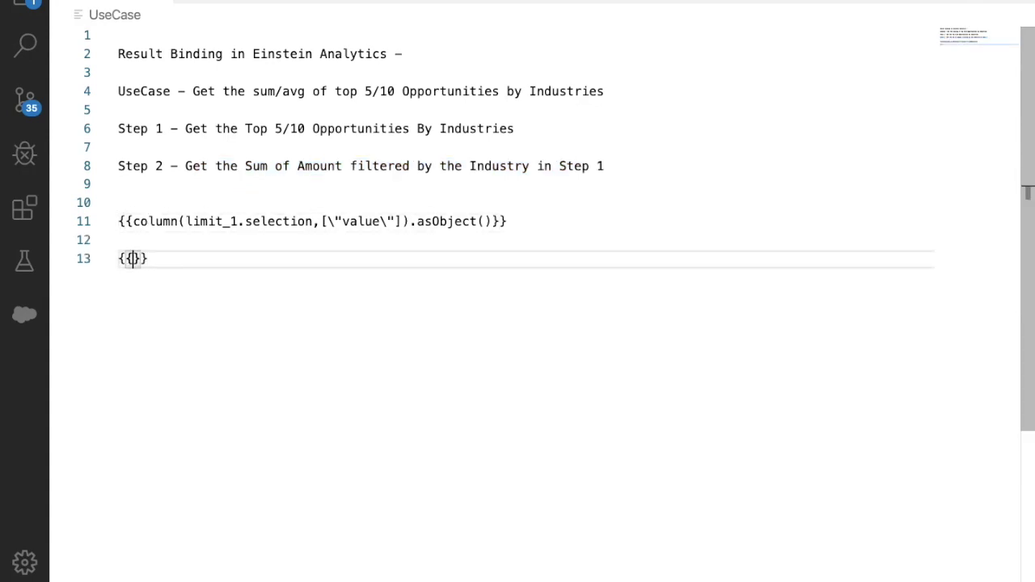
{"action": "type", "text": "column("}
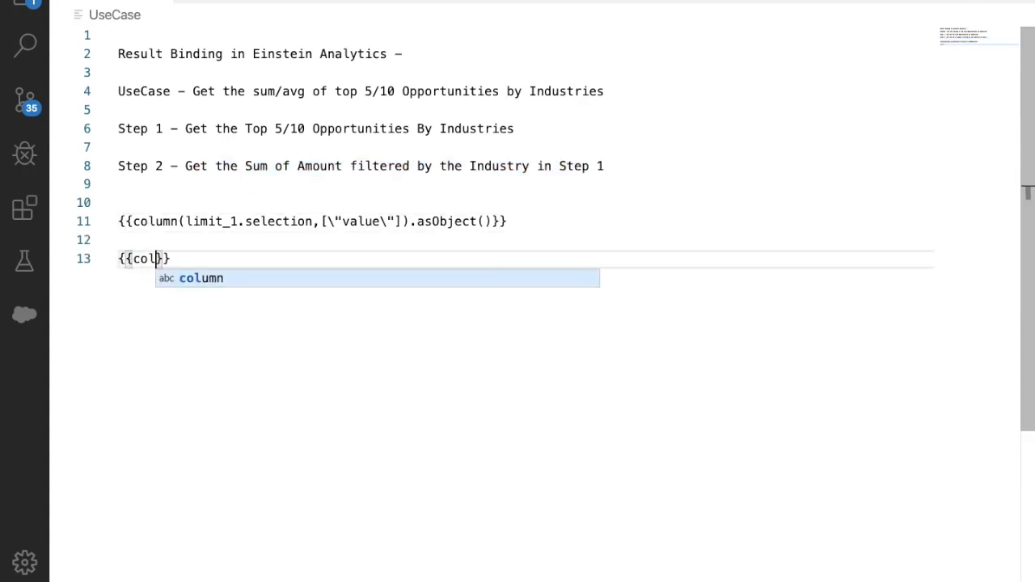
{"action": "key", "text": "ctrl+v"}
{"action": "type", "text": ".re"}
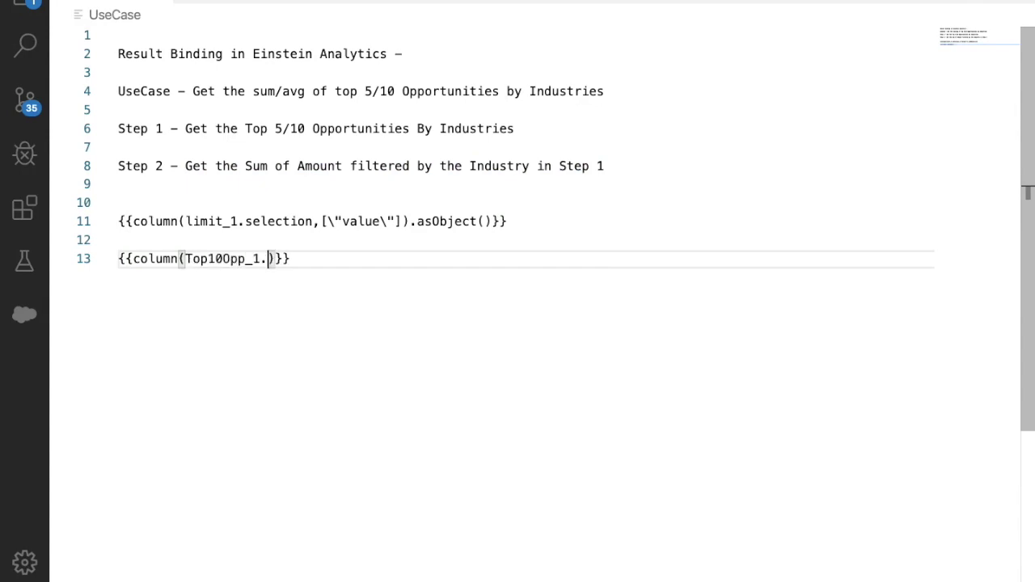
{"action": "type", "text": "s"}
{"action": "key", "text": "BackSpace"}
{"action": "type", "text": "resu"}
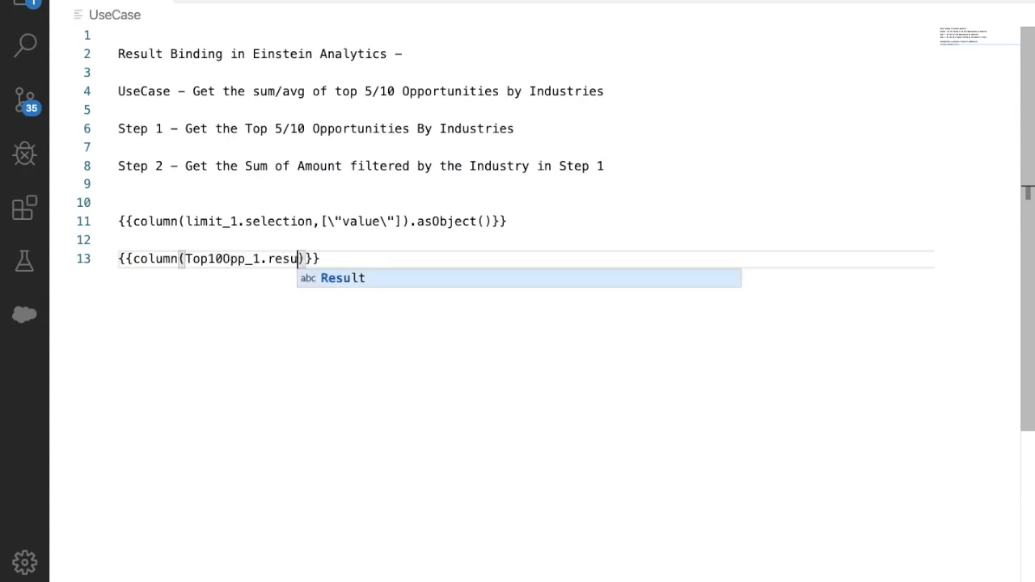
{"action": "type", "text": "lt"}
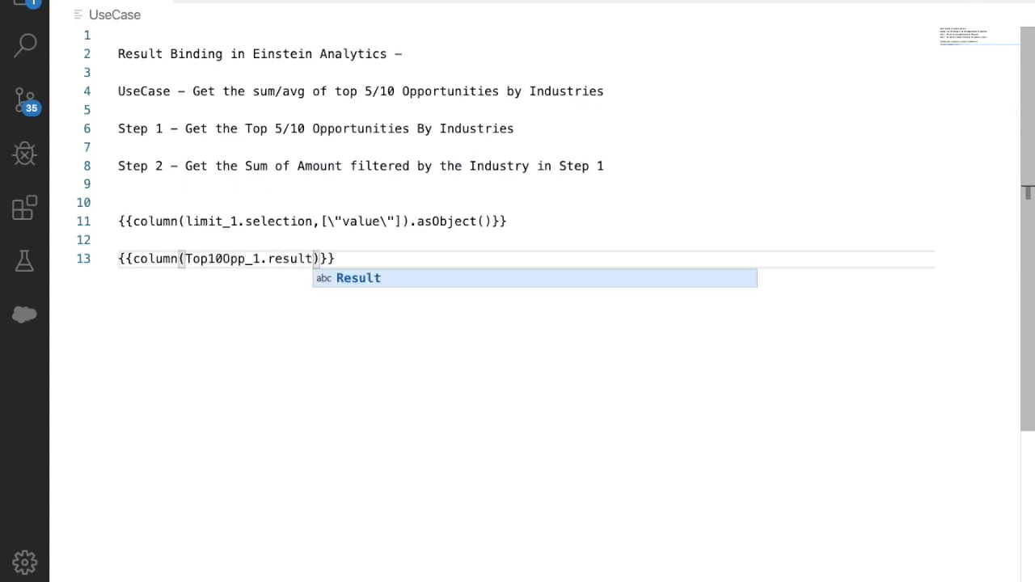
{"action": "type", "text": ", ["}
{"action": "type", "text": "\\\"\""}
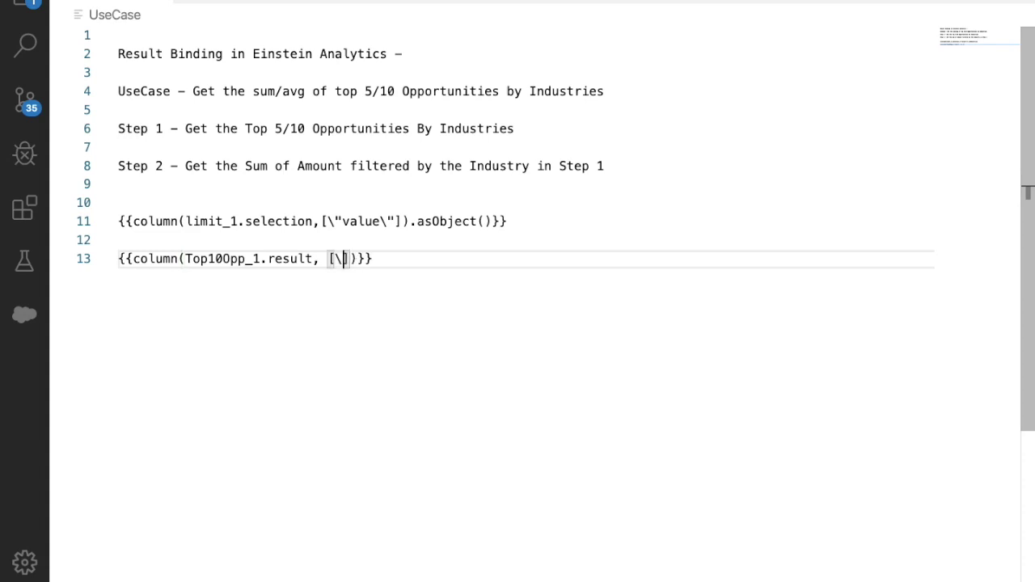
{"action": "type", "text": "]"}
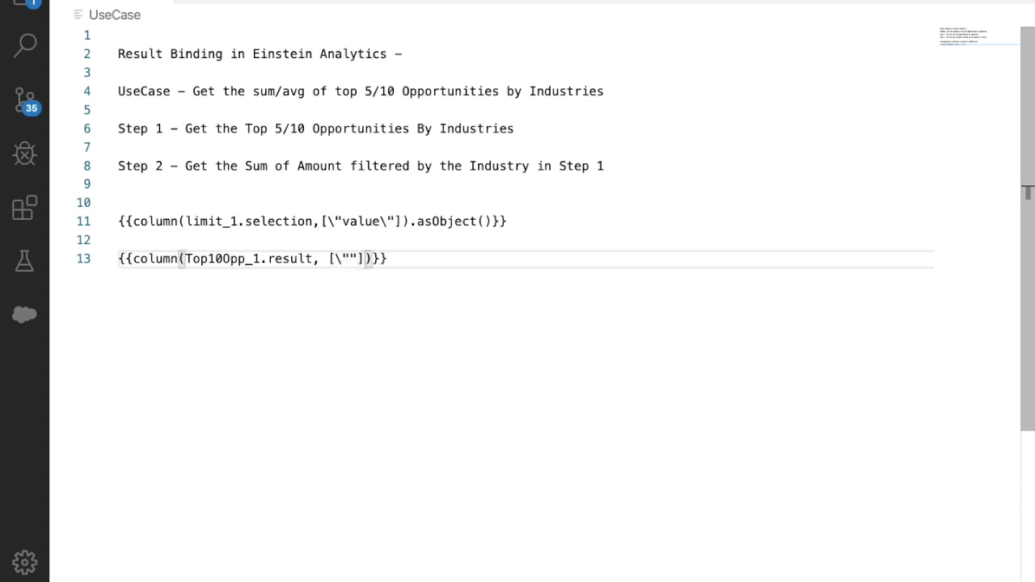
{"action": "key", "text": "Left"}
{"action": "key", "text": "Left"}
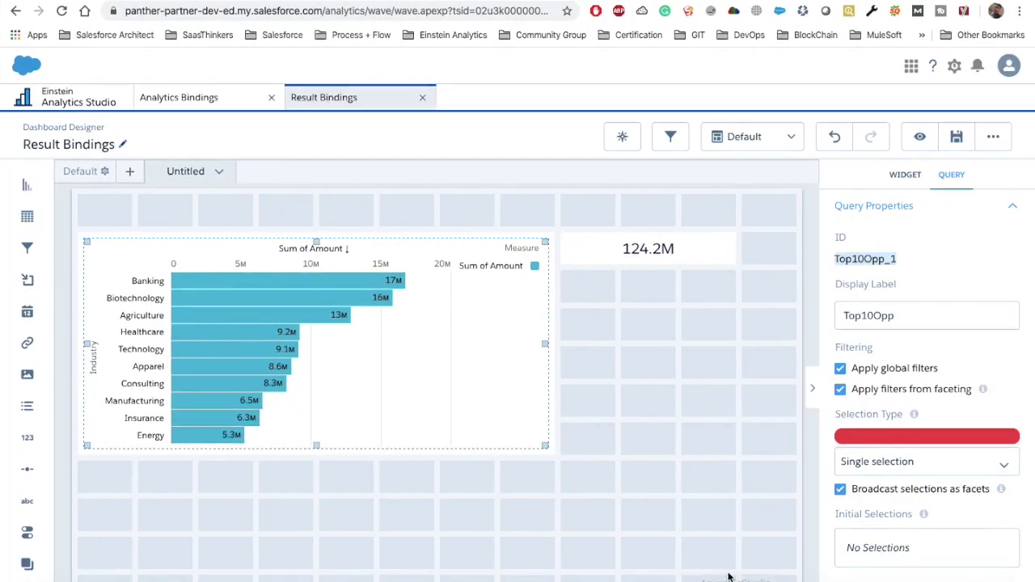
Reopen the Result Bindings dashboard in view mode.
{"action": "left_click", "coordinate": [54, 102]}
{"action": "left_click", "coordinate": [342, 99]}
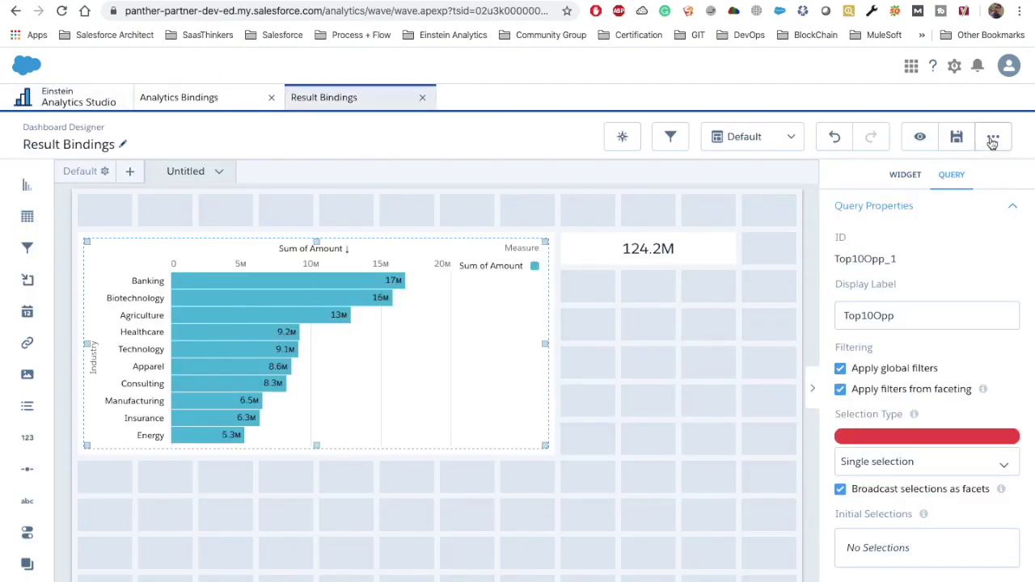
{"action": "left_click", "coordinate": [921, 138]}
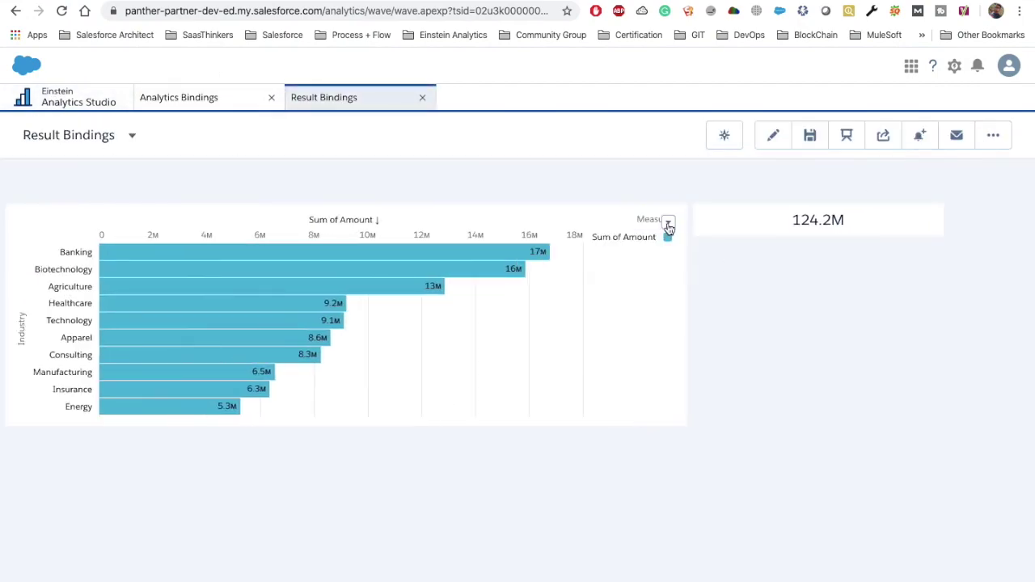
Explore the bar chart in a new lens and inspect its SAQL Industry field.
{"action": "left_click", "coordinate": [669, 224]}
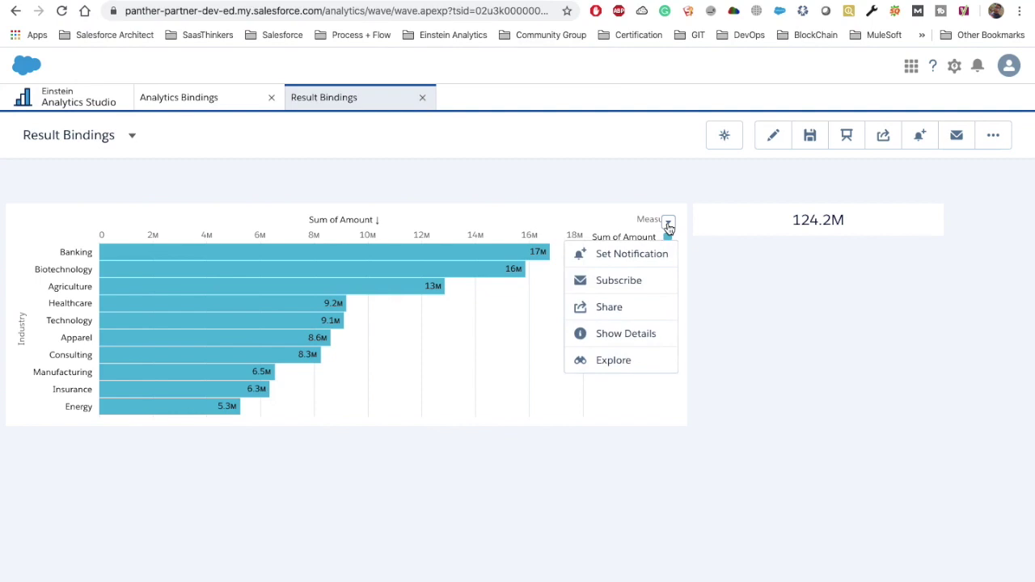
{"action": "left_click", "coordinate": [604, 361]}
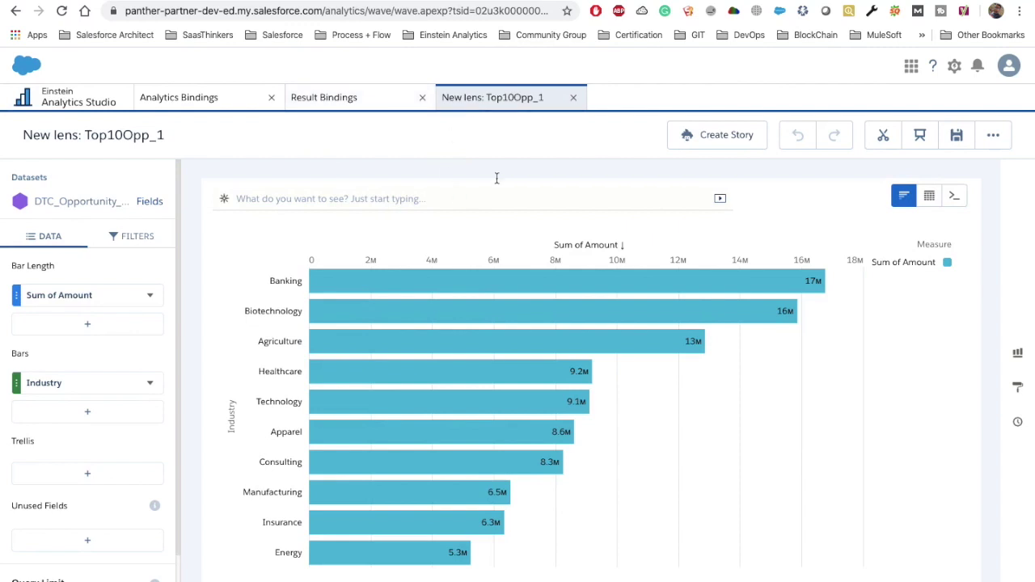
{"action": "left_click", "coordinate": [955, 197]}
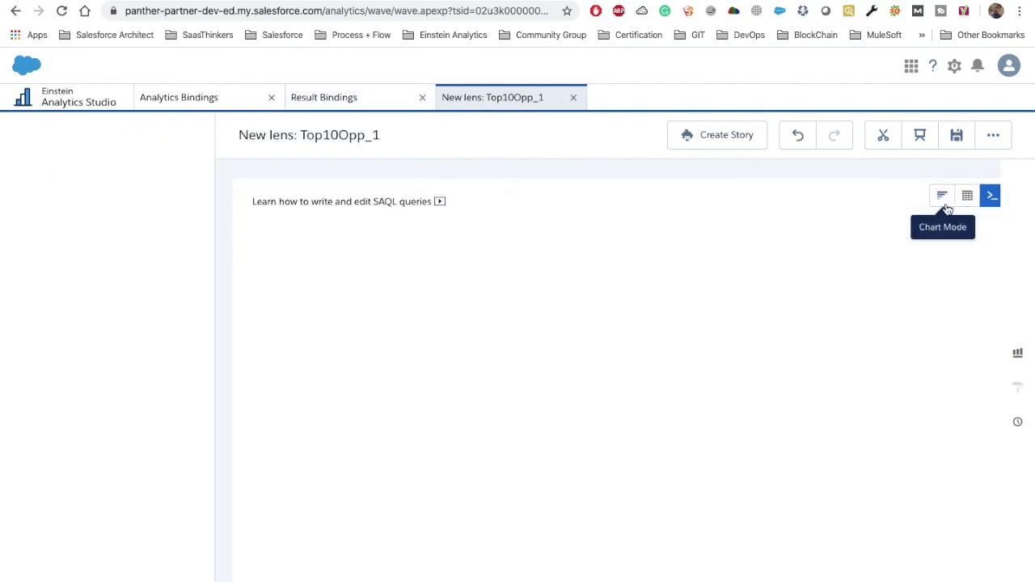
{"action": "double_click", "coordinate": [515, 279]}
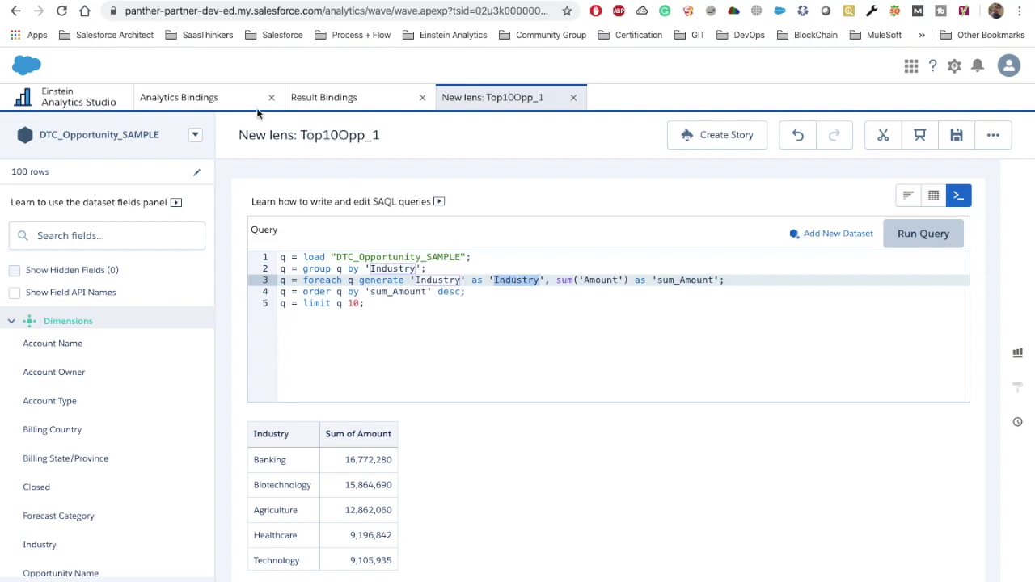
{"action": "left_click", "coordinate": [323, 99]}
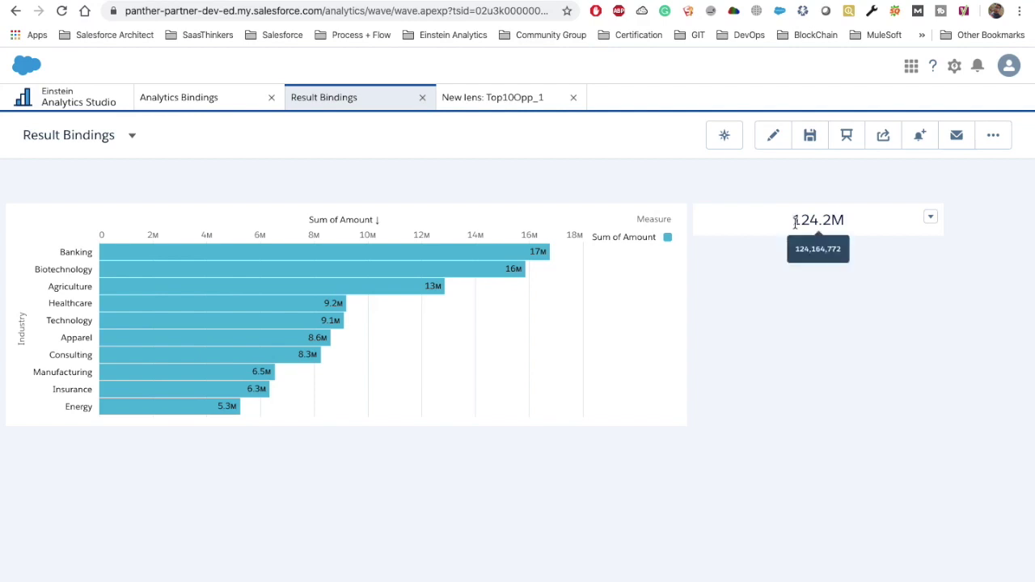
{"action": "key", "text": "ctrl+Left"}
Finish line 13 as {{column(Top10Opp_1.result, ["Industry"]).asEqaulity('Industry')}}.
{"action": "key", "text": "Left"}
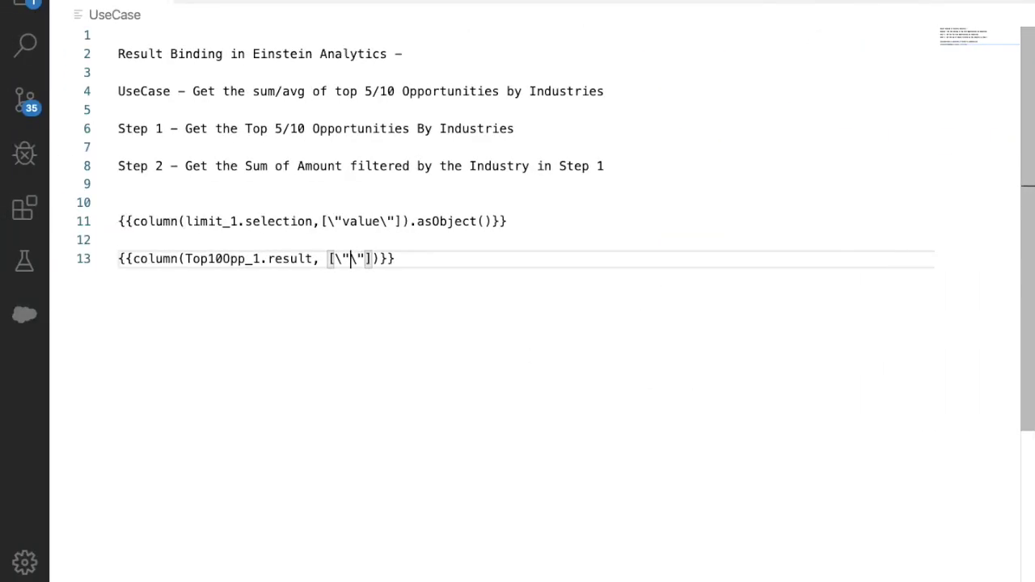
{"action": "type", "text": "Industry"}
{"action": "left_click", "coordinate": [440, 258]}
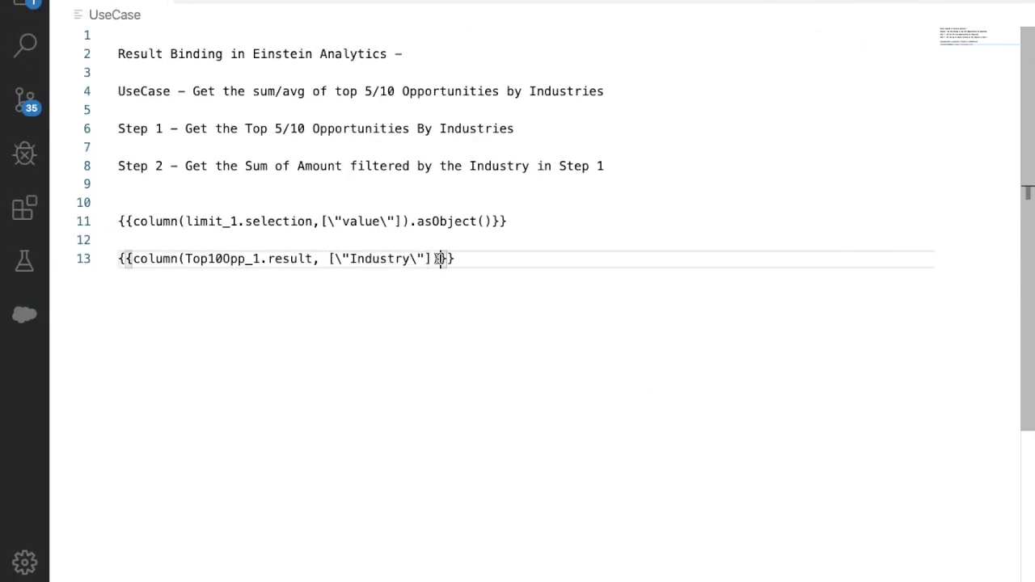
{"action": "type", "text": ".as"}
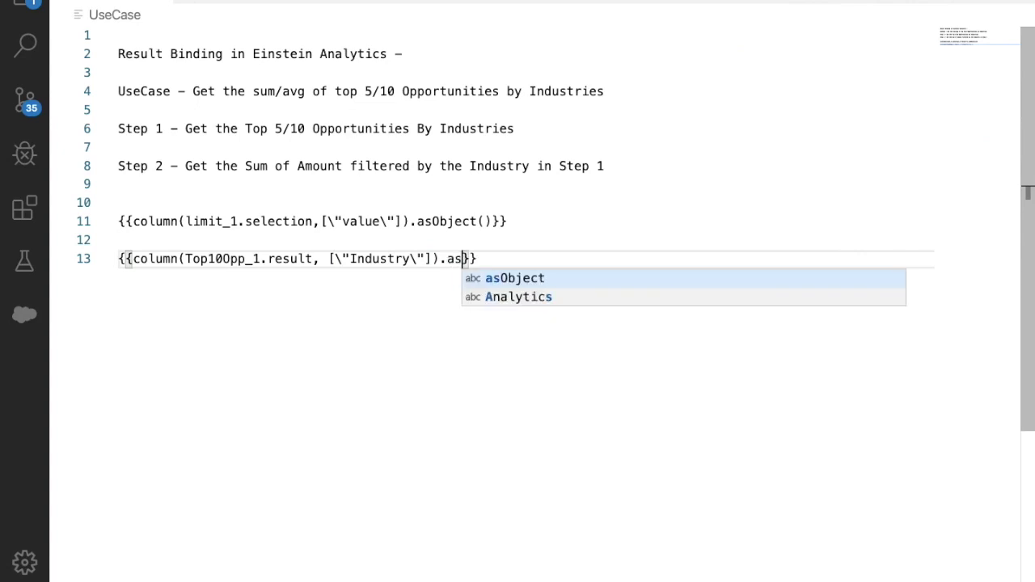
{"action": "type", "text": "Eqa"}
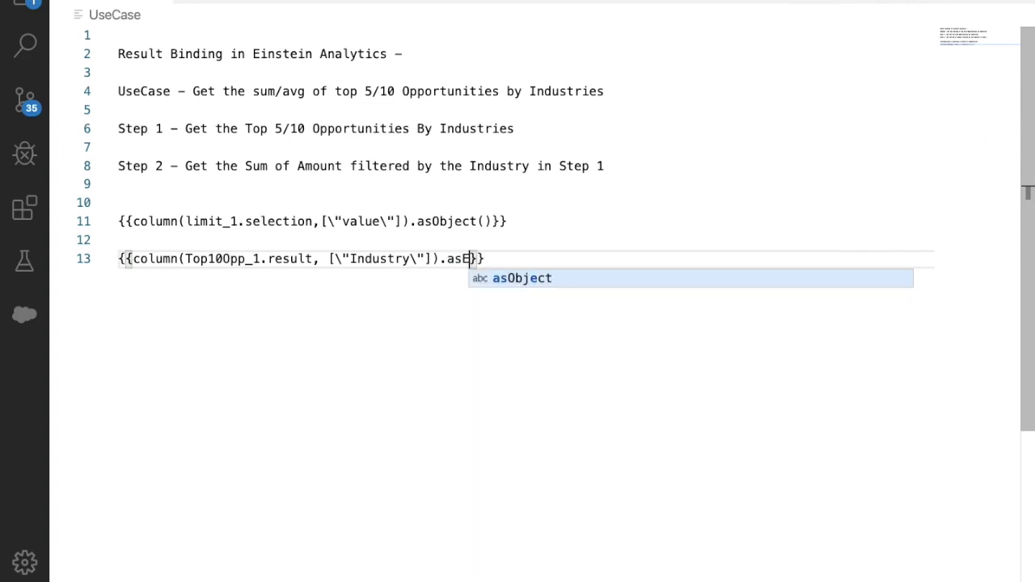
{"action": "type", "text": "ulity('Industry'"}
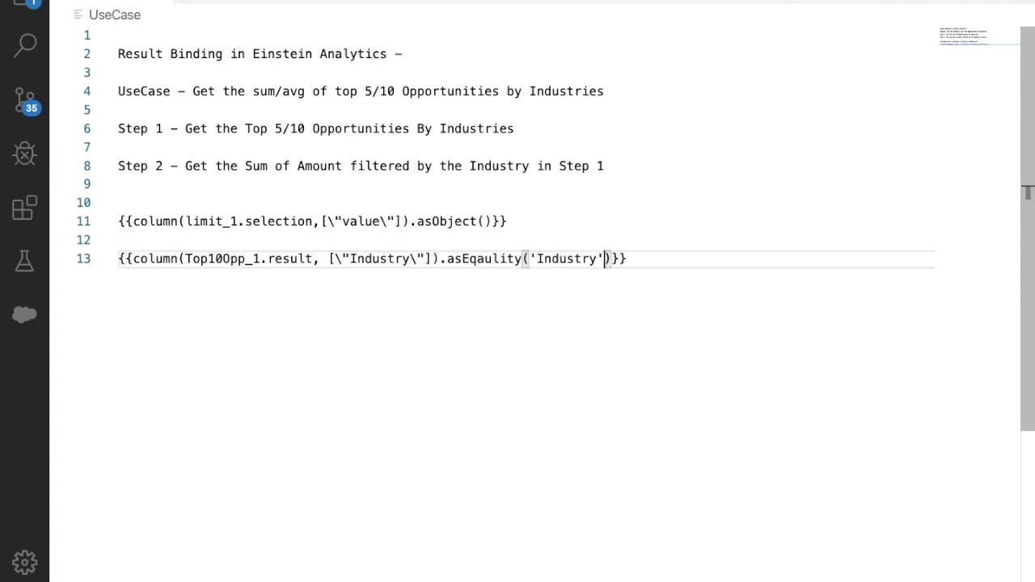
{"action": "double_click", "coordinate": [485, 259]}
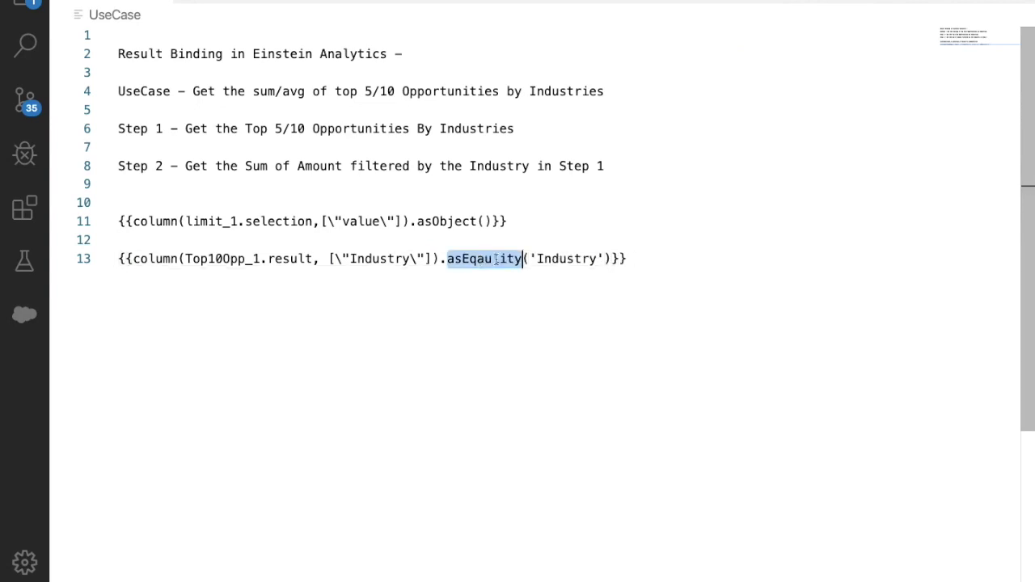
{"action": "left_click", "coordinate": [649, 259]}
{"action": "left_click_drag", "start_coordinate": [649, 260], "coordinate": [114, 259]}
{"action": "key", "text": "ctrl+c"}
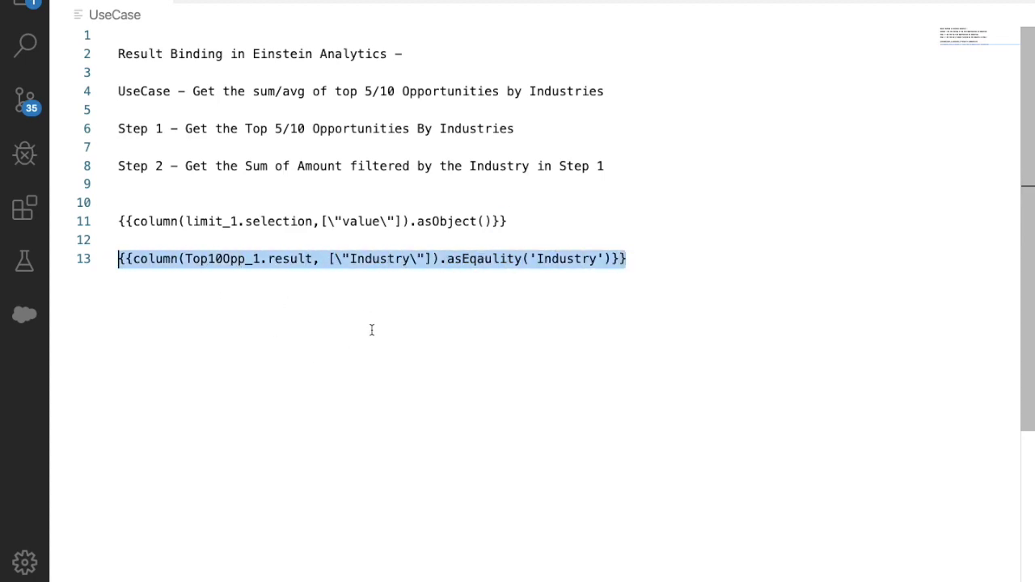
{"action": "key", "text": "ctrl+Right"}
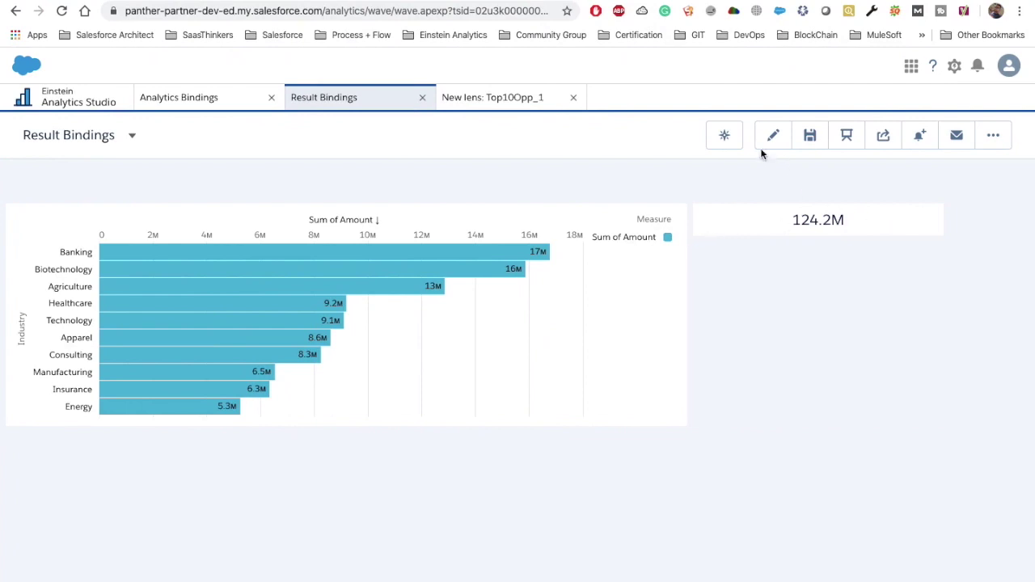
Enter edit mode, check the 124.2M number widget's amount query, and open the dashboard JSON.
{"action": "left_click", "coordinate": [774, 135]}
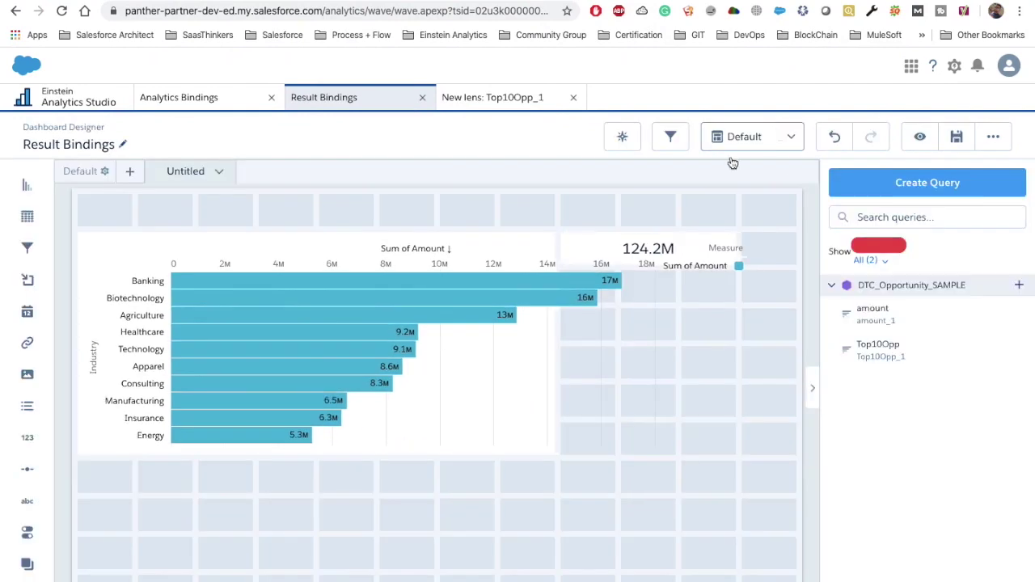
{"action": "left_click", "coordinate": [655, 250]}
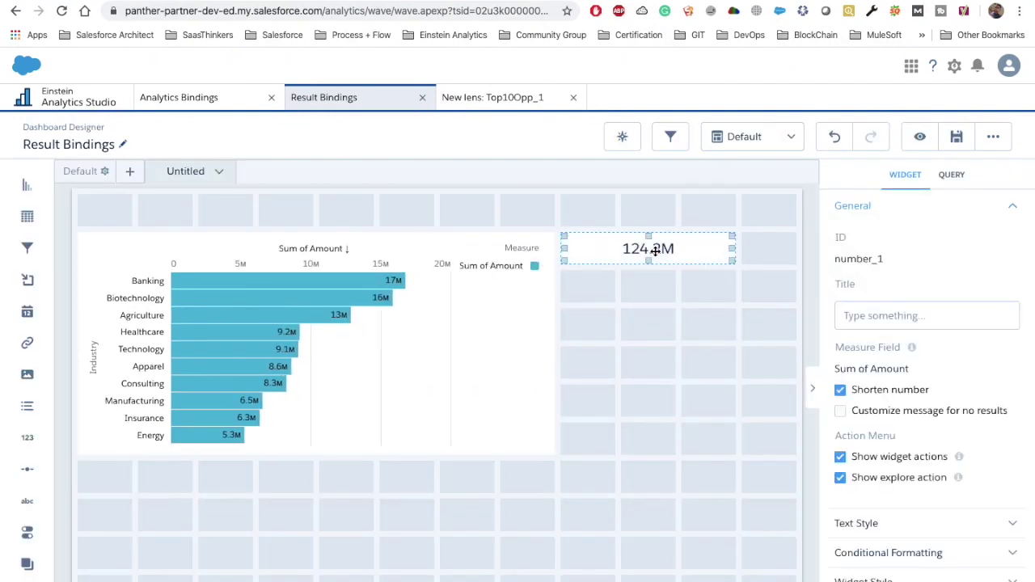
{"action": "left_click", "coordinate": [952, 175]}
{"action": "left_click", "coordinate": [676, 355]}
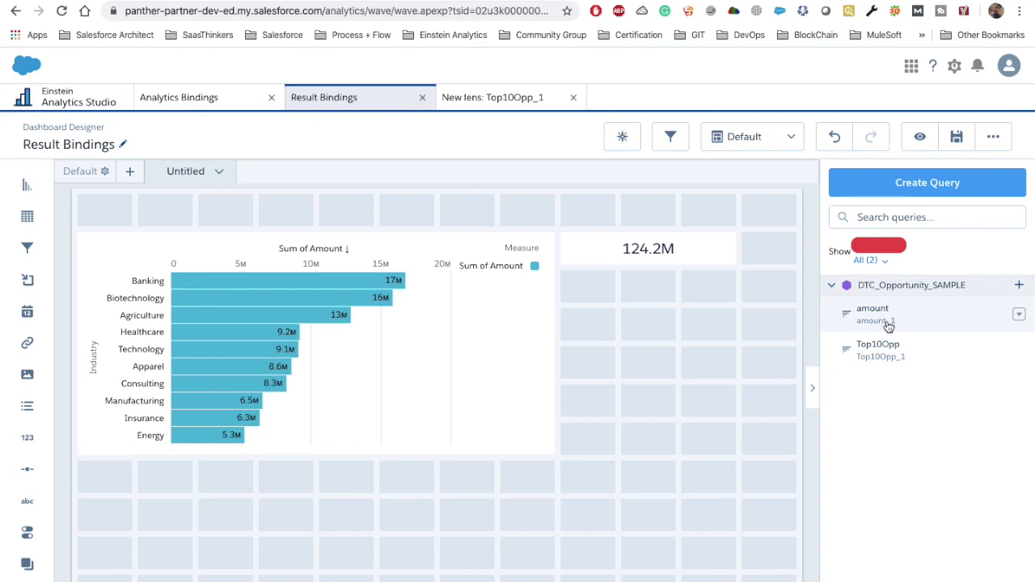
{"action": "key", "text": "ctrl+e"}
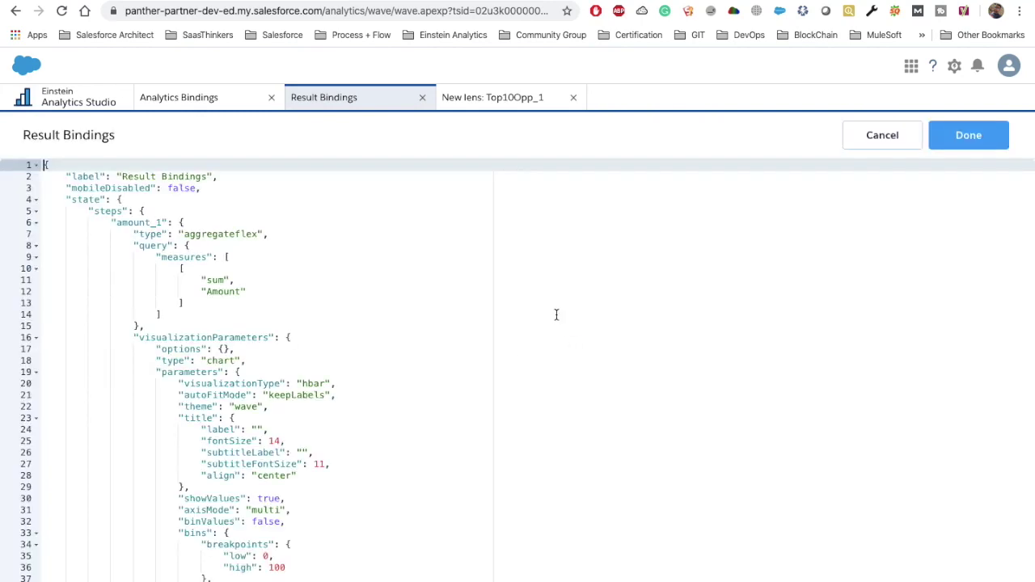
Search the dashboard JSON for amount_1, then leave it without saving.
{"action": "key", "text": "ctrl+f"}
{"action": "type", "text": "amount_"}
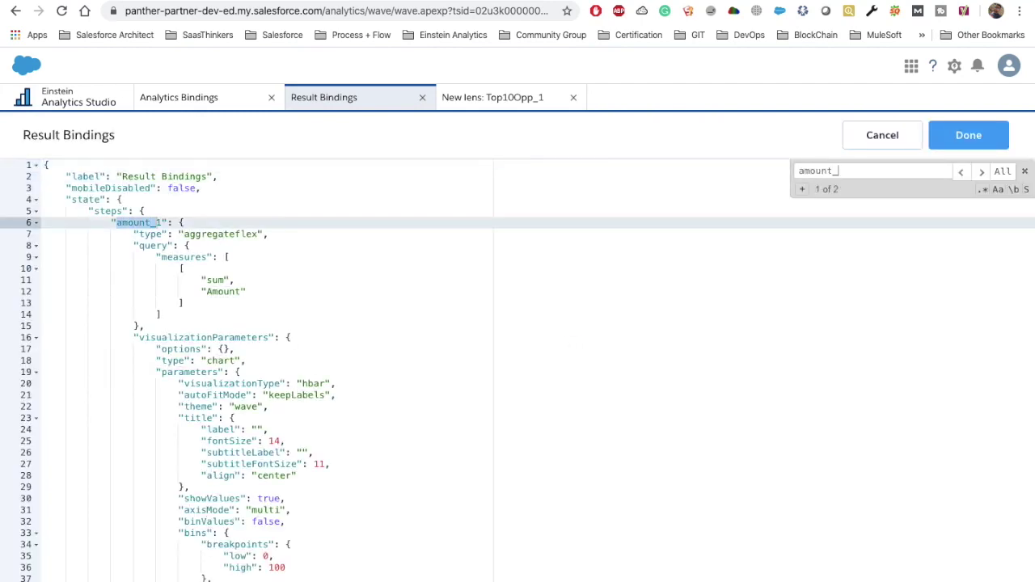
{"action": "key", "text": "Return"}
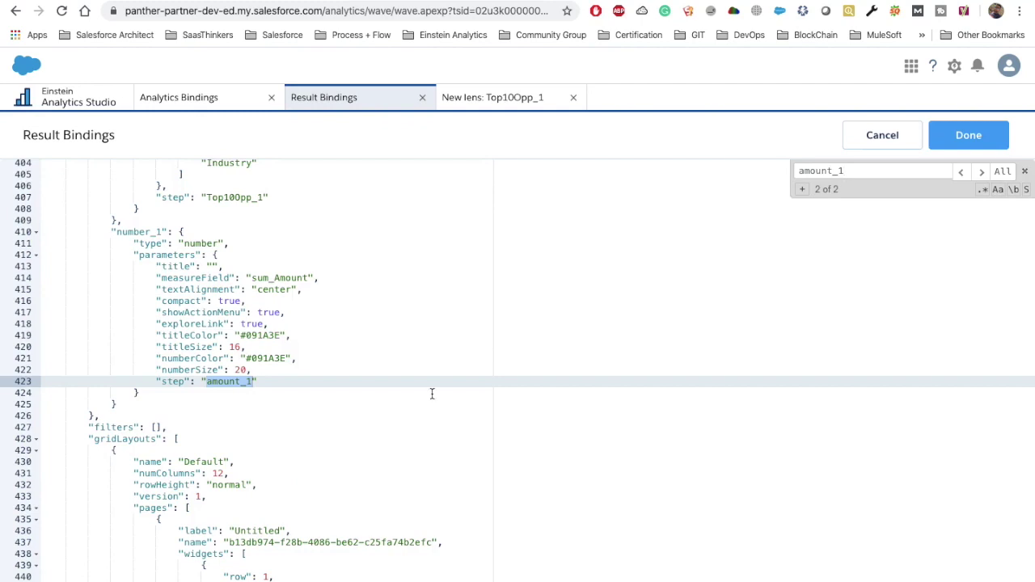
{"action": "key", "text": "Return"}
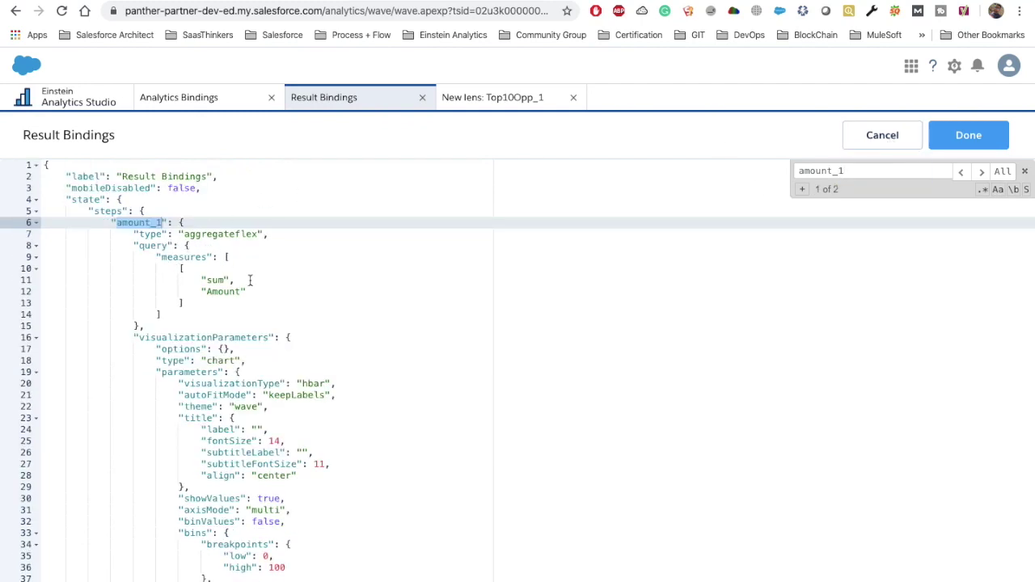
{"action": "left_click", "coordinate": [881, 139]}
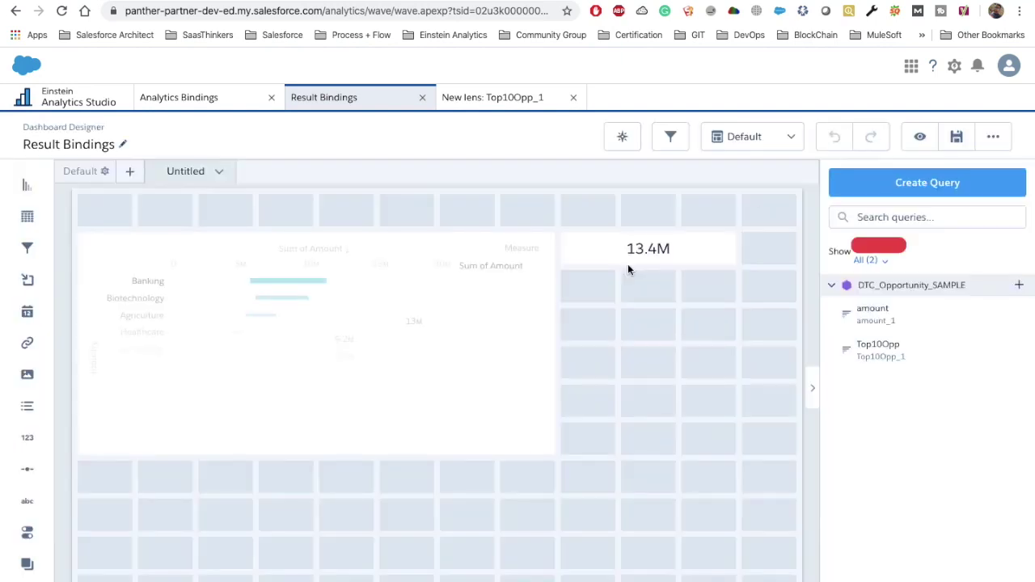
Switch the 124.2M widget's query to SAQL with limit 200 and run it.
{"action": "left_click", "coordinate": [665, 251]}
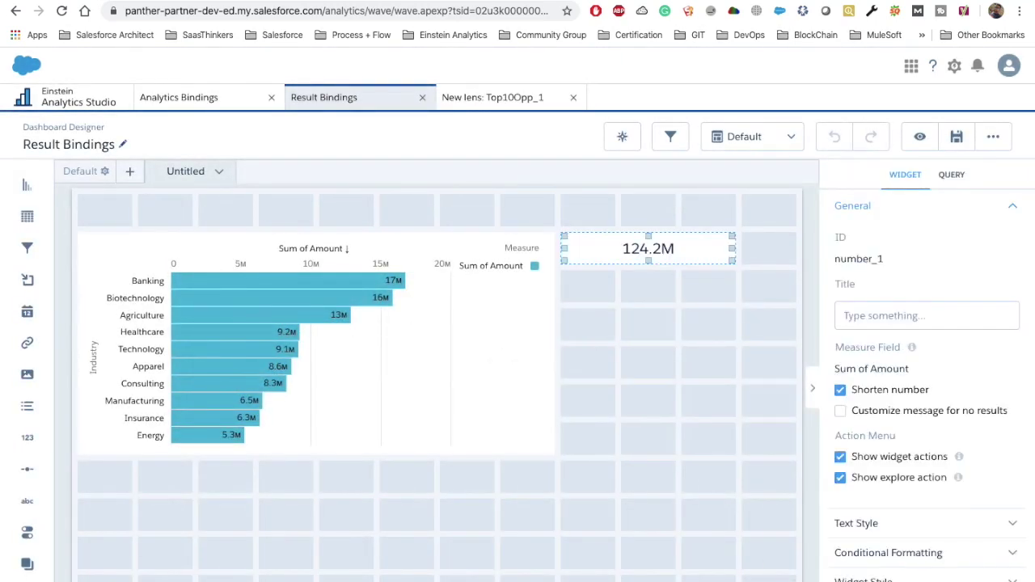
{"action": "double_click", "coordinate": [665, 252]}
{"action": "left_click", "coordinate": [938, 176]}
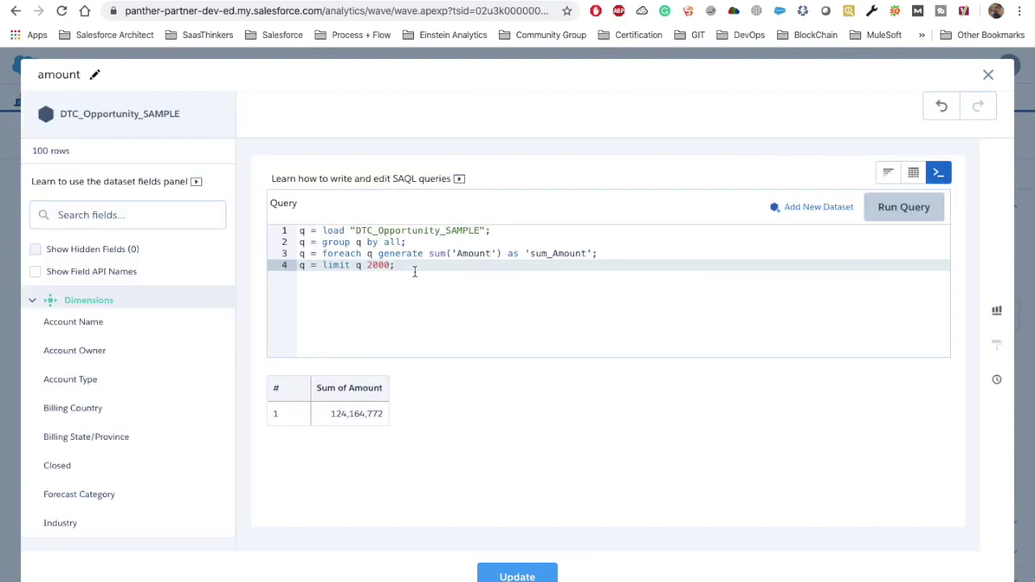
{"action": "key", "text": "BackSpace"}
{"action": "key", "text": "BackSpace"}
{"action": "left_click", "coordinate": [900, 209]}
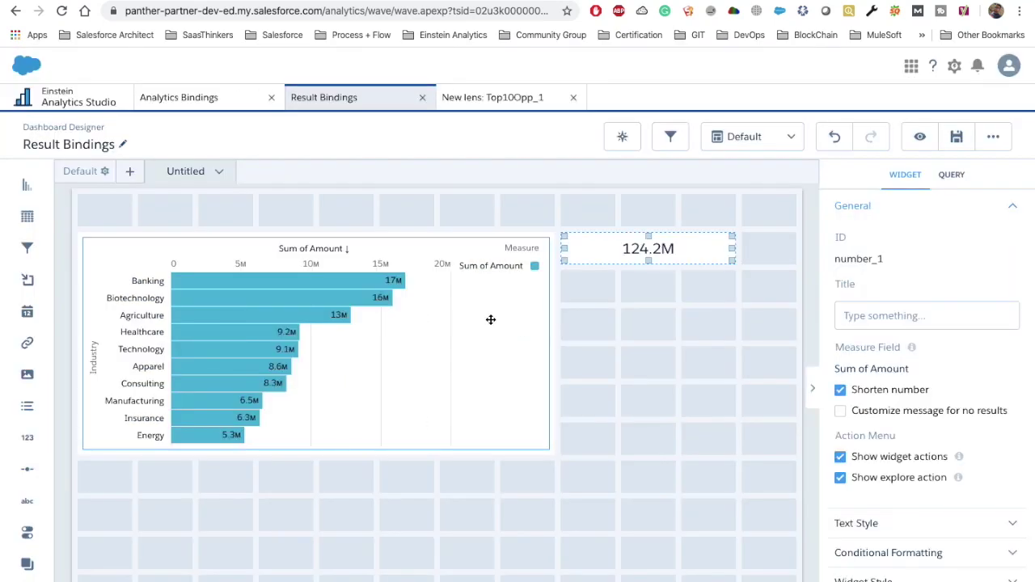
{"action": "key", "text": "ctrl+e"}
Insert 'q = filter q by' plus the Top10Opp_1 Industry binding after the load statement.
{"action": "left_click_drag", "start_coordinate": [192, 245], "coordinate": [940, 246]}
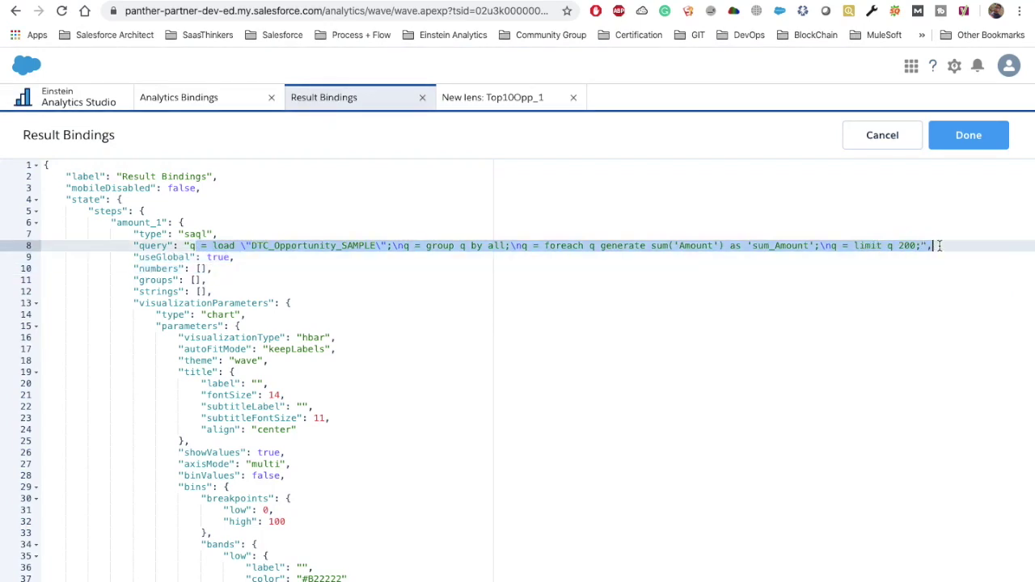
{"action": "left_click", "coordinate": [370, 247]}
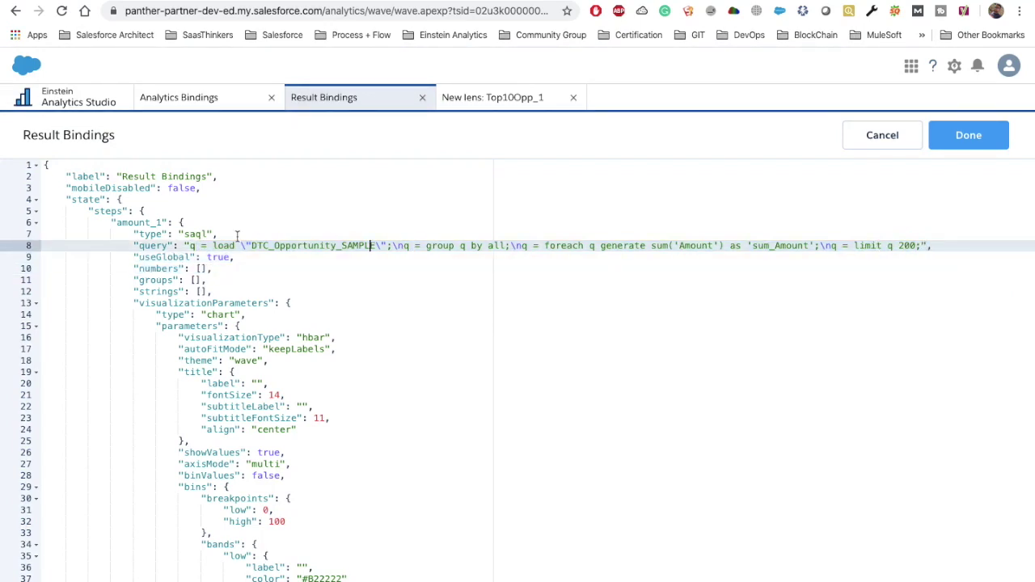
{"action": "left_click", "coordinate": [392, 247]}
{"action": "type", "text": "\\n "}
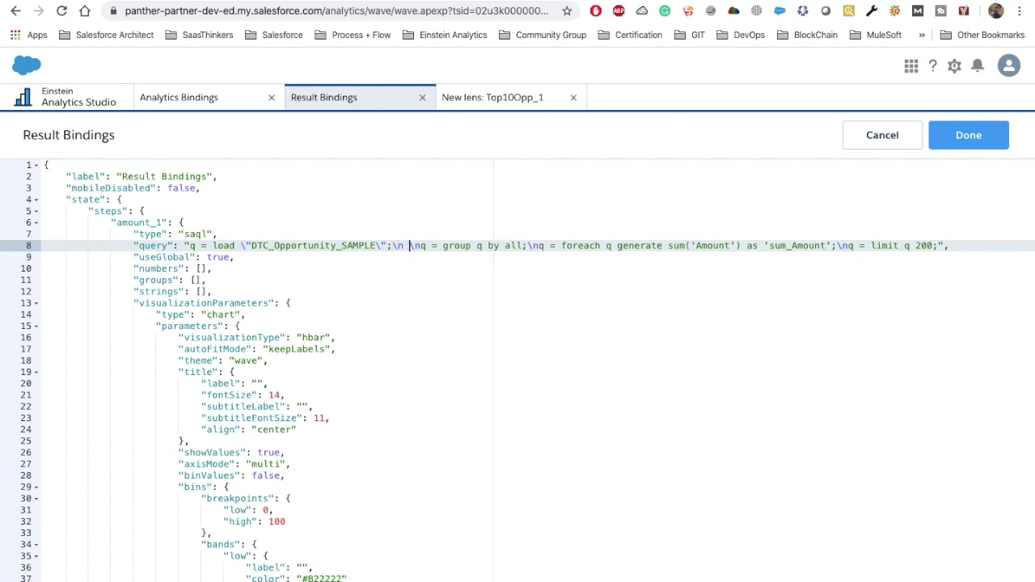
{"action": "type", "text": "q = filter q by"}
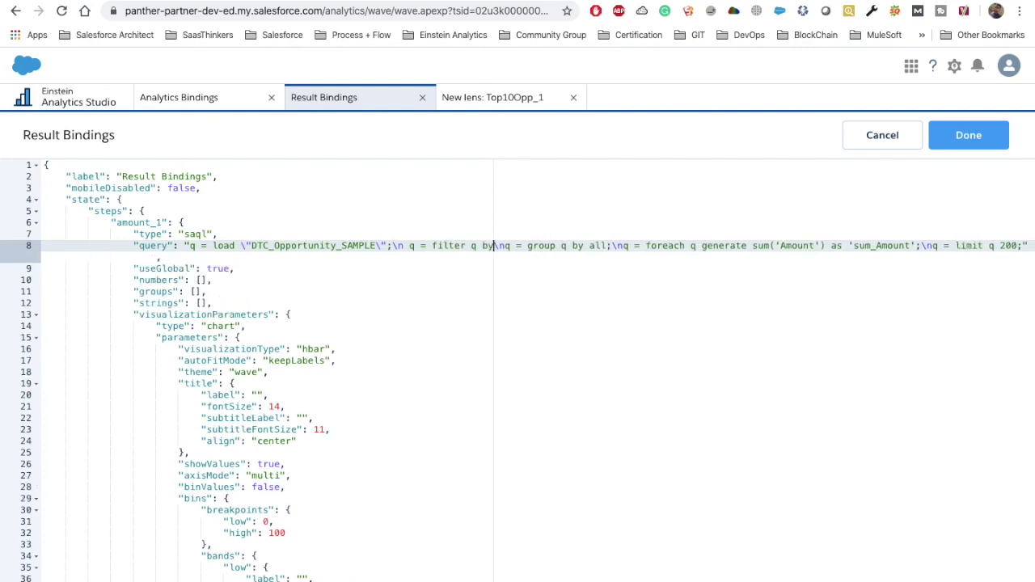
{"action": "key", "text": "ctrl+v"}
{"action": "type", "text": ";"}
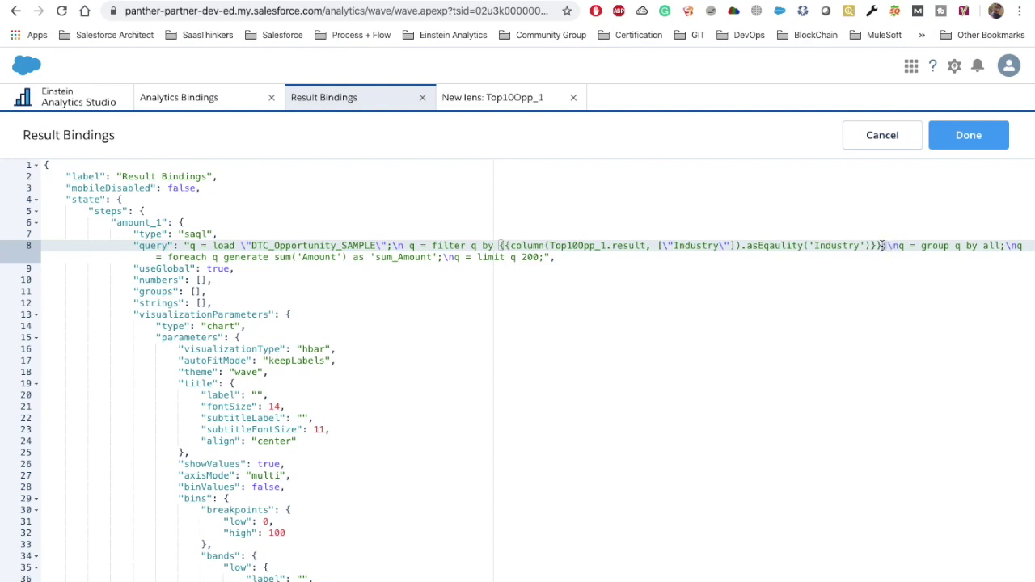
Review the filter line's parts (column, result, Industry, asEquality) and apply the JSON changes.
{"action": "left_click", "coordinate": [493, 257]}
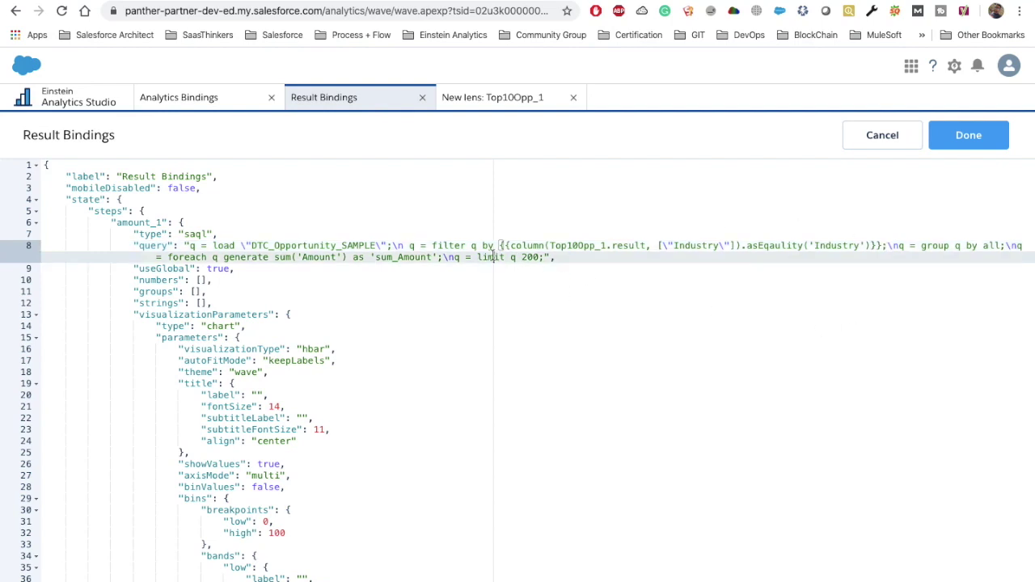
{"action": "double_click", "coordinate": [411, 246]}
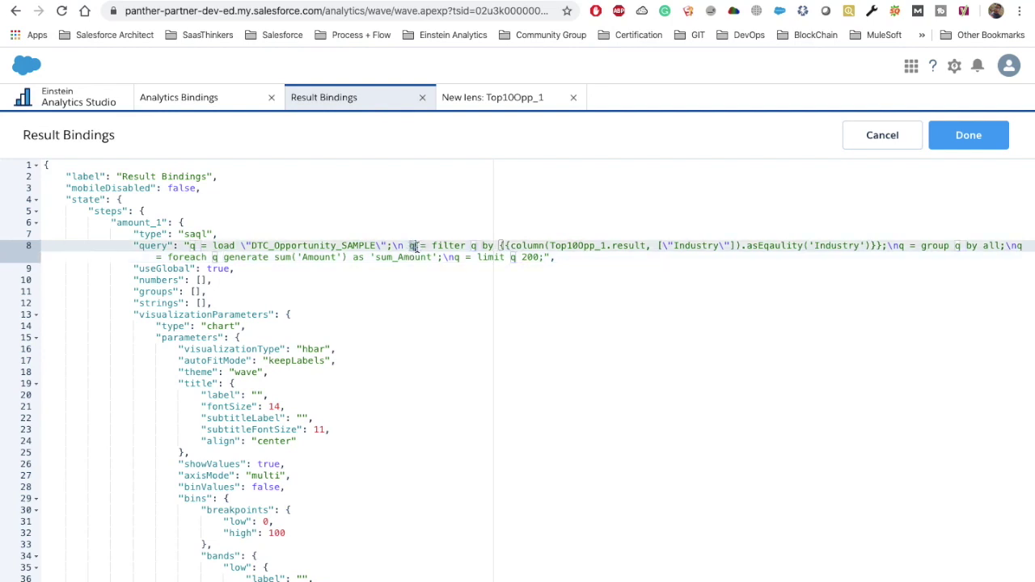
{"action": "left_click", "coordinate": [446, 245]}
{"action": "left_click_drag", "start_coordinate": [432, 246], "coordinate": [478, 246]}
{"action": "left_click", "coordinate": [497, 246]}
{"action": "left_click", "coordinate": [550, 246]}
{"action": "left_click_drag", "start_coordinate": [611, 246], "coordinate": [643, 247]}
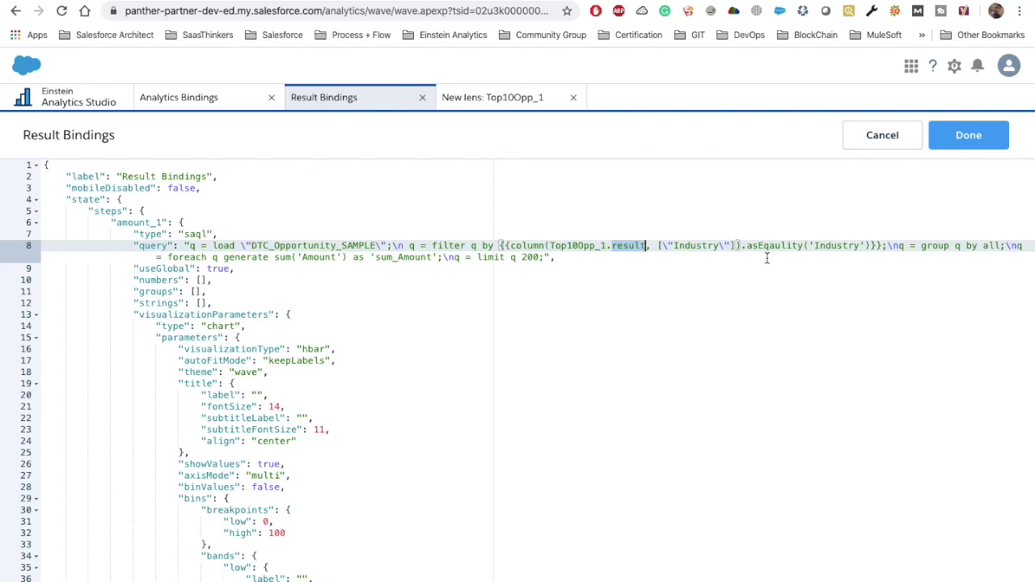
{"action": "double_click", "coordinate": [693, 246]}
{"action": "left_click", "coordinate": [747, 245]}
{"action": "left_click_drag", "start_coordinate": [746, 245], "coordinate": [804, 247]}
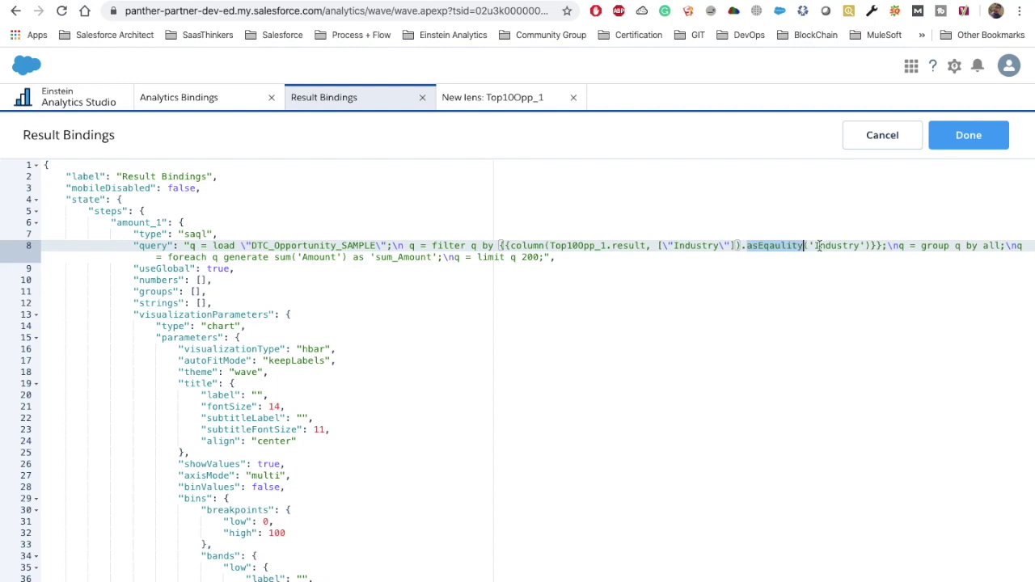
{"action": "double_click", "coordinate": [832, 245]}
{"action": "left_click", "coordinate": [968, 135]}
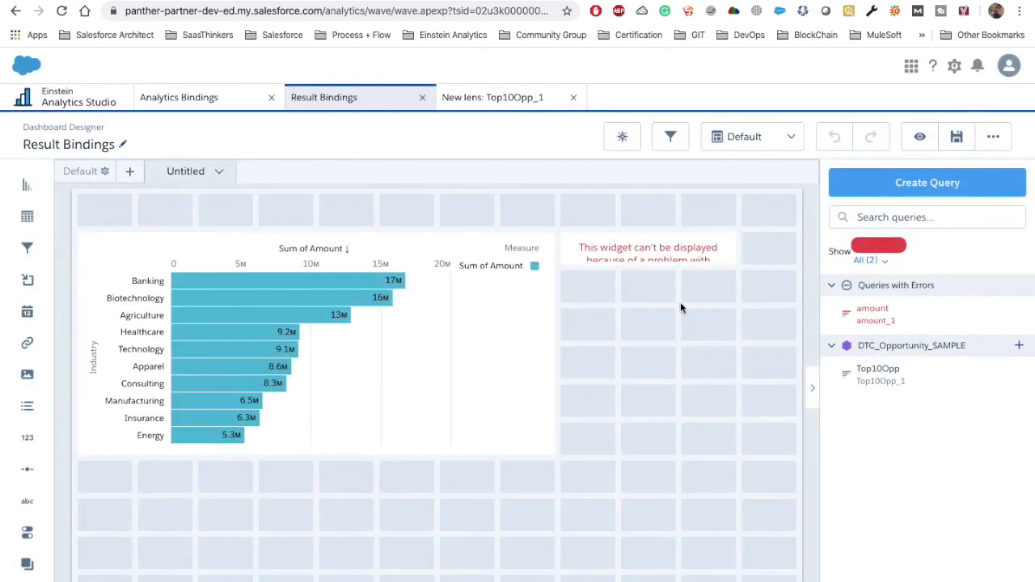
Read amount_1's binding error (expected SERIALIZATION, got IDENTIFIER) and dismiss the warning.
{"action": "left_click", "coordinate": [668, 260]}
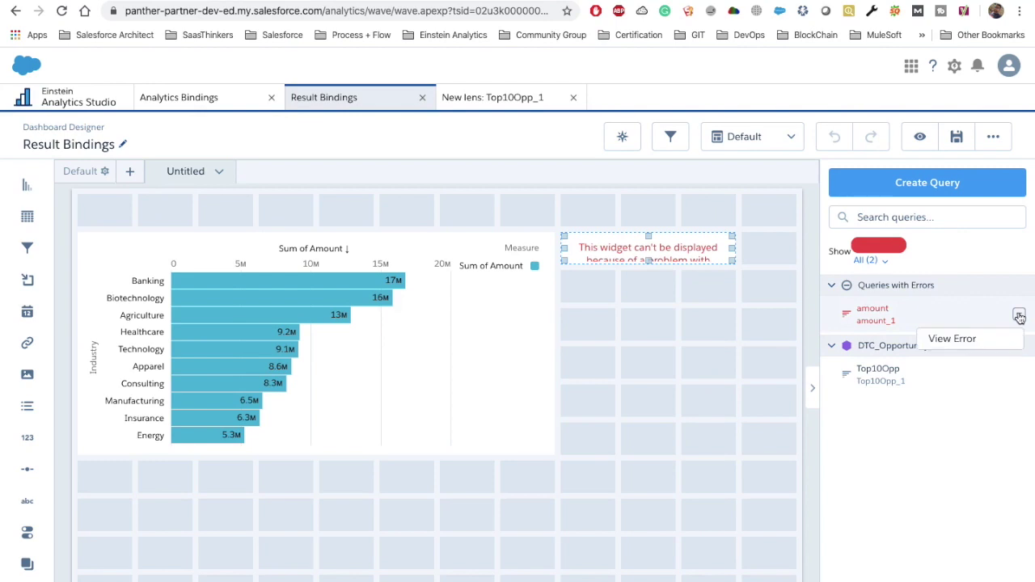
{"action": "left_click", "coordinate": [945, 344]}
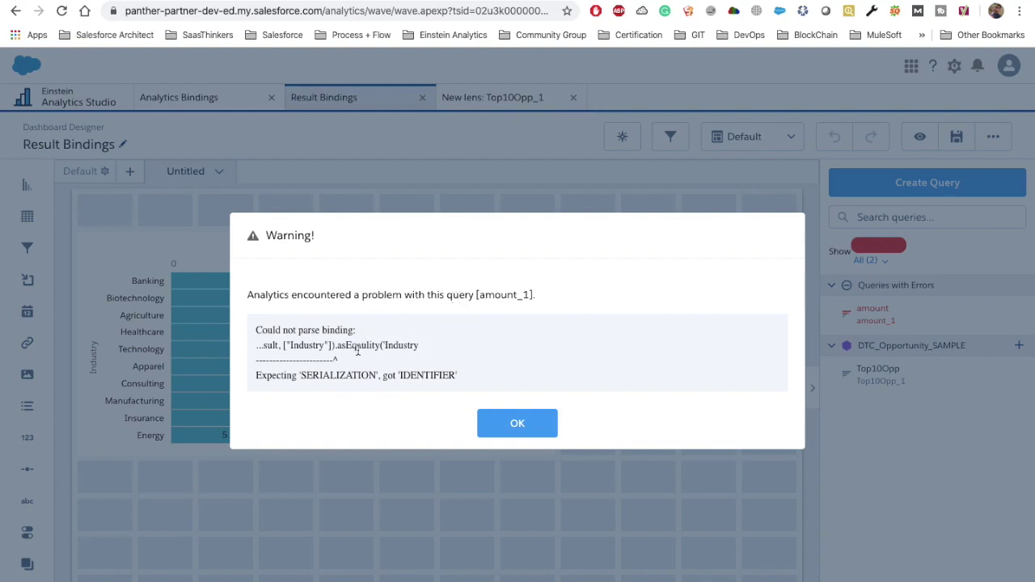
{"action": "double_click", "coordinate": [324, 377]}
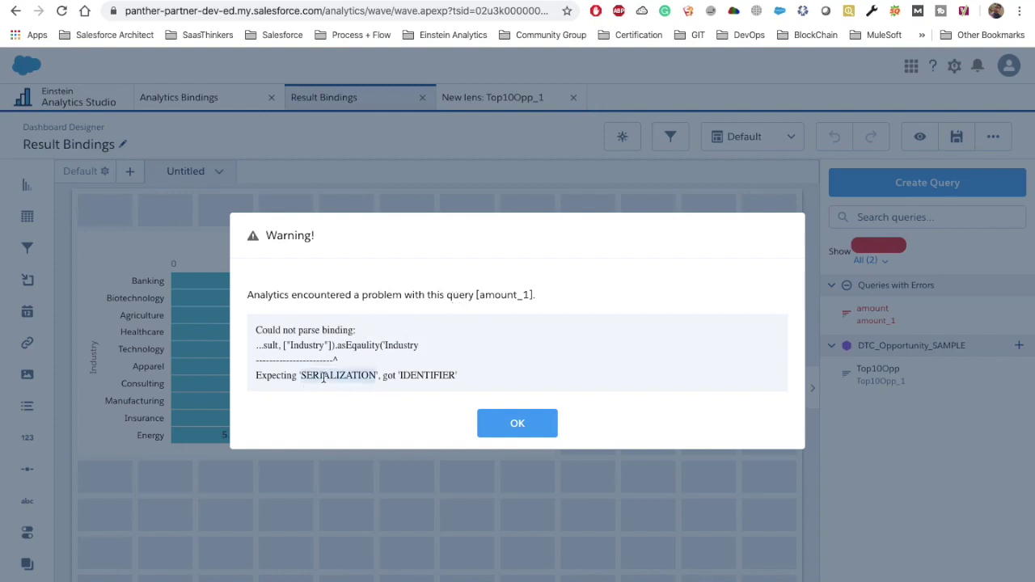
{"action": "double_click", "coordinate": [427, 376]}
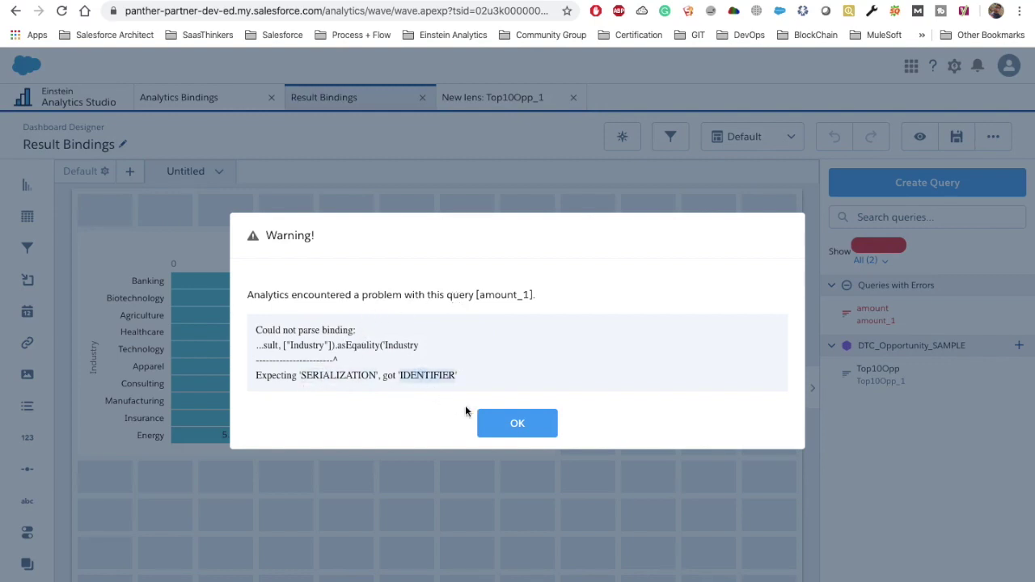
{"action": "left_click", "coordinate": [517, 423]}
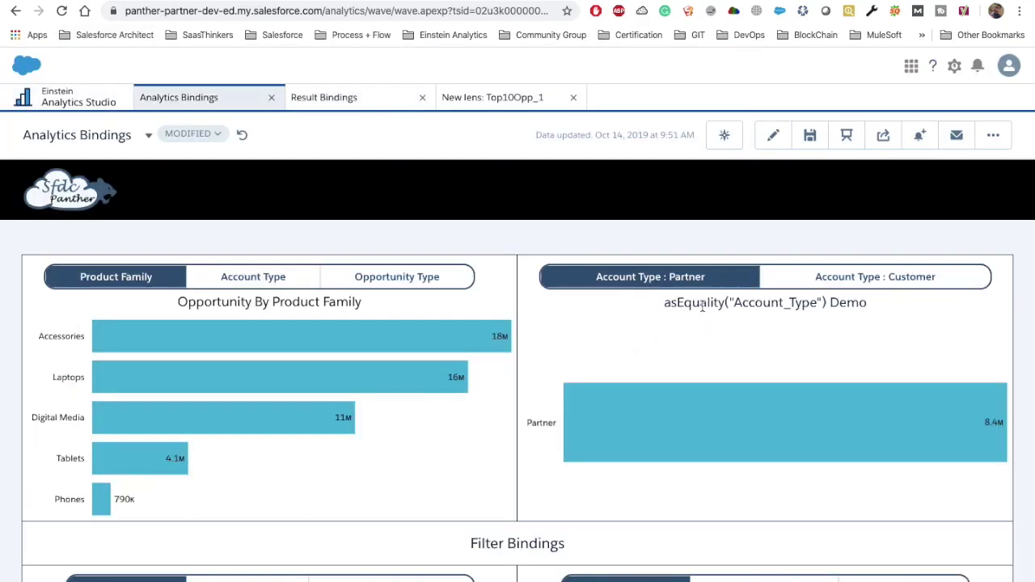
Correct 'asEqaulity' to 'asEquality' in the line 8 binding and apply, giving 98.8M.
{"action": "double_click", "coordinate": [702, 306]}
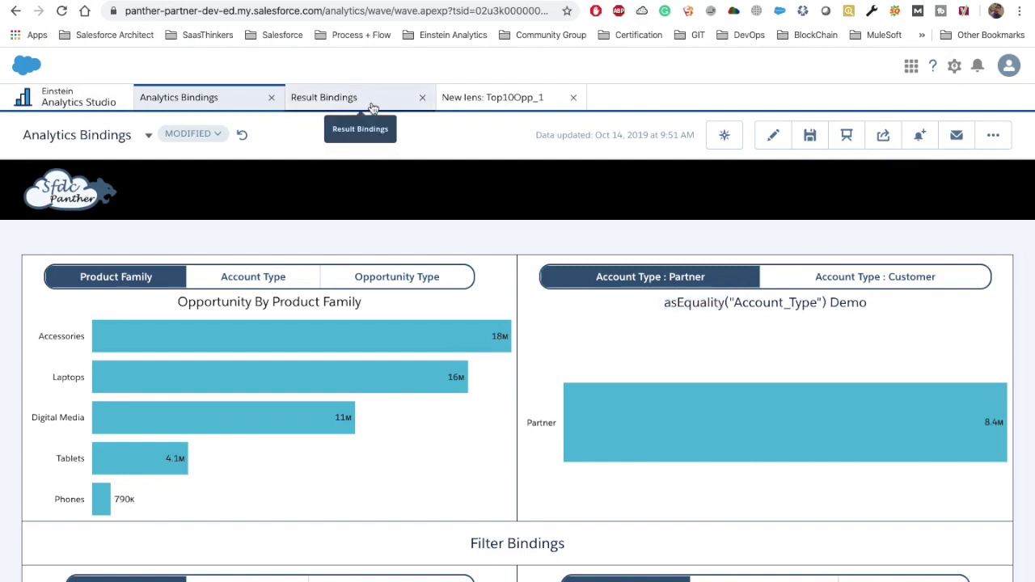
{"action": "left_click", "coordinate": [370, 103]}
{"action": "key", "text": "ctrl+e"}
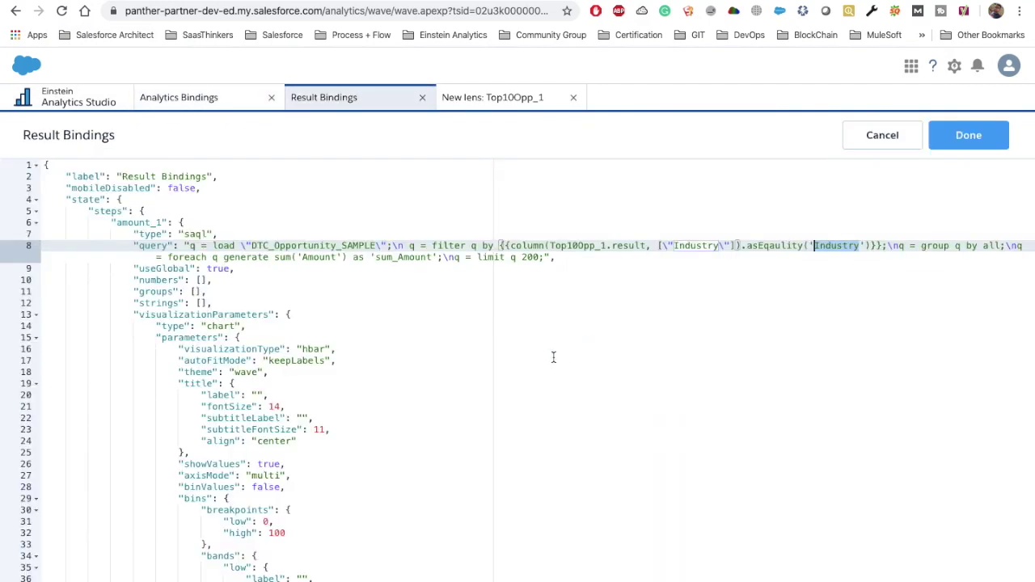
{"action": "double_click", "coordinate": [765, 246]}
{"action": "key", "text": "Right"}
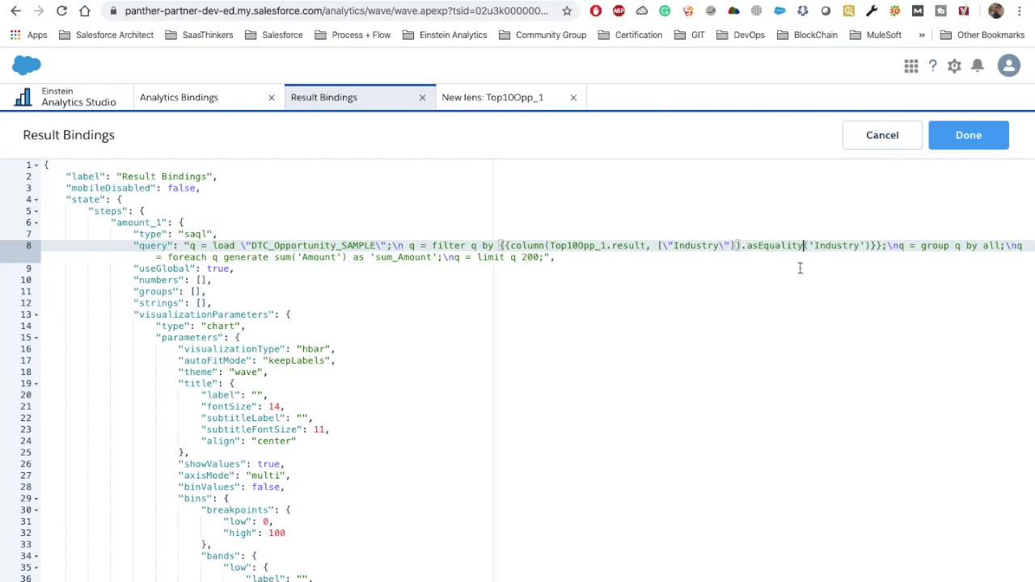
{"action": "left_click", "coordinate": [969, 135]}
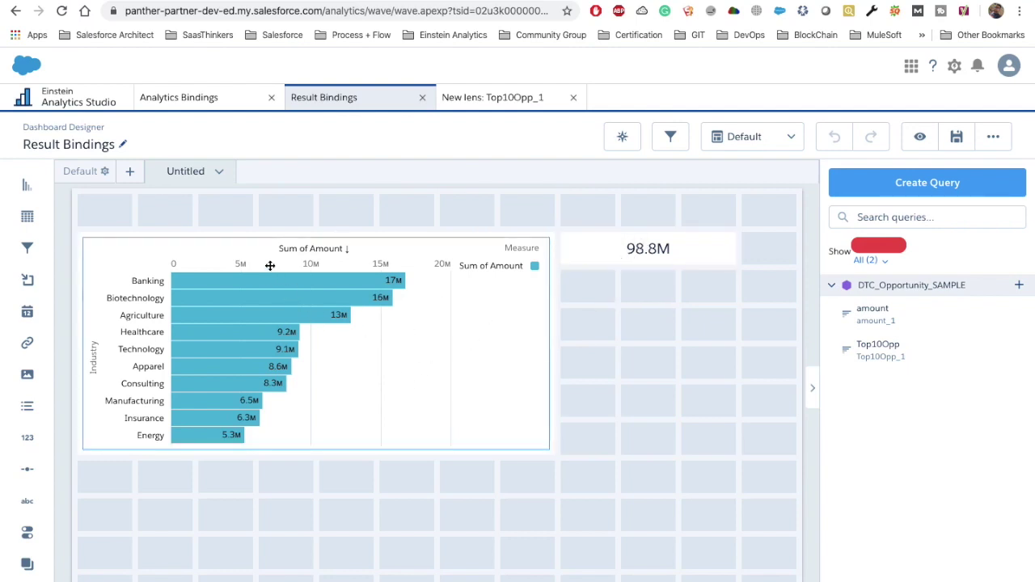
Preview the dashboard and inspect the 98.8M widget's final and original queries.
{"action": "left_click", "coordinate": [922, 136]}
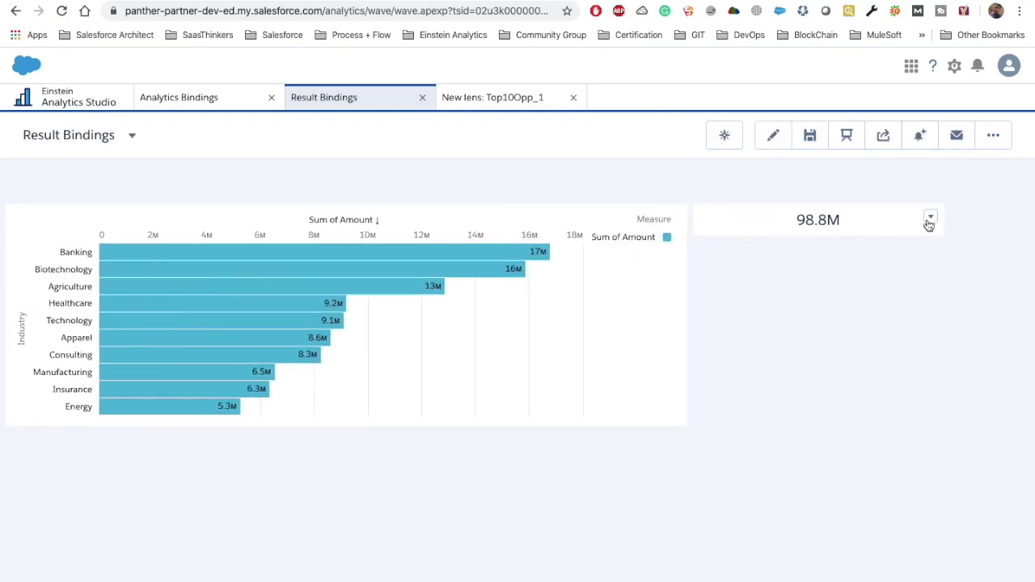
{"action": "left_click", "coordinate": [932, 217]}
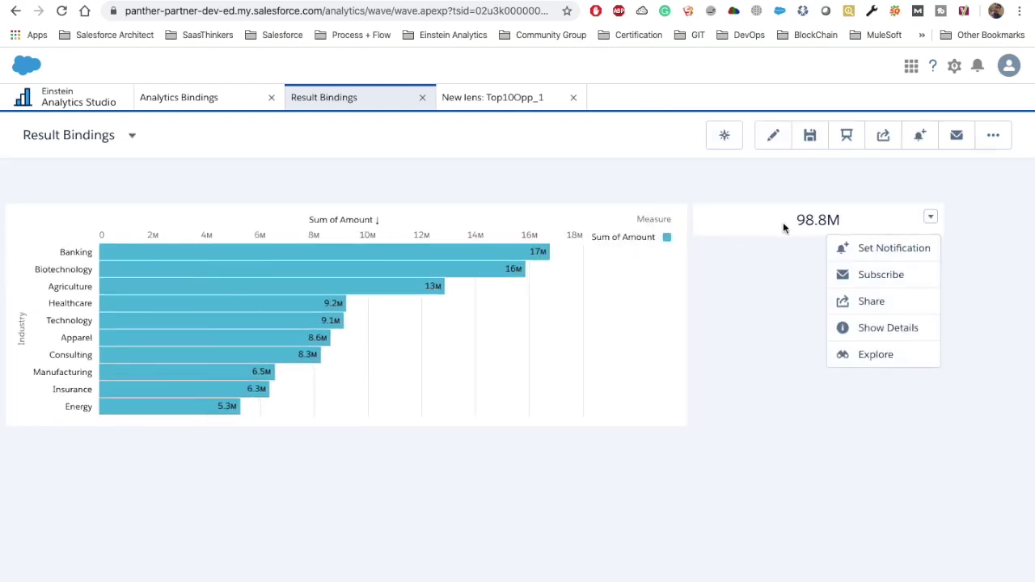
{"action": "left_click", "coordinate": [876, 330]}
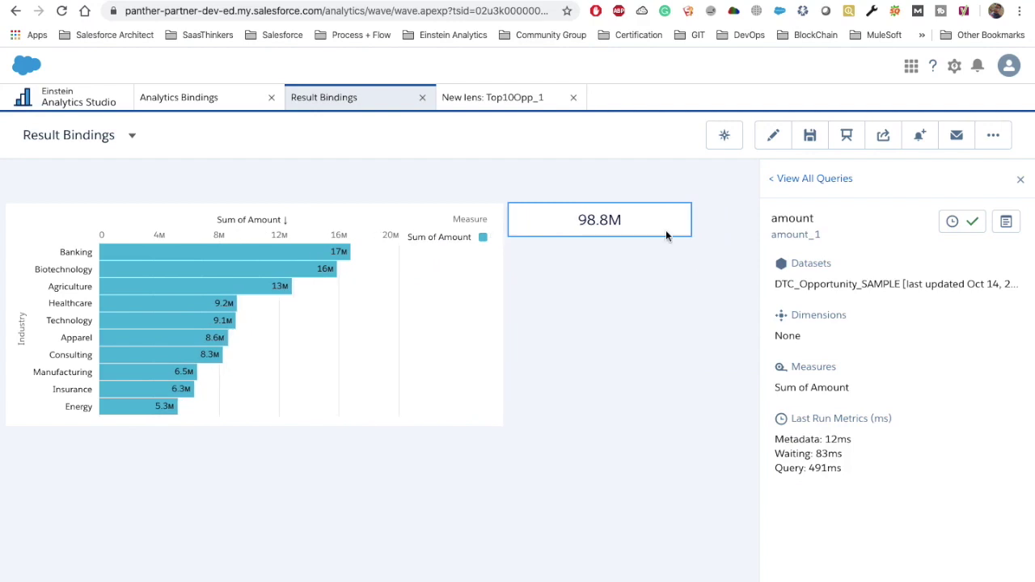
{"action": "left_click", "coordinate": [1006, 222]}
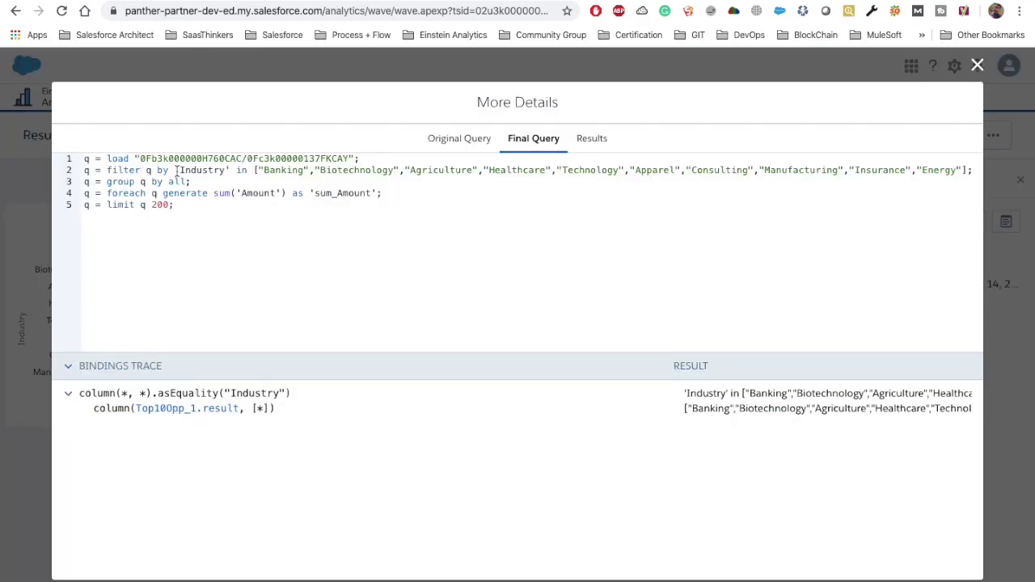
{"action": "left_click_drag", "start_coordinate": [179, 170], "coordinate": [737, 180]}
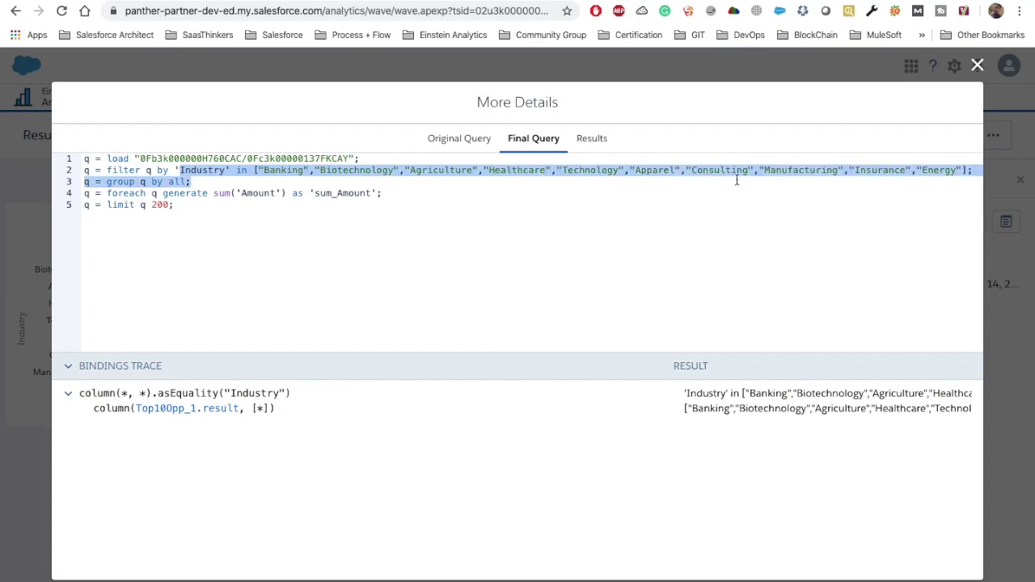
{"action": "left_click_drag", "start_coordinate": [909, 180], "coordinate": [964, 167]}
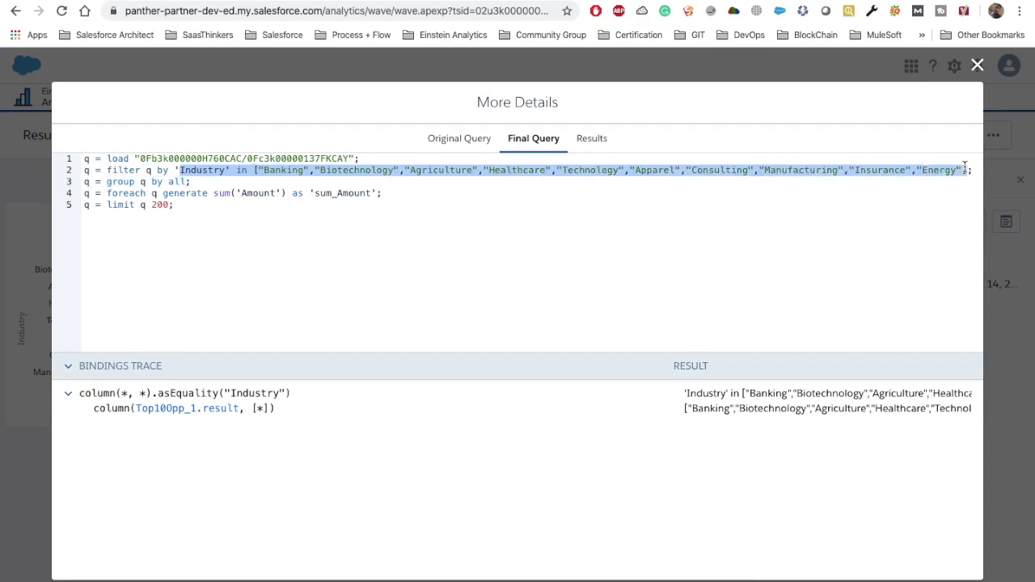
{"action": "left_click", "coordinate": [451, 139]}
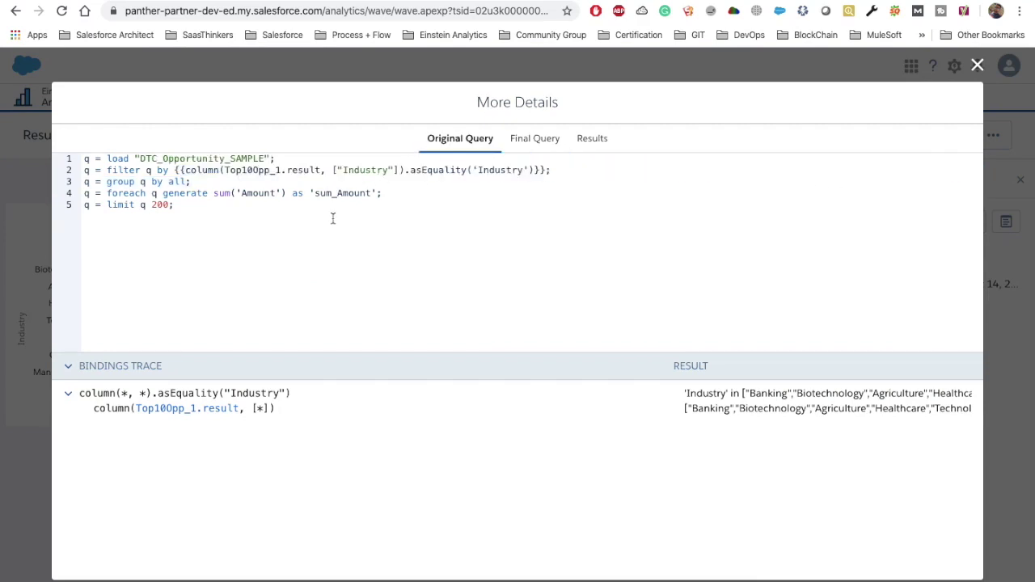
{"action": "left_click_drag", "start_coordinate": [202, 209], "coordinate": [68, 158]}
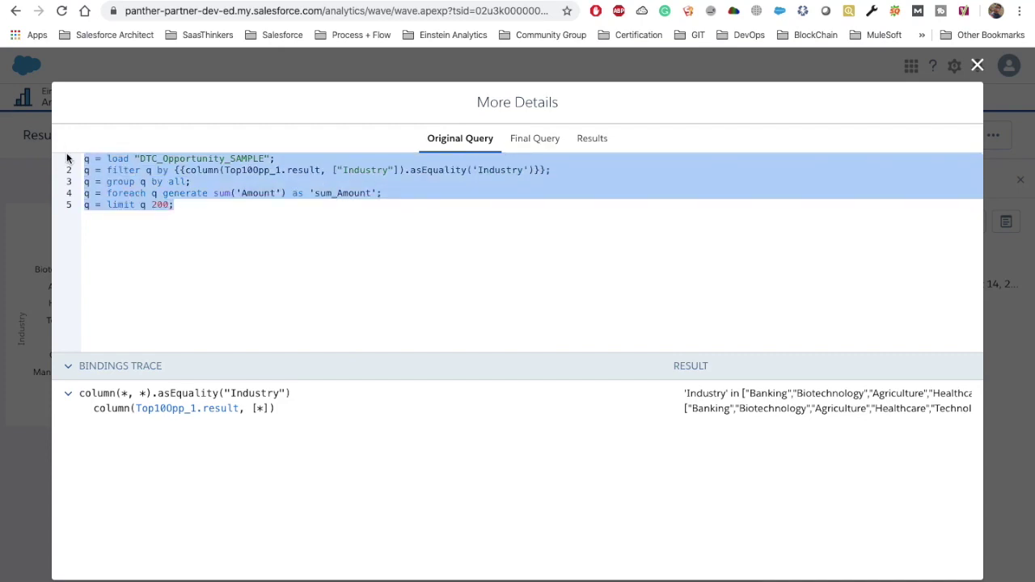
{"action": "left_click", "coordinate": [977, 65]}
Save the Result Bindings dashboard and return to edit mode.
{"action": "left_click", "coordinate": [810, 137]}
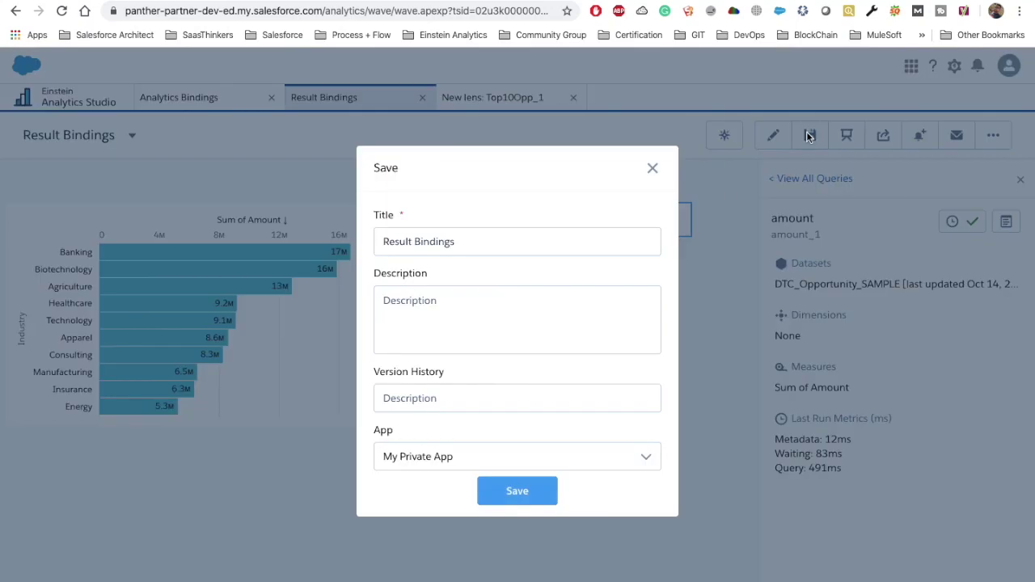
{"action": "left_click", "coordinate": [518, 491]}
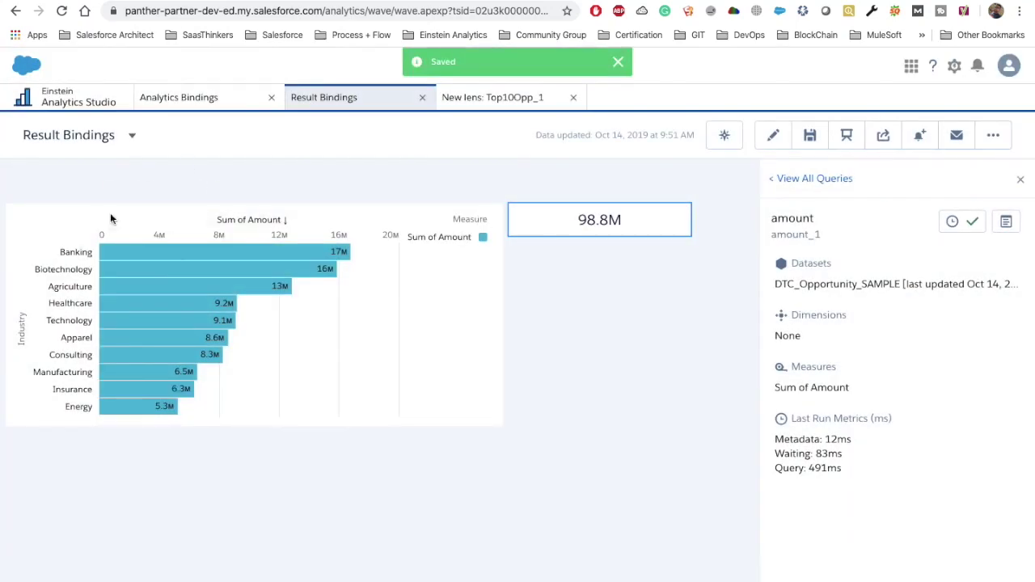
{"action": "left_click", "coordinate": [773, 135]}
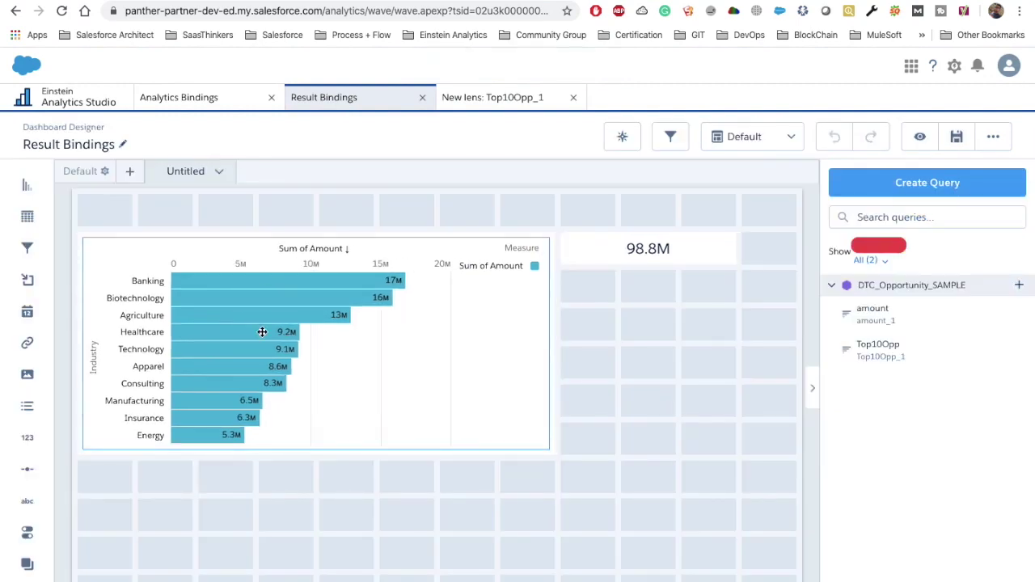
Place and widen a toggle widget above the chart, giving it a custom query.
{"action": "left_click_drag", "start_coordinate": [39, 535], "coordinate": [110, 226]}
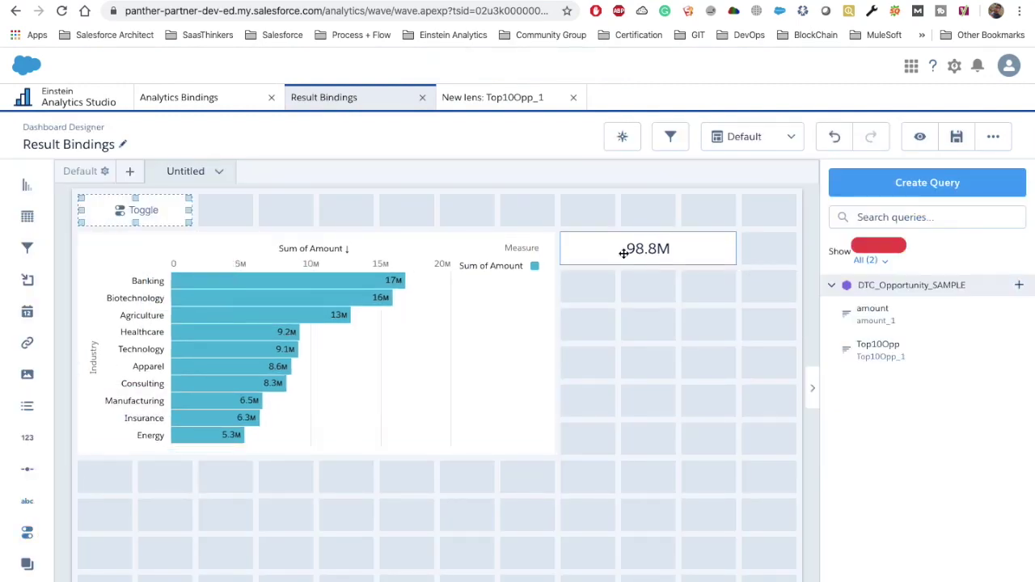
{"action": "left_click_drag", "start_coordinate": [188, 212], "coordinate": [328, 214]}
{"action": "left_click", "coordinate": [218, 211]}
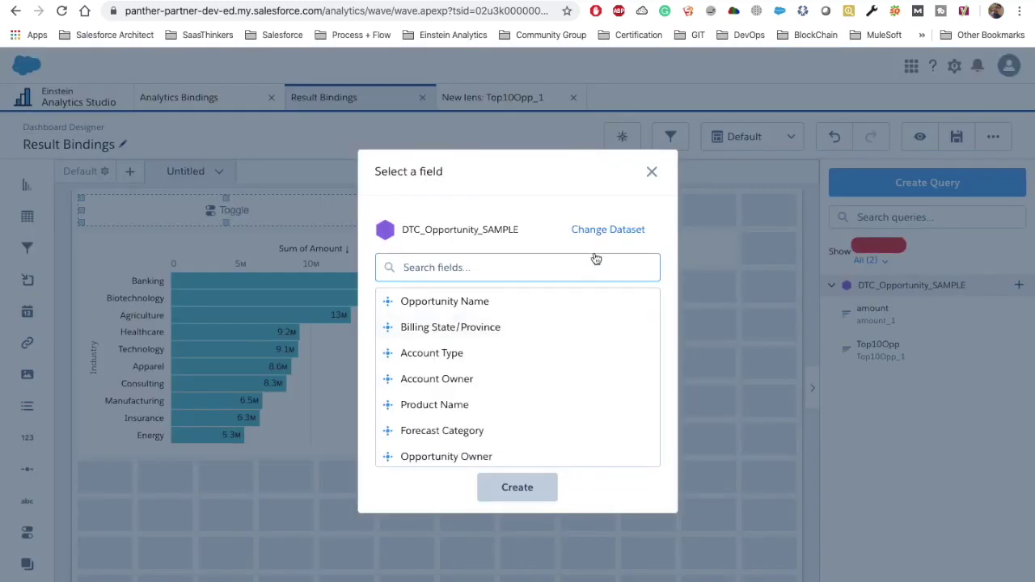
{"action": "left_click", "coordinate": [606, 168]}
{"action": "left_click", "coordinate": [420, 490]}
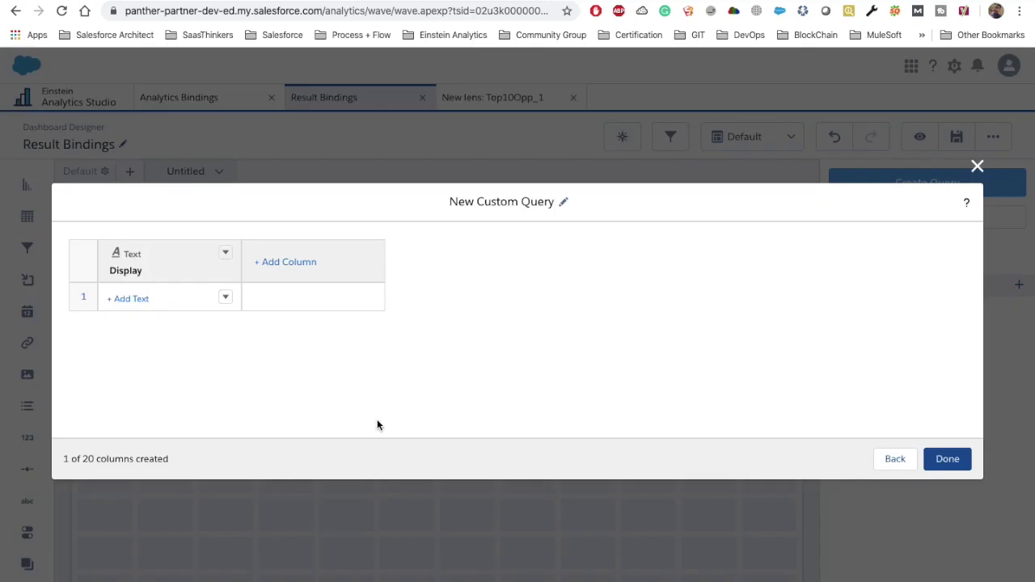
Enter the display rows Top 5, Top 10, Top 15 and All.
{"action": "left_click", "coordinate": [131, 296]}
{"action": "type", "text": "Top"}
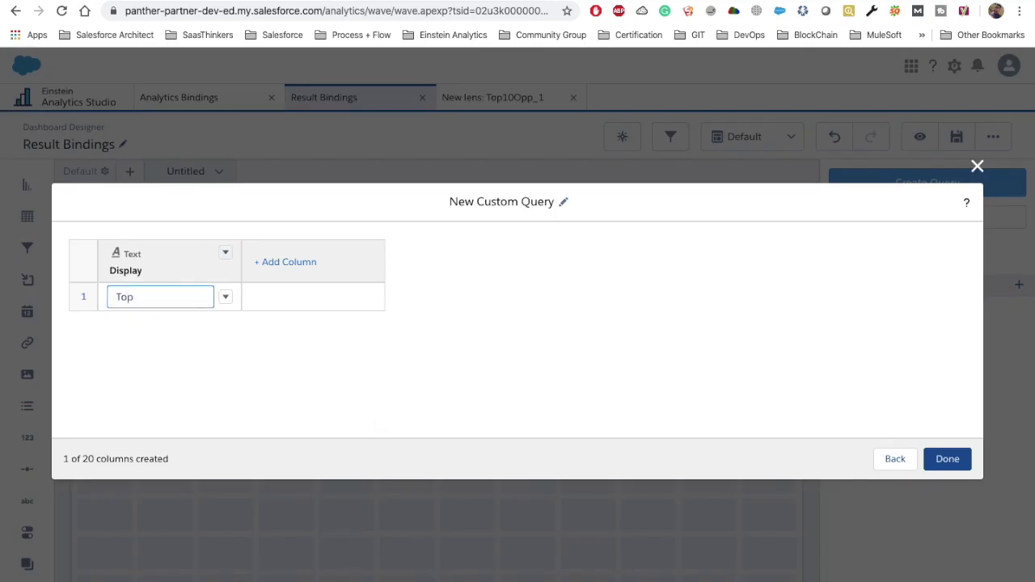
{"action": "type", "text": " 5"}
{"action": "key", "text": "Return"}
{"action": "left_click", "coordinate": [134, 326]}
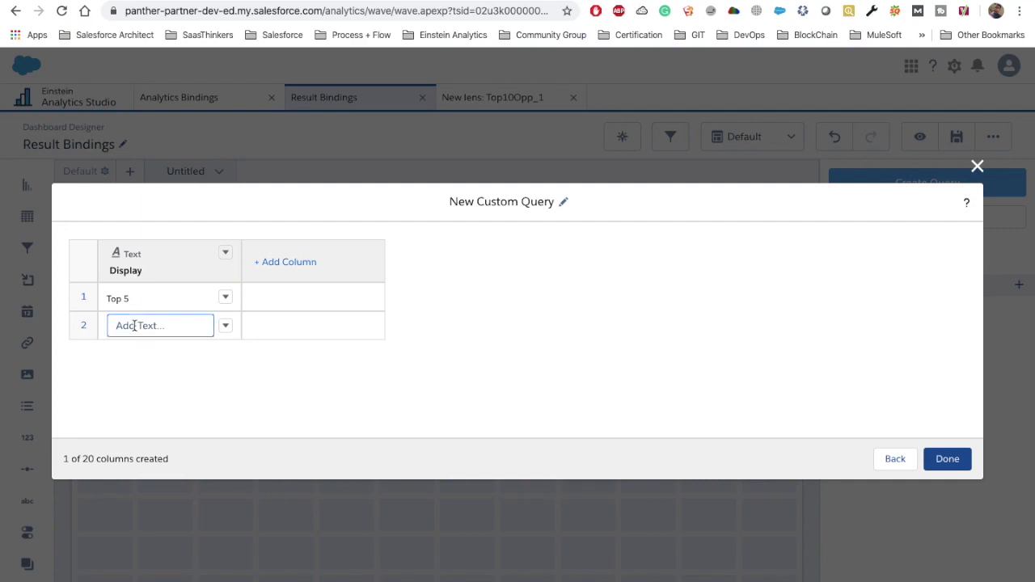
{"action": "type", "text": "Top 10"}
{"action": "key", "text": "Return"}
{"action": "left_click", "coordinate": [154, 359]}
{"action": "type", "text": "To"}
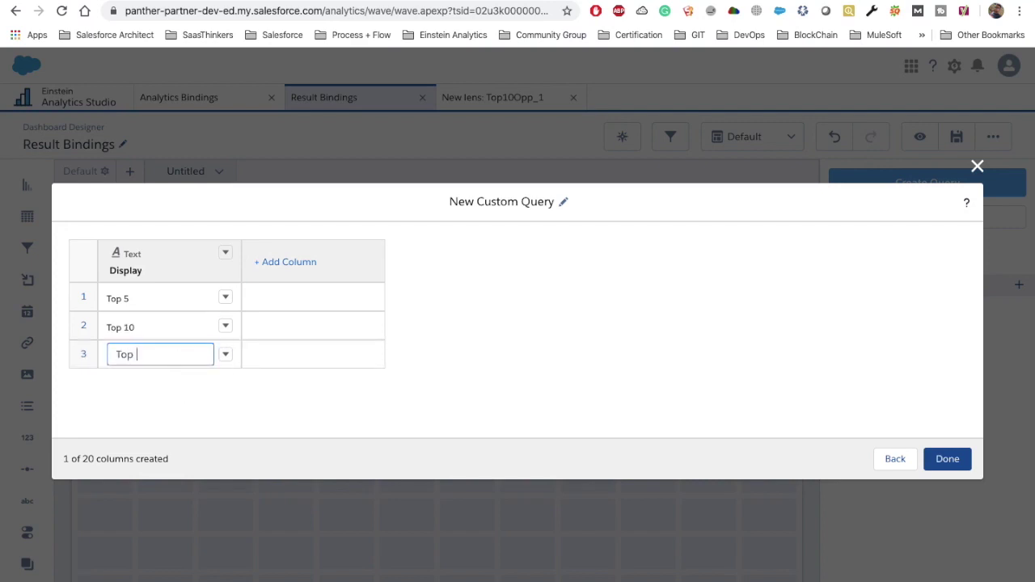
{"action": "key", "text": "Return"}
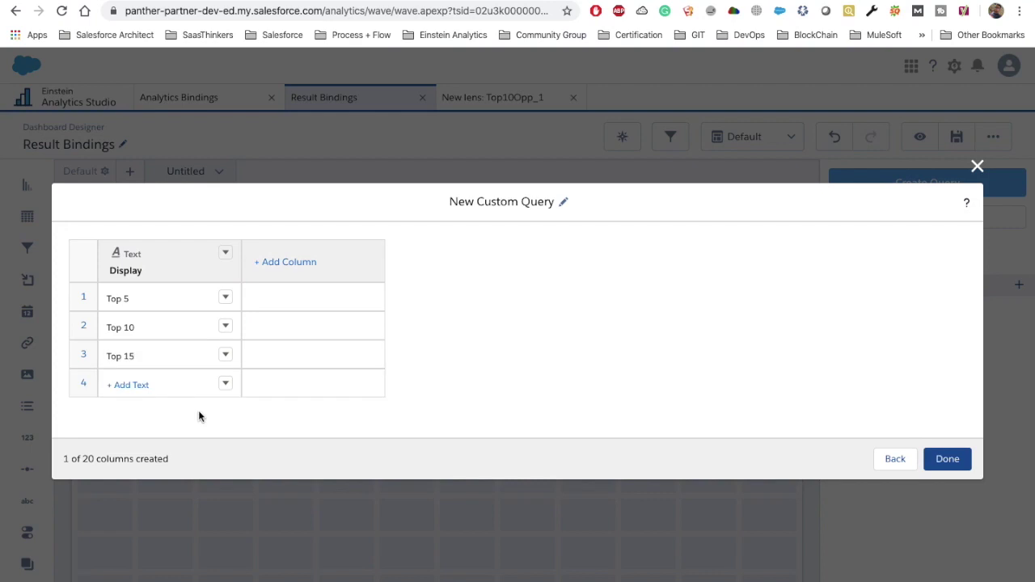
{"action": "left_click", "coordinate": [116, 379]}
{"action": "type", "text": "All"}
{"action": "key", "text": "Return"}
Add a second text column named 'value'.
{"action": "left_click", "coordinate": [285, 263]}
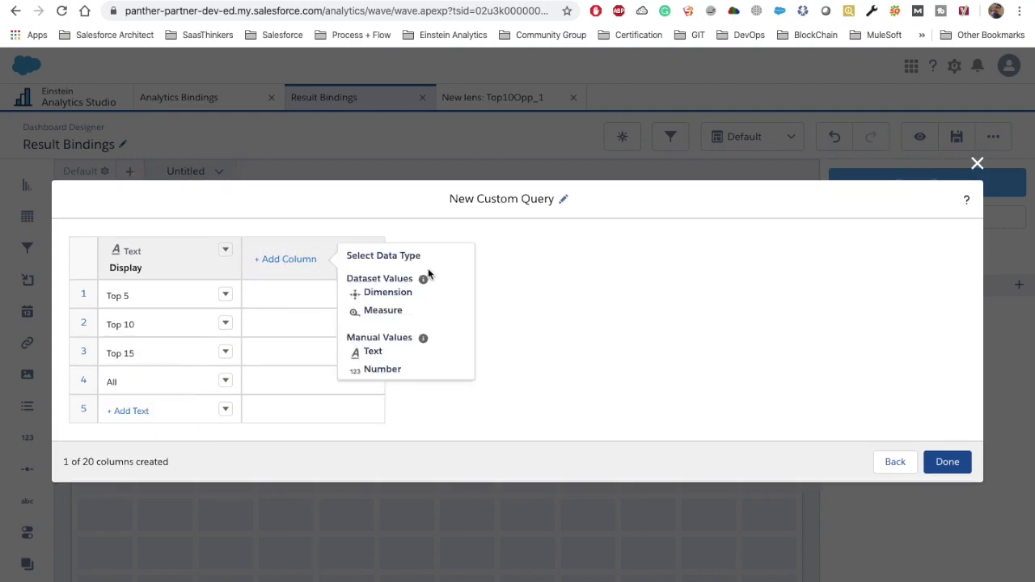
{"action": "left_click", "coordinate": [382, 350]}
{"action": "left_click", "coordinate": [369, 250]}
{"action": "left_click", "coordinate": [401, 273]}
{"action": "double_click", "coordinate": [288, 256]}
{"action": "type", "text": "value"}
{"action": "key", "text": "Return"}
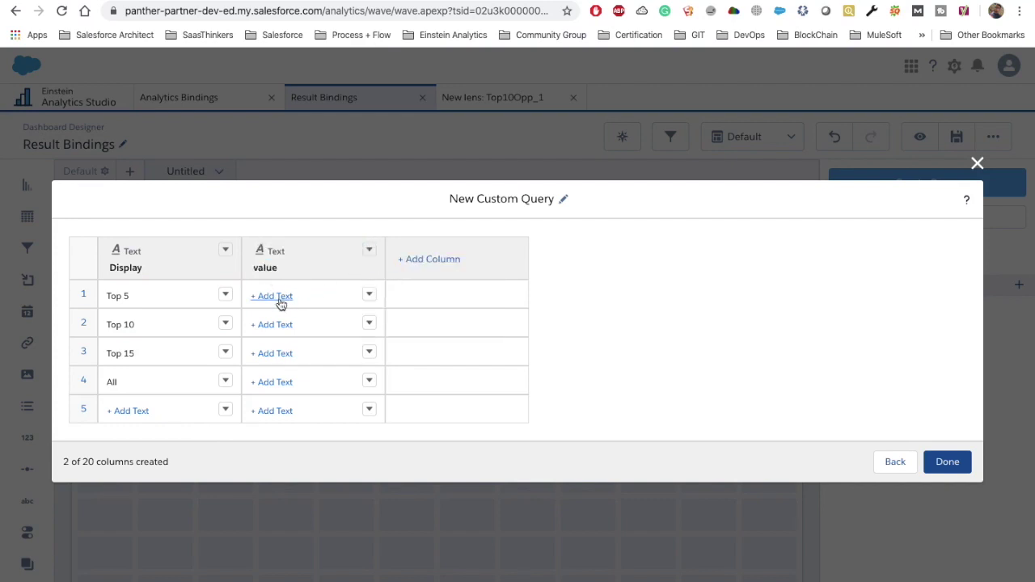
Fill the value column with 5, 10, 15 and 2000.
{"action": "left_click", "coordinate": [283, 296]}
{"action": "type", "text": "5"}
{"action": "left_click", "coordinate": [278, 325]}
{"action": "left_click", "coordinate": [283, 324]}
{"action": "type", "text": "10"}
{"action": "left_click", "coordinate": [275, 355]}
{"action": "left_click", "coordinate": [275, 354]}
{"action": "type", "text": "1"}
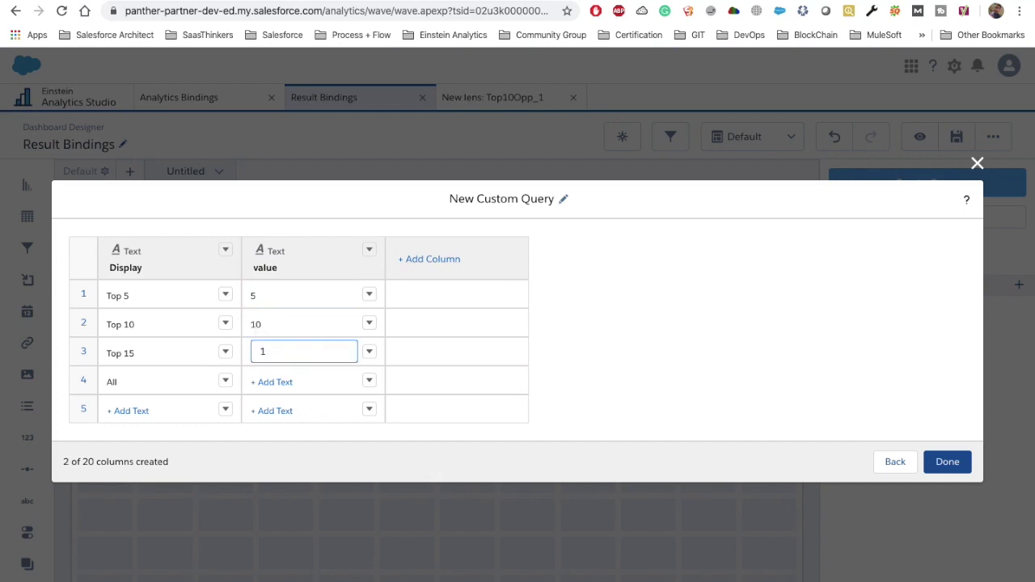
{"action": "left_click", "coordinate": [276, 382]}
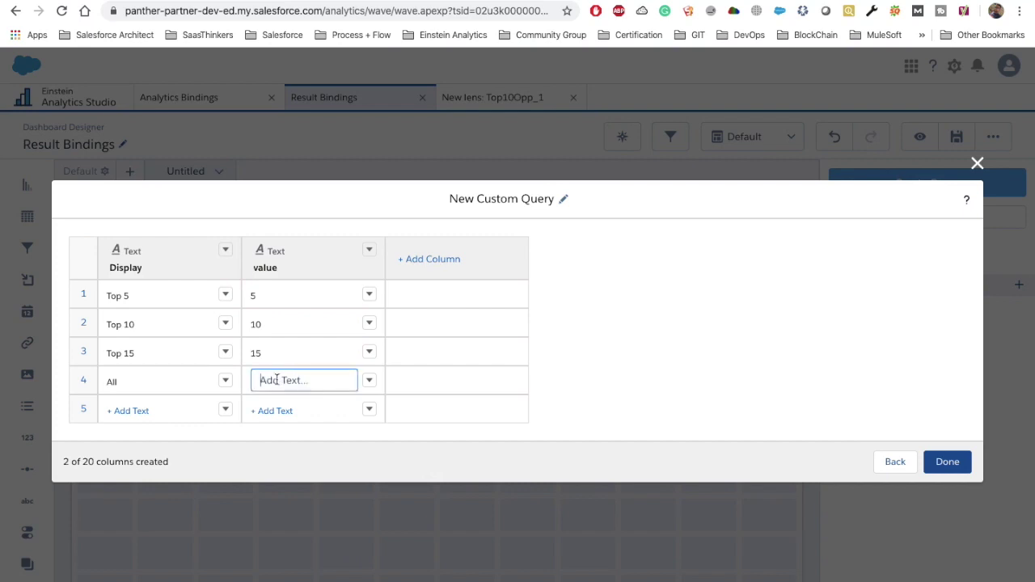
{"action": "type", "text": "2000"}
{"action": "left_click", "coordinate": [653, 387]}
Rename the 'Display' column to lowercase 'display'.
{"action": "left_click", "coordinate": [225, 250]}
{"action": "left_click", "coordinate": [247, 270]}
{"action": "left_click", "coordinate": [130, 256]}
{"action": "key", "text": "BackSpace"}
{"action": "type", "text": "d"}
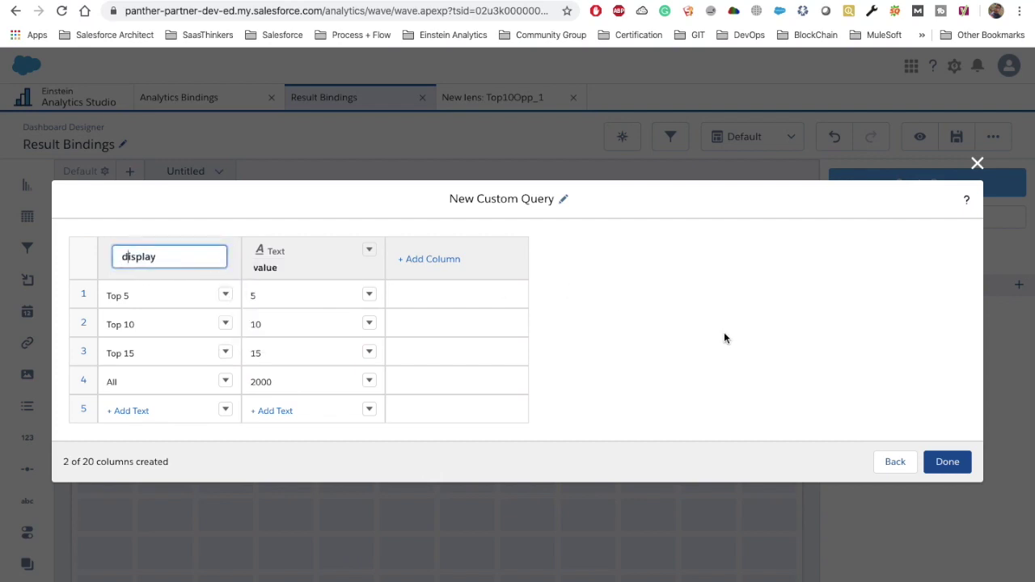
{"action": "left_click", "coordinate": [724, 332]}
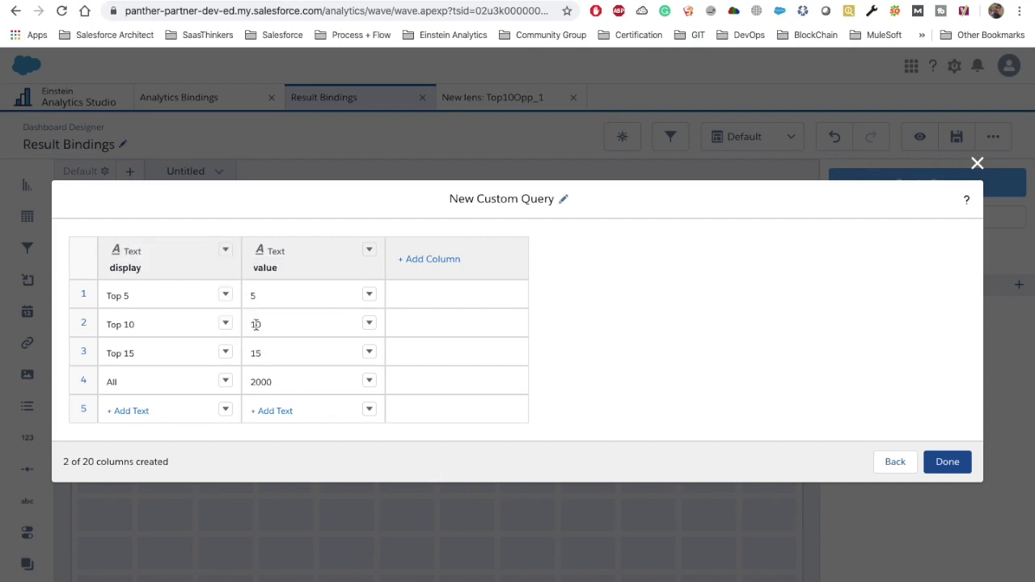
Apply the custom query and set the toggle to Single selection (required).
{"action": "left_click", "coordinate": [948, 462]}
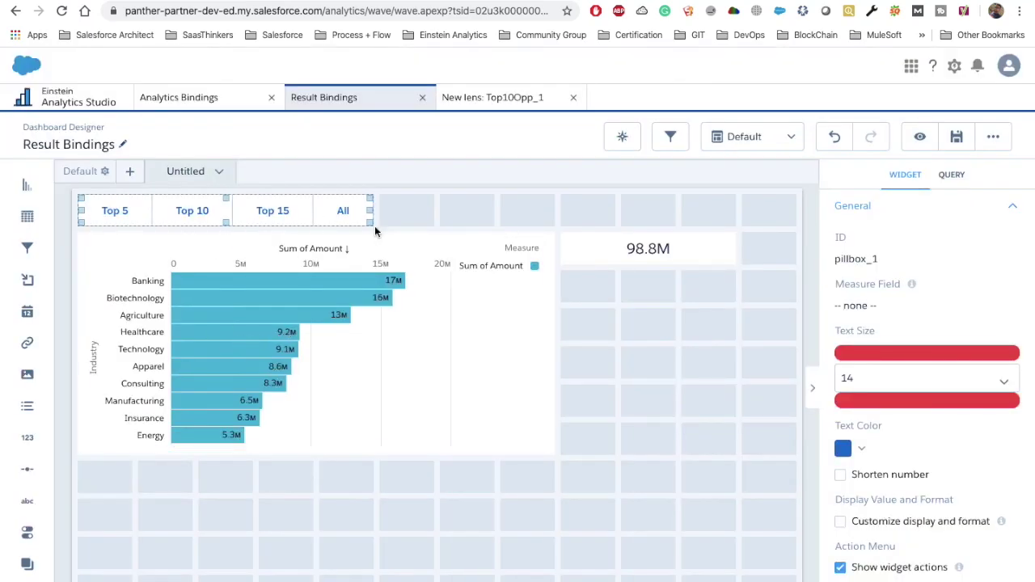
{"action": "left_click", "coordinate": [946, 183]}
{"action": "scroll", "coordinate": [936, 362], "scroll_direction": "down", "scroll_amount": 1}
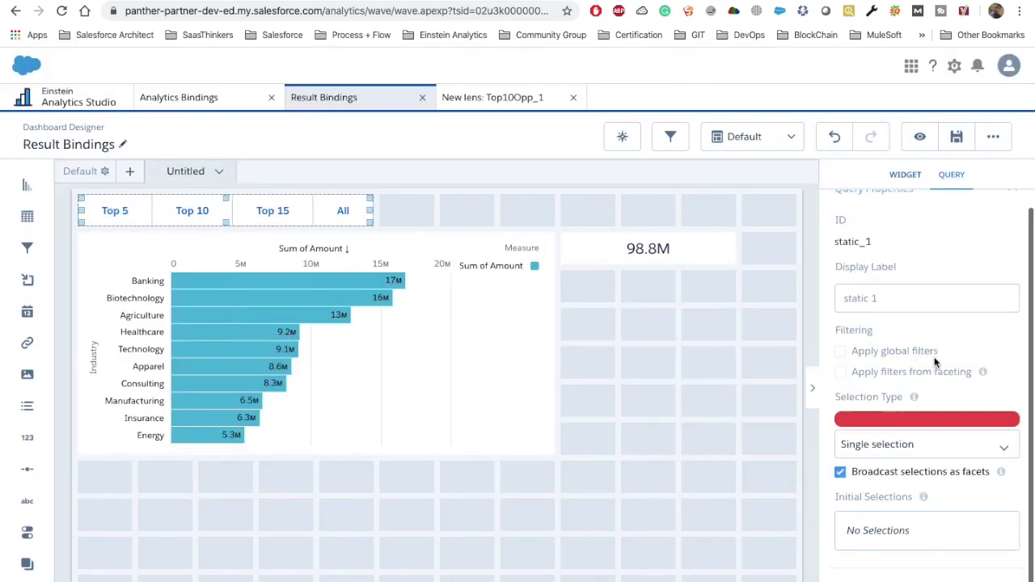
{"action": "left_click", "coordinate": [883, 450]}
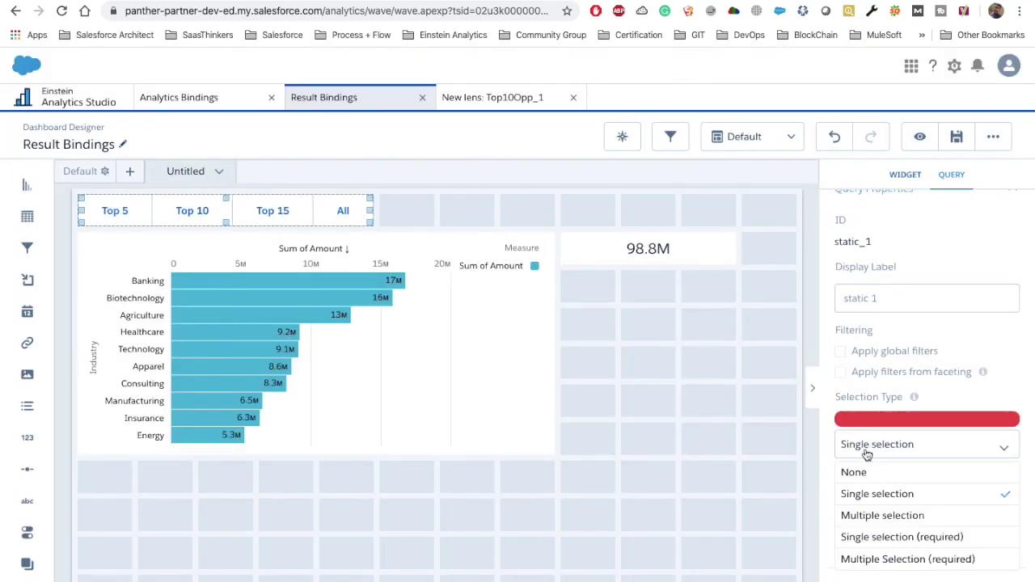
{"action": "left_click", "coordinate": [889, 537]}
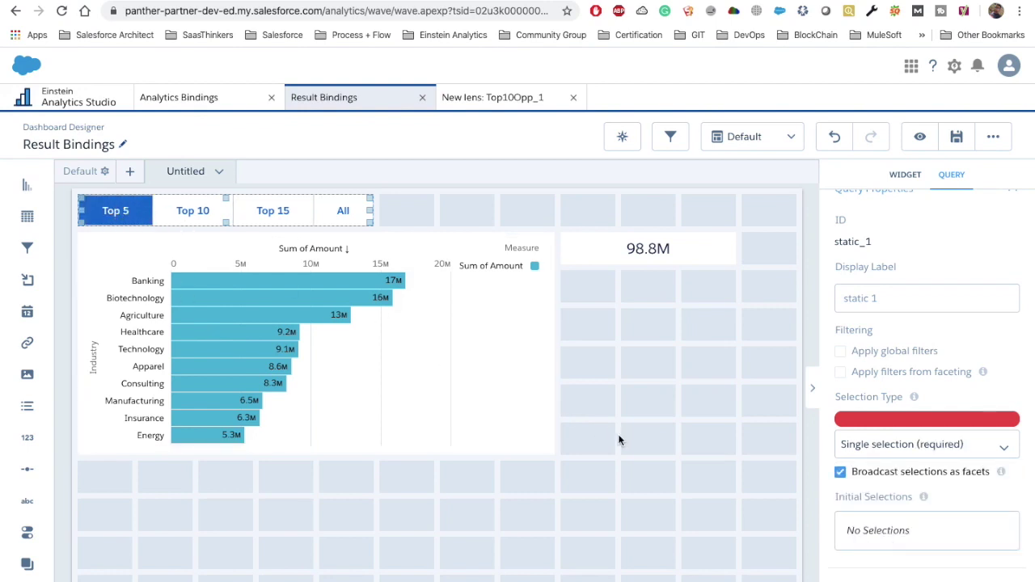
{"action": "scroll", "coordinate": [946, 218], "scroll_direction": "up", "scroll_amount": 1}
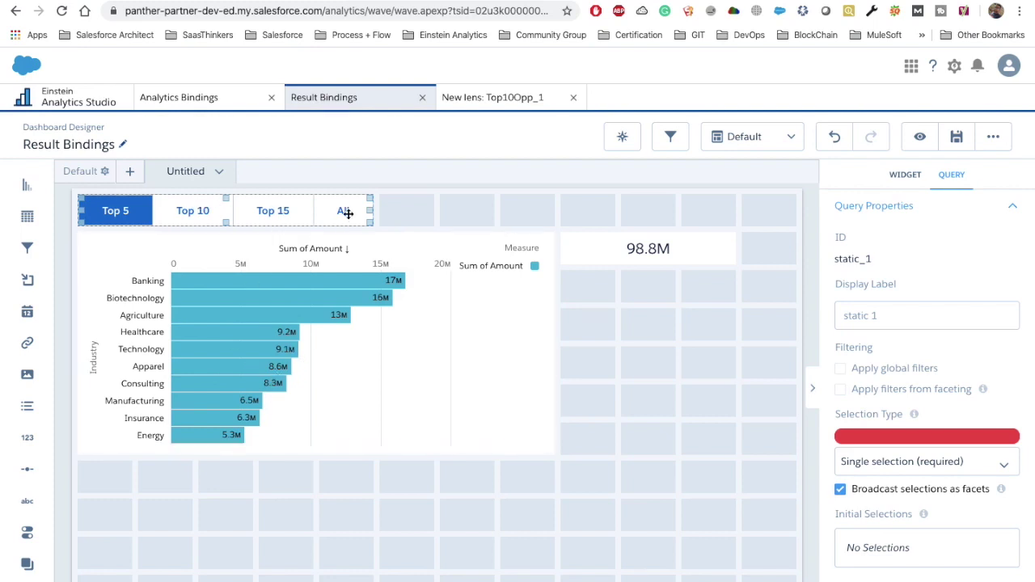
Replace limit_1 with static_1 in the line 11 binding.
{"action": "double_click", "coordinate": [851, 257]}
{"action": "key", "text": "super+c"}
{"action": "key", "text": "ctrl+Left"}
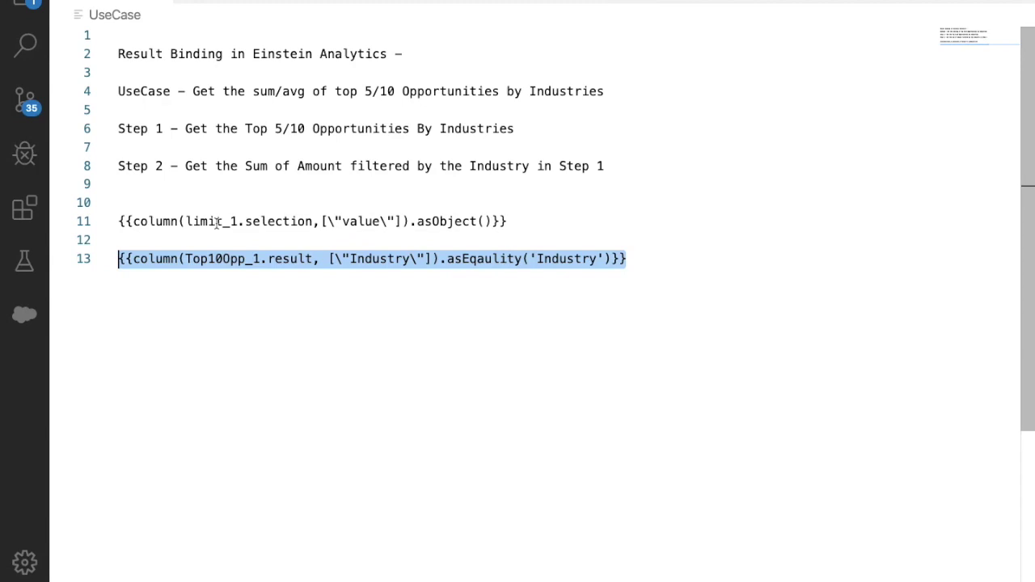
{"action": "double_click", "coordinate": [217, 222]}
{"action": "key", "text": "super+v"}
Copy the full column(static_1.selection, ["value"]).asObject() binding and return to the dashboard's bar chart.
{"action": "double_click", "coordinate": [212, 221]}
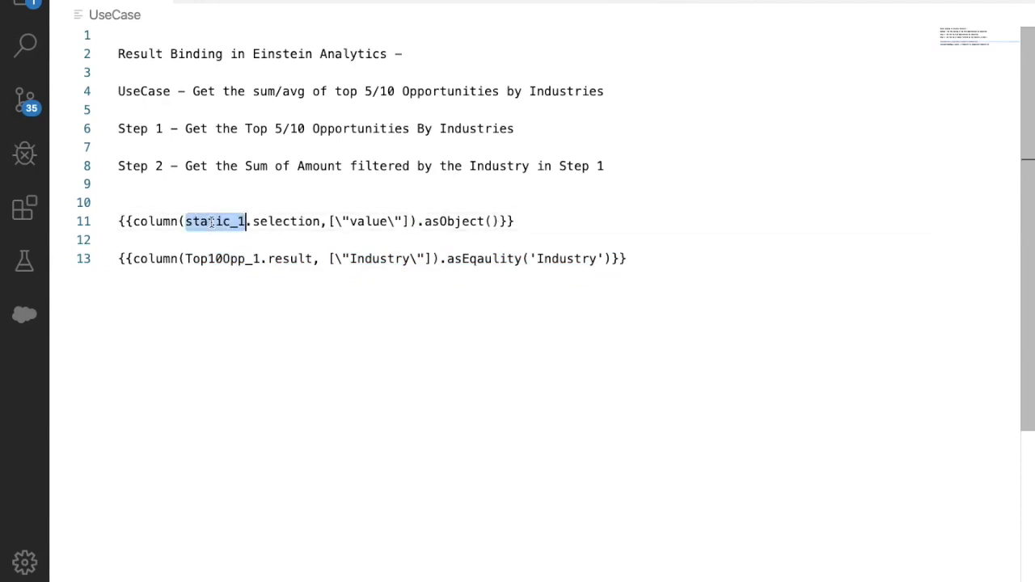
{"action": "left_click", "coordinate": [133, 221]}
{"action": "left_click_drag", "start_coordinate": [133, 221], "coordinate": [321, 221]}
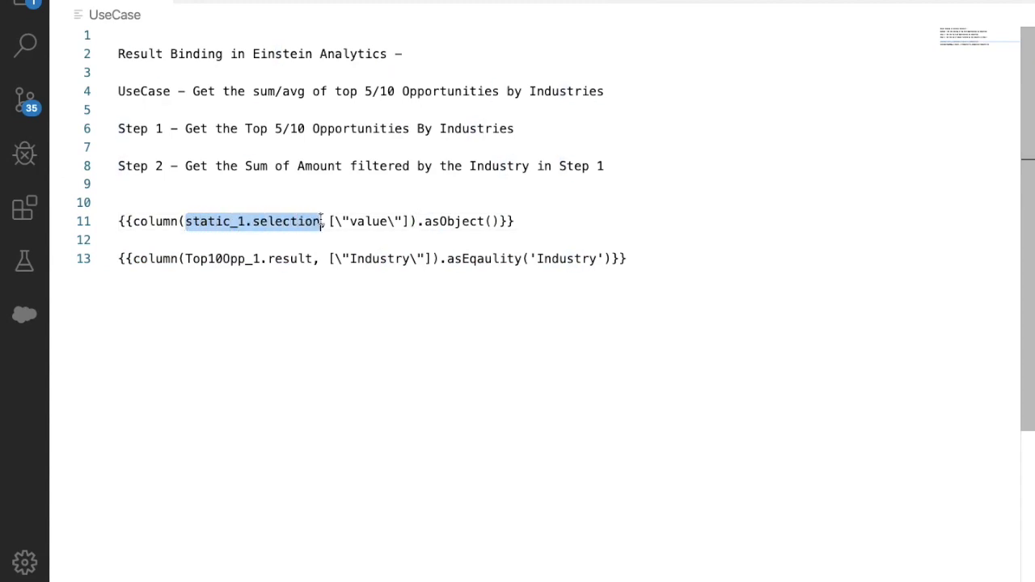
{"action": "double_click", "coordinate": [289, 222]}
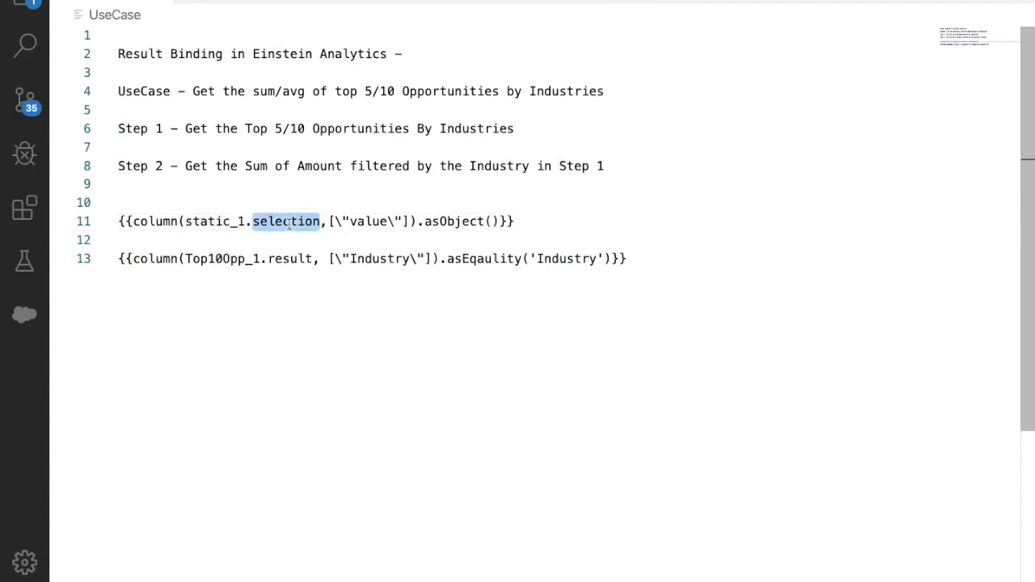
{"action": "left_click_drag", "start_coordinate": [518, 221], "coordinate": [109, 229]}
{"action": "key", "text": "ctrl+c"}
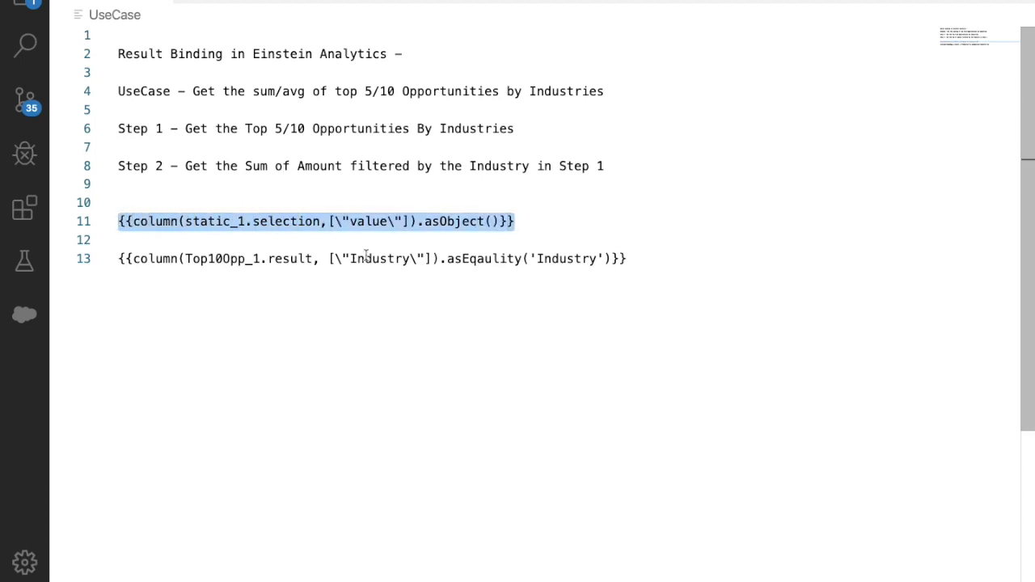
{"action": "key", "text": "super+Tab"}
{"action": "left_click", "coordinate": [366, 324]}
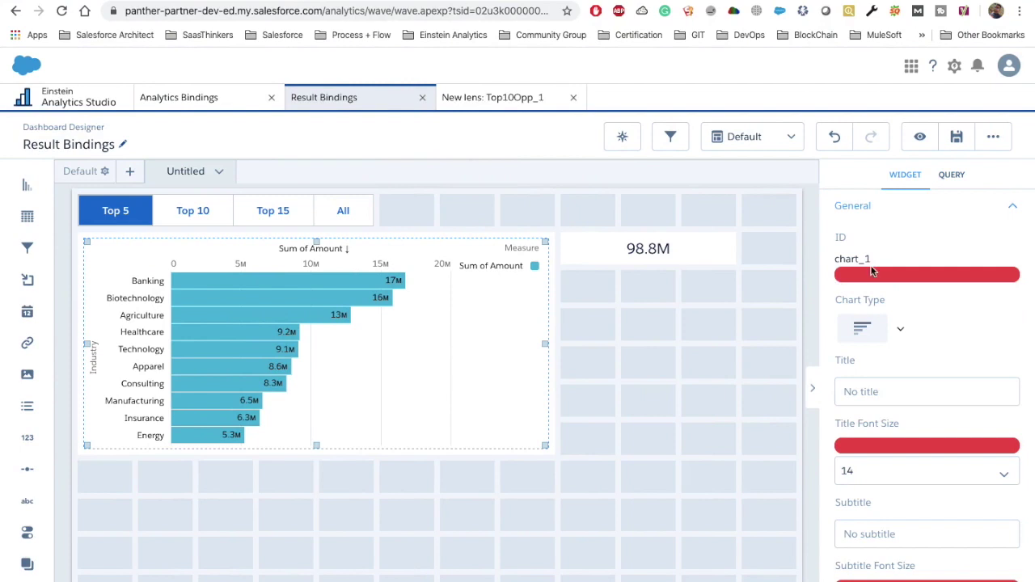
Replace the amount query's fixed limit with the static_1 selection binding in the JSON.
{"action": "left_click", "coordinate": [954, 184]}
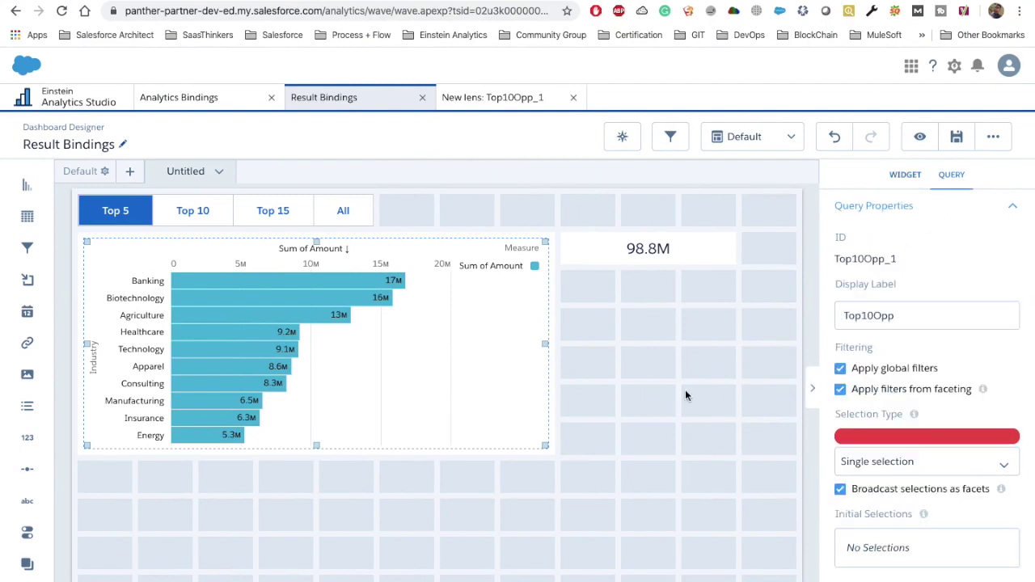
{"action": "key", "text": "super+e"}
{"action": "key", "text": "super+f"}
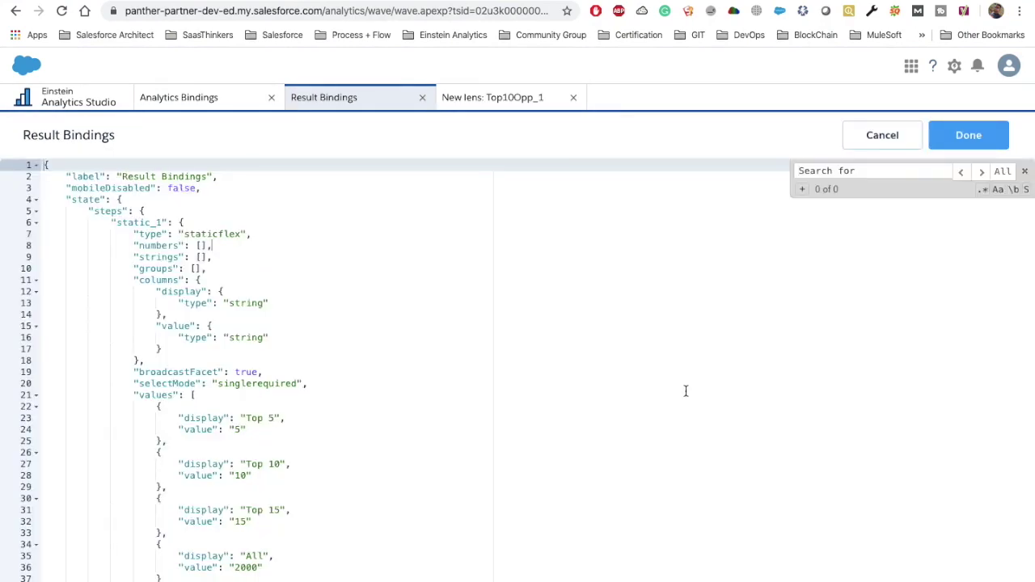
{"action": "type", "text": "Top10"}
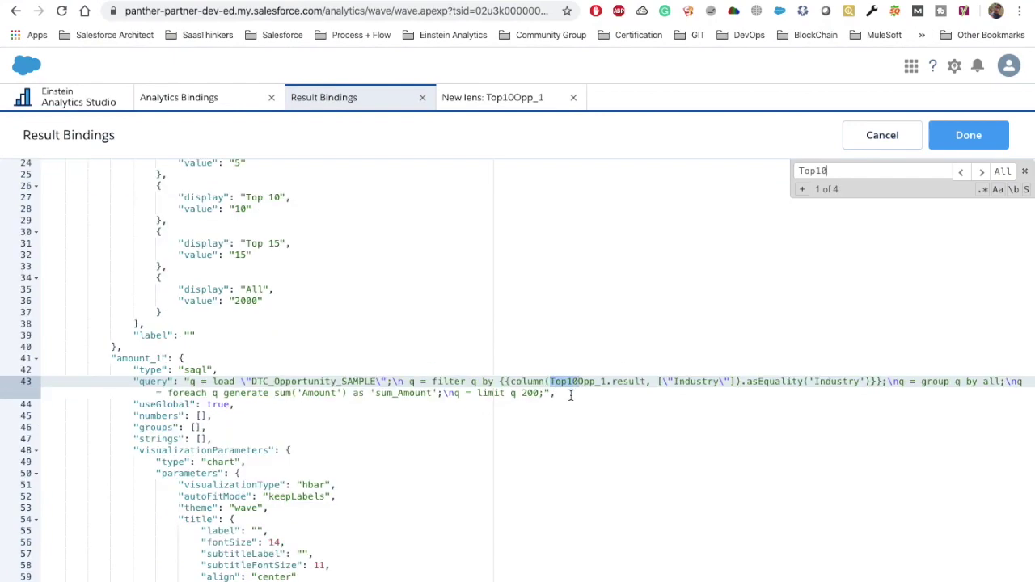
{"action": "double_click", "coordinate": [534, 393]}
{"action": "key", "text": "ctrl+v"}
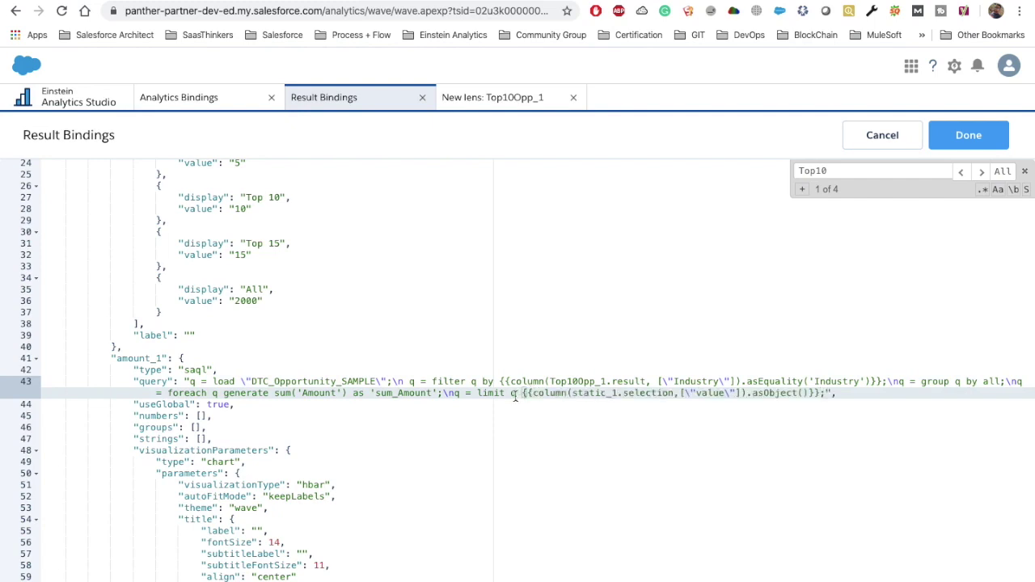
Check the binding against the toggle's values (Top 5 = 5) and apply the JSON.
{"action": "left_click_drag", "start_coordinate": [522, 393], "coordinate": [817, 393]}
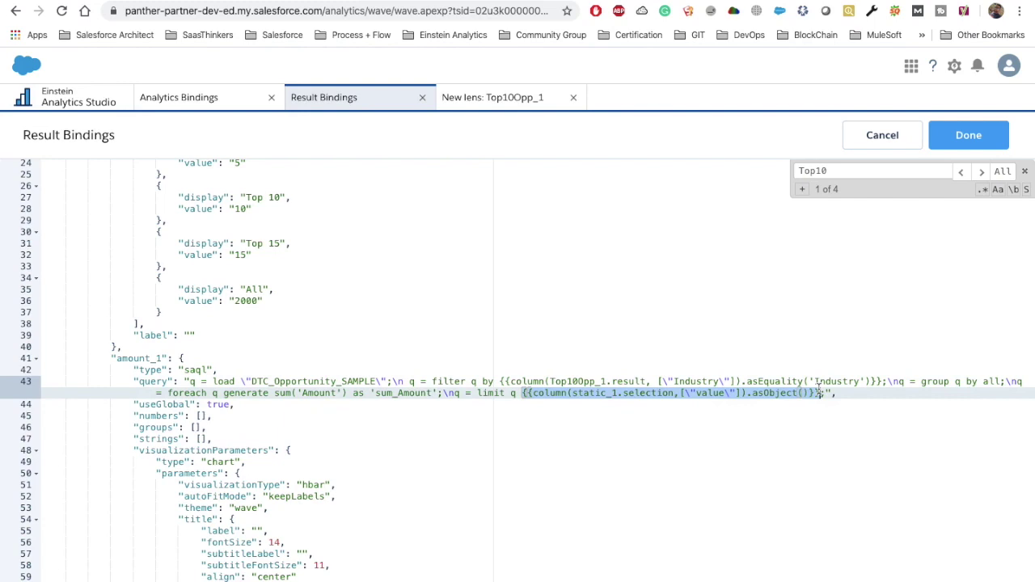
{"action": "scroll", "coordinate": [365, 350], "scroll_direction": "up", "scroll_amount": 3}
{"action": "scroll", "coordinate": [254, 414], "scroll_direction": "down", "scroll_amount": 2}
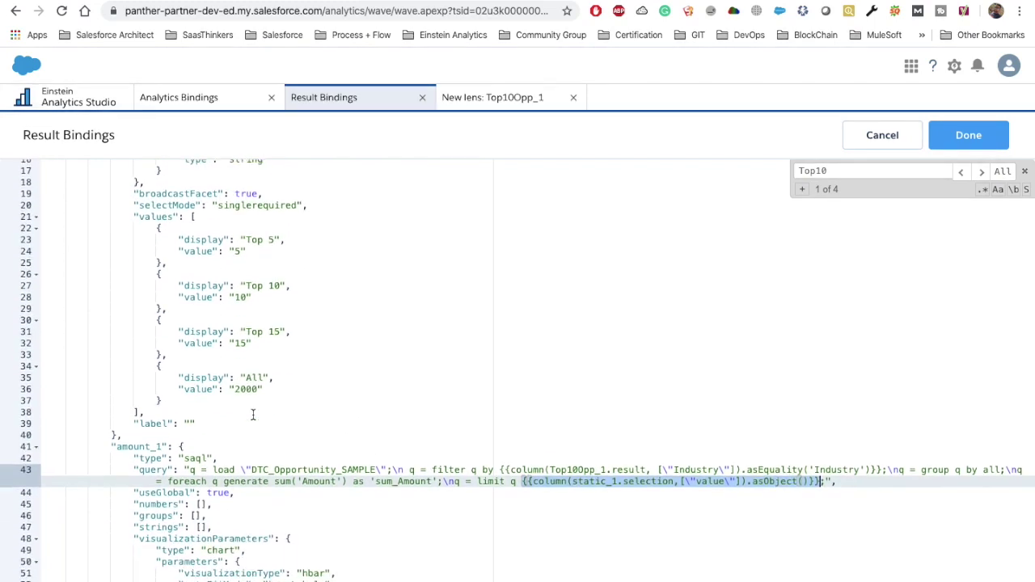
{"action": "left_click_drag", "start_coordinate": [152, 226], "coordinate": [186, 407]}
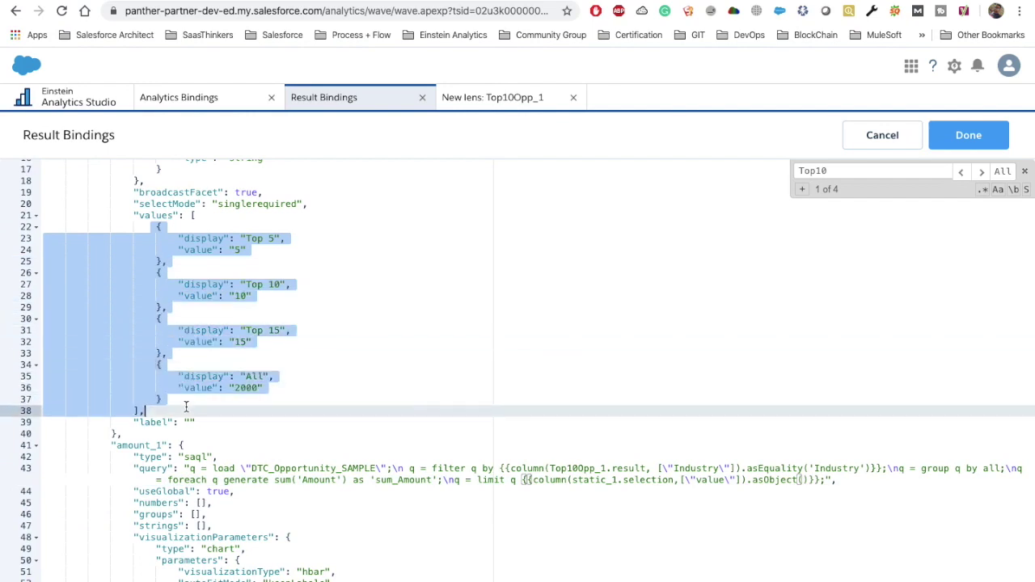
{"action": "left_click", "coordinate": [236, 250]}
{"action": "double_click", "coordinate": [237, 250]}
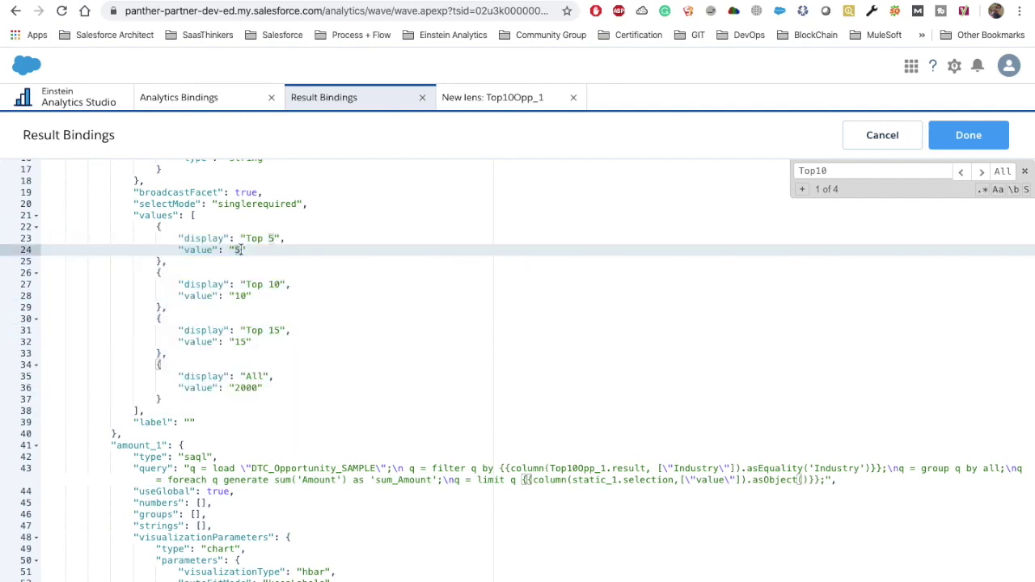
{"action": "left_click", "coordinate": [478, 481]}
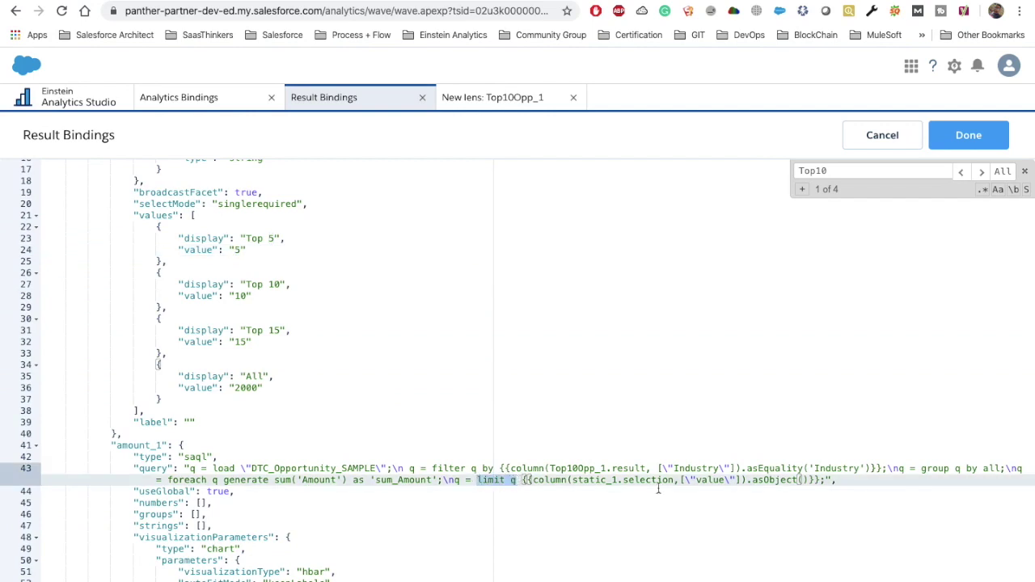
{"action": "left_click", "coordinate": [550, 502]}
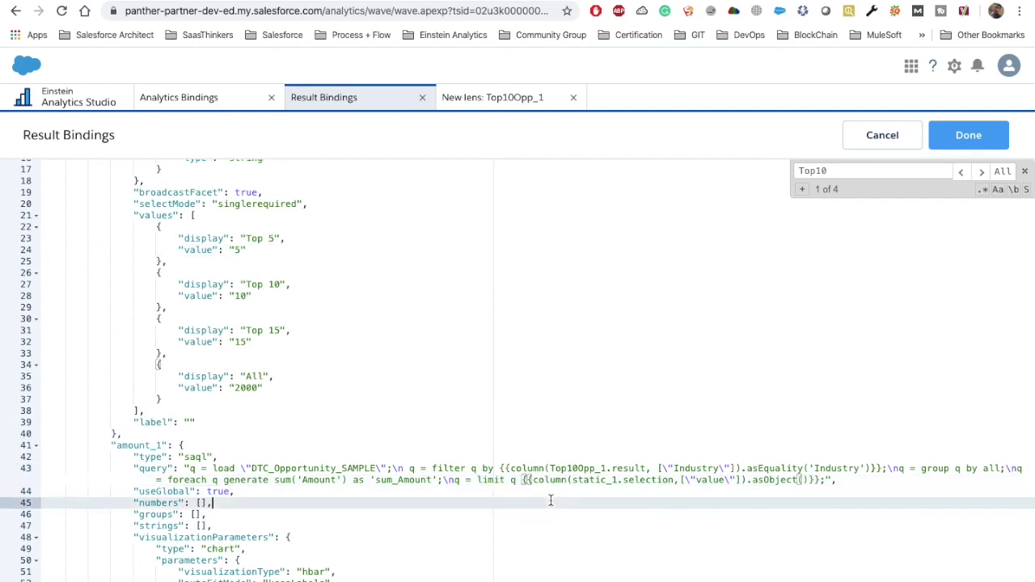
{"action": "left_click_drag", "start_coordinate": [520, 480], "coordinate": [821, 480]}
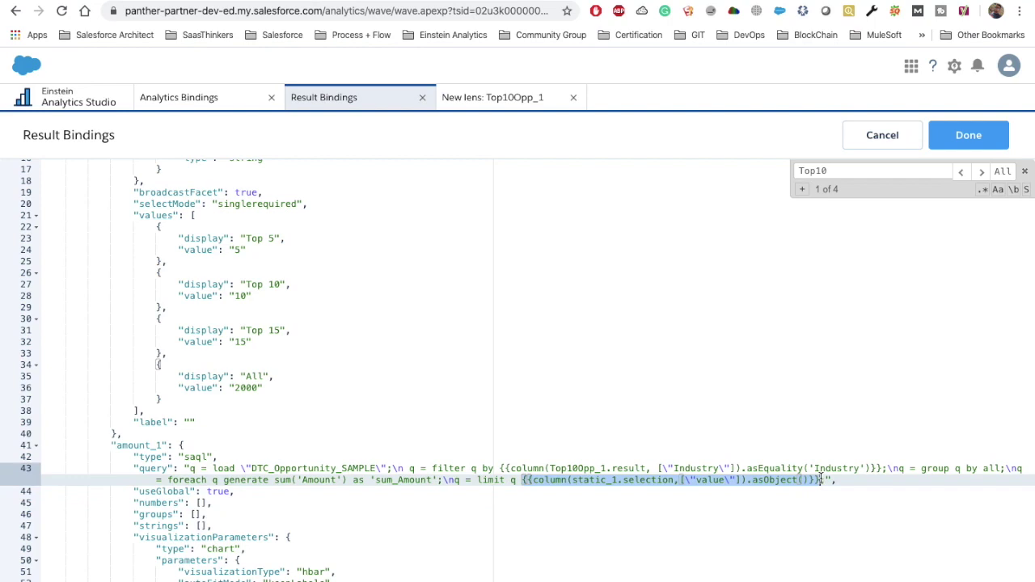
{"action": "left_click", "coordinate": [968, 137]}
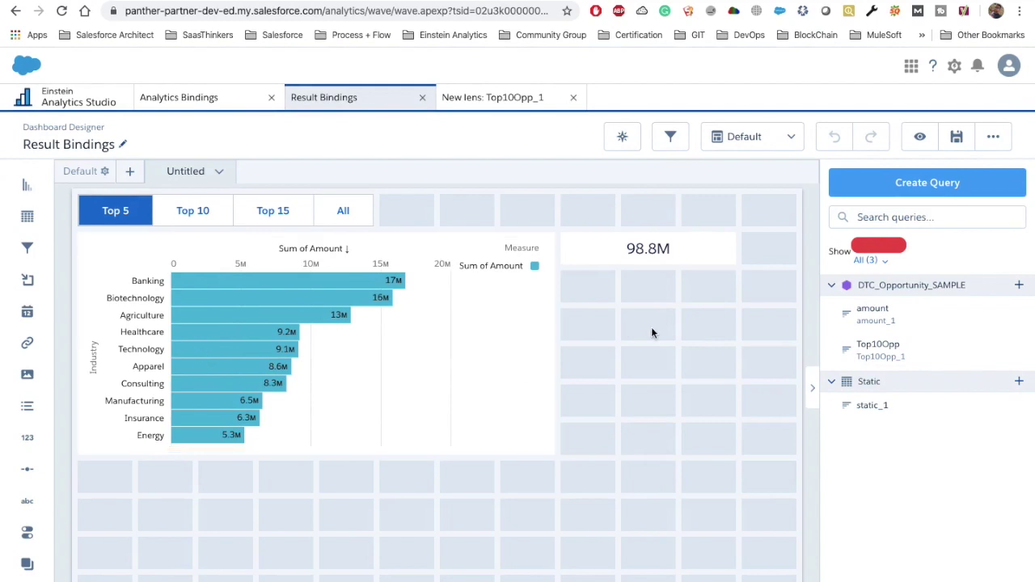
Preview the dashboard and switch the toggle through Top 10, Top 15 and All.
{"action": "left_click", "coordinate": [920, 138]}
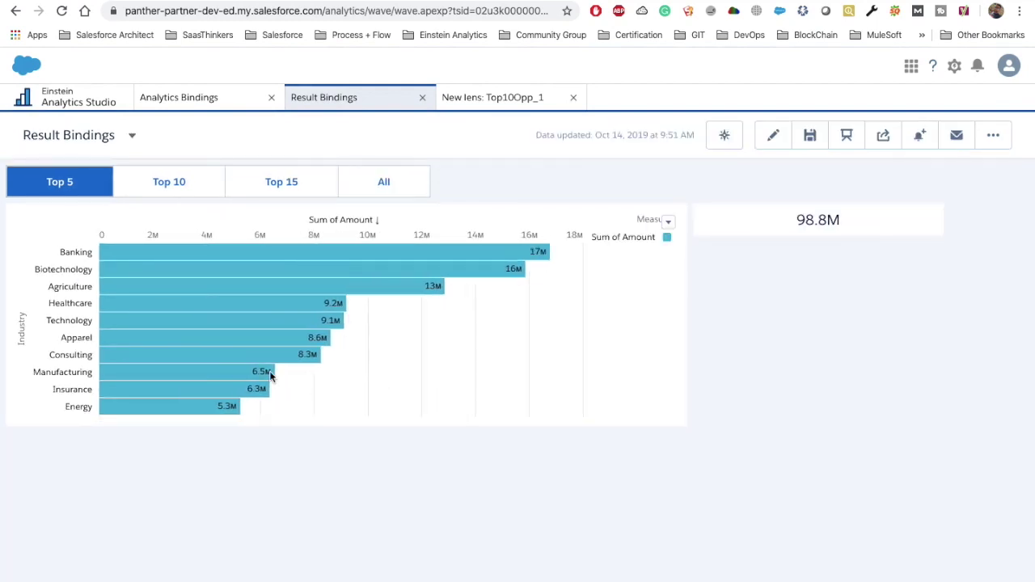
{"action": "left_click", "coordinate": [183, 194]}
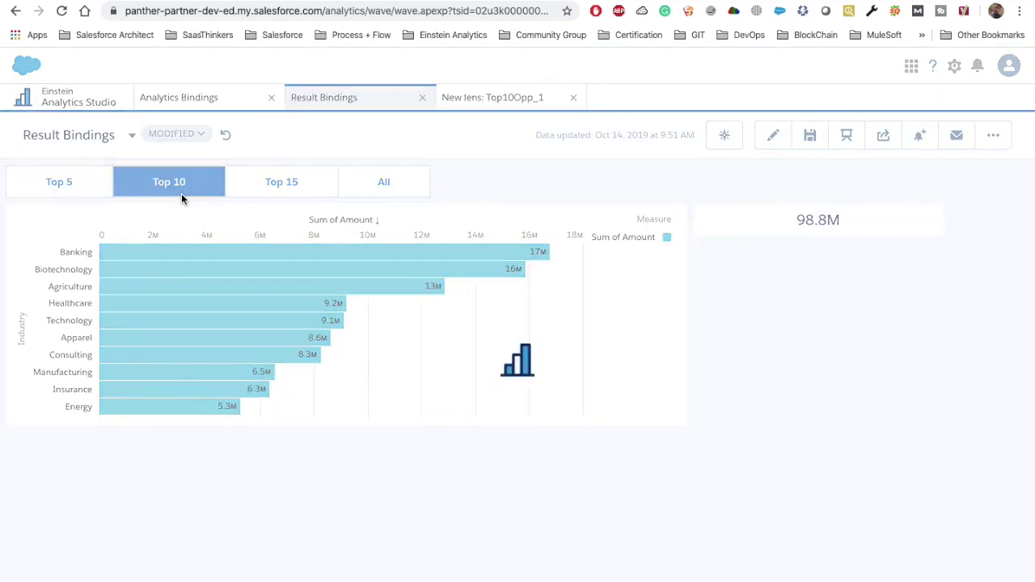
{"action": "left_click", "coordinate": [275, 183]}
{"action": "left_click", "coordinate": [376, 186]}
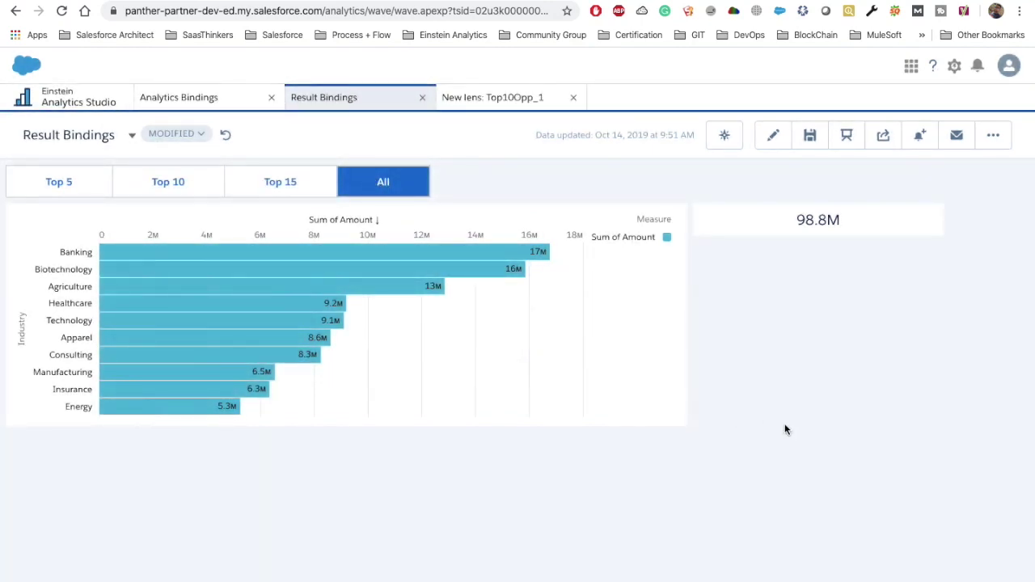
Inspect the chart's Top10Opp final query, confirming it still uses limit 10.
{"action": "left_click", "coordinate": [668, 221]}
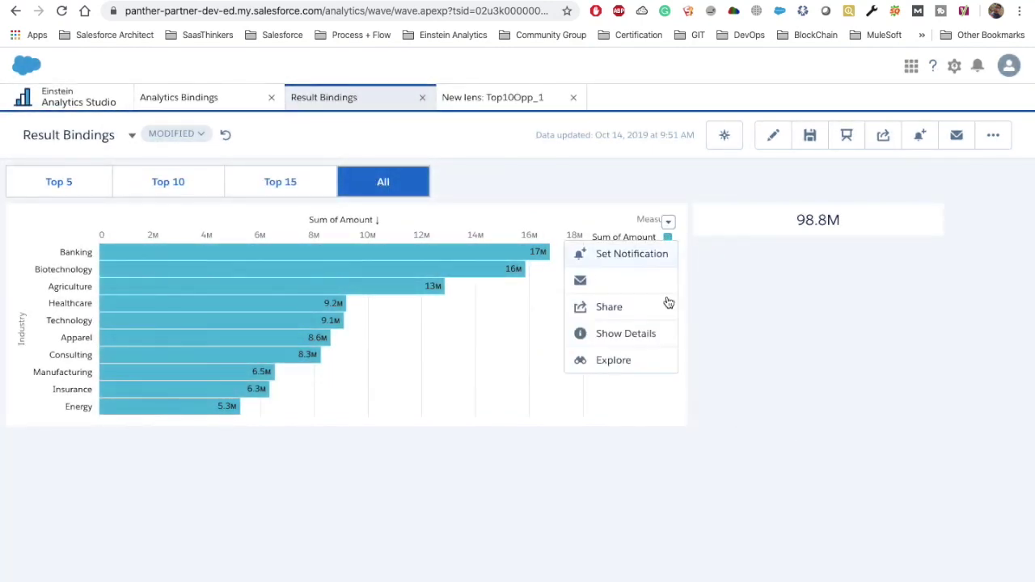
{"action": "left_click", "coordinate": [627, 334]}
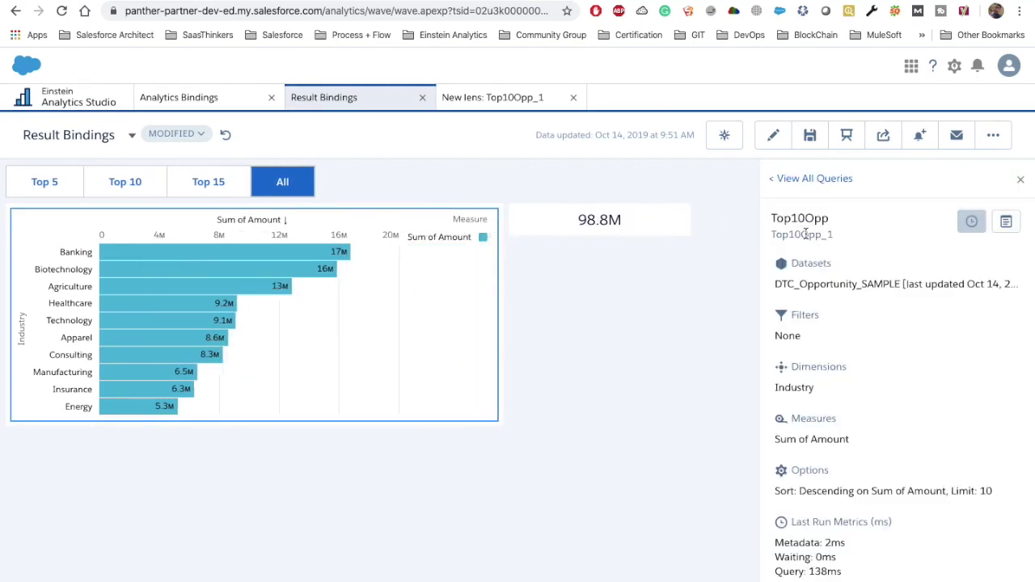
{"action": "left_click", "coordinate": [1006, 220]}
{"action": "left_click_drag", "start_coordinate": [154, 205], "coordinate": [166, 204]}
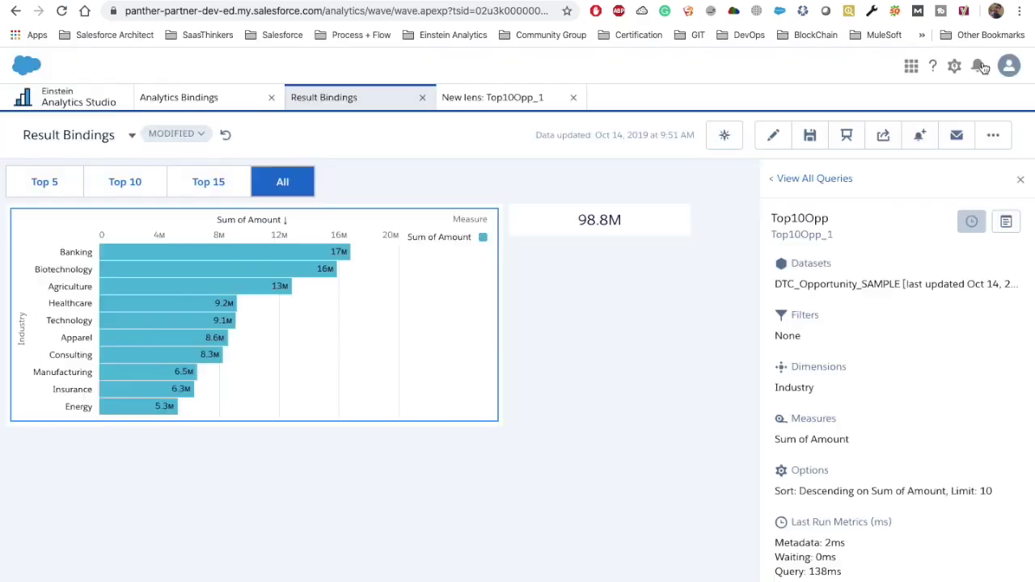
{"action": "left_click", "coordinate": [978, 64]}
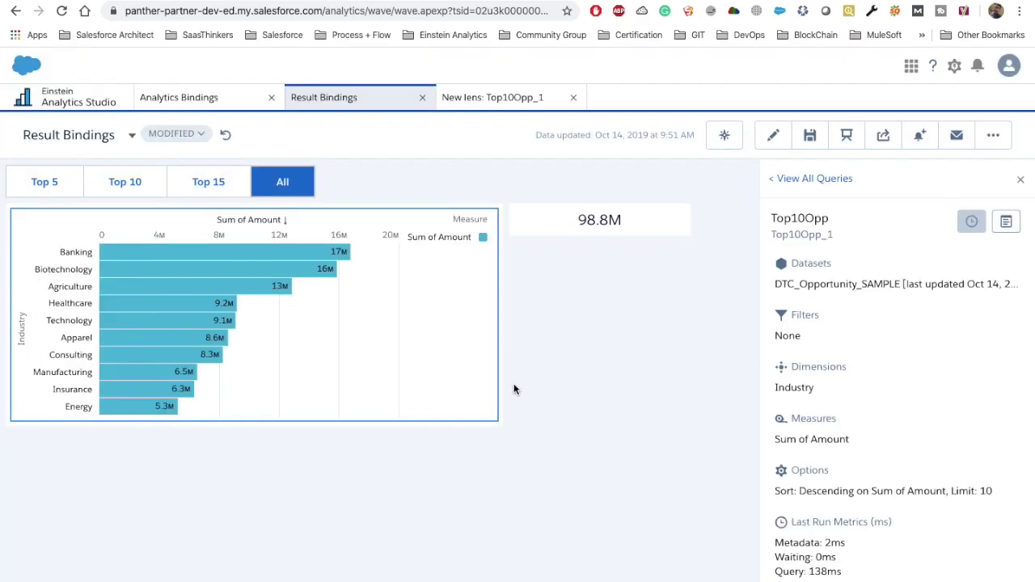